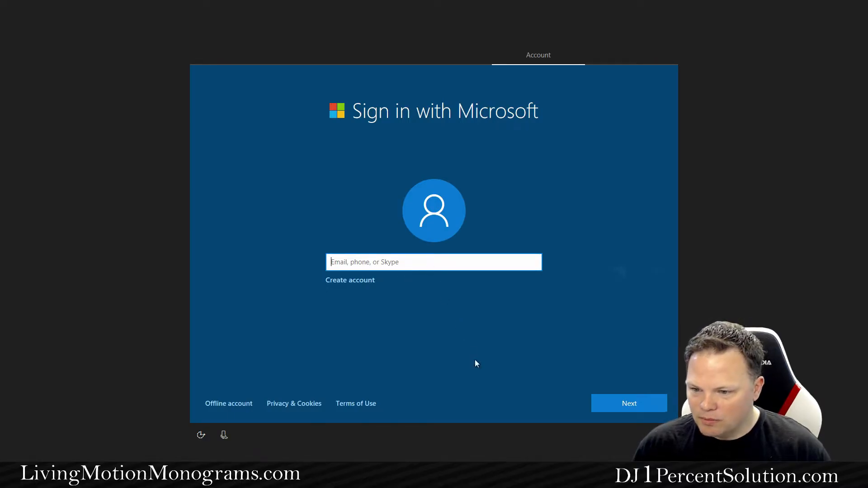
Choose an offline account and decline the offer to sign in with Microsoft
left_click(219, 405)
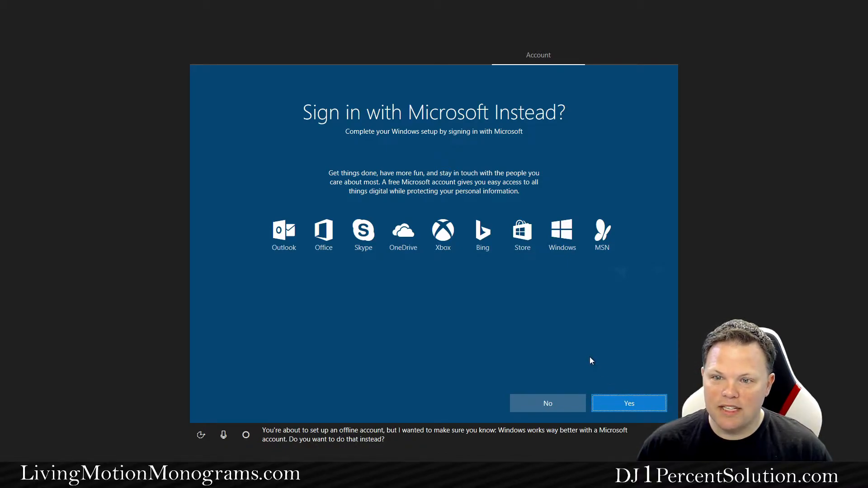
left_click(542, 401)
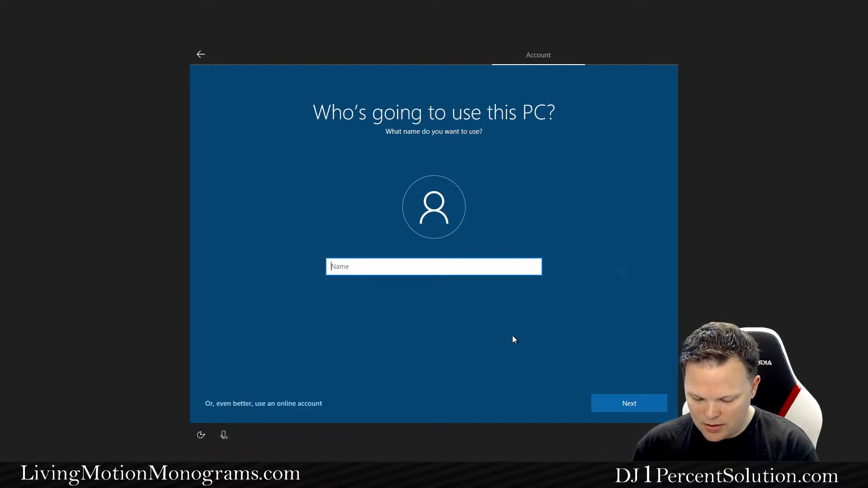
Name the local account 'Pc Stick 3', then set and confirm its password
type("Pc")
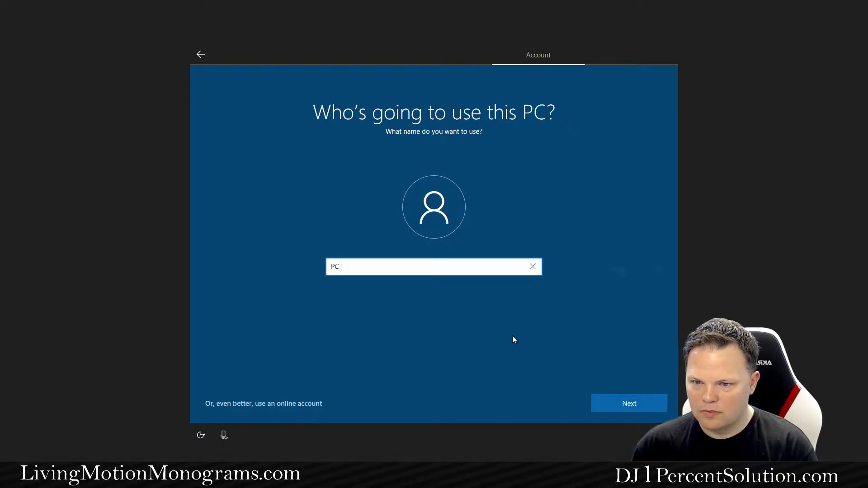
type(" Stick 3")
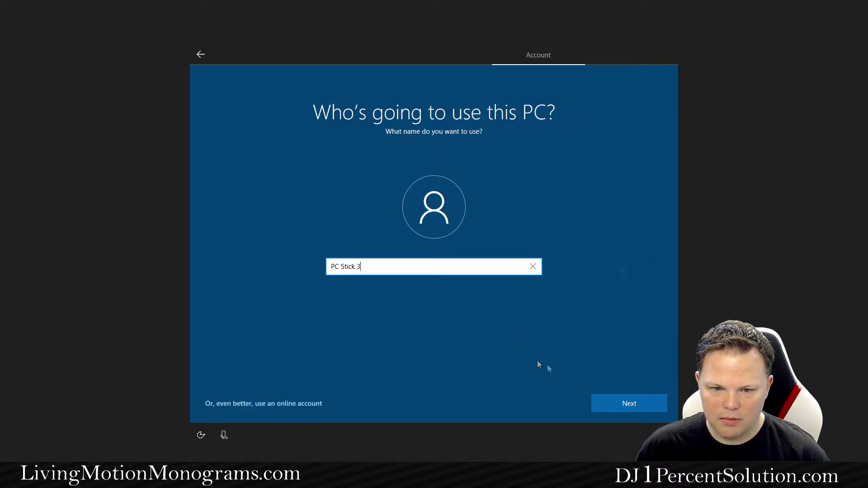
left_click(620, 400)
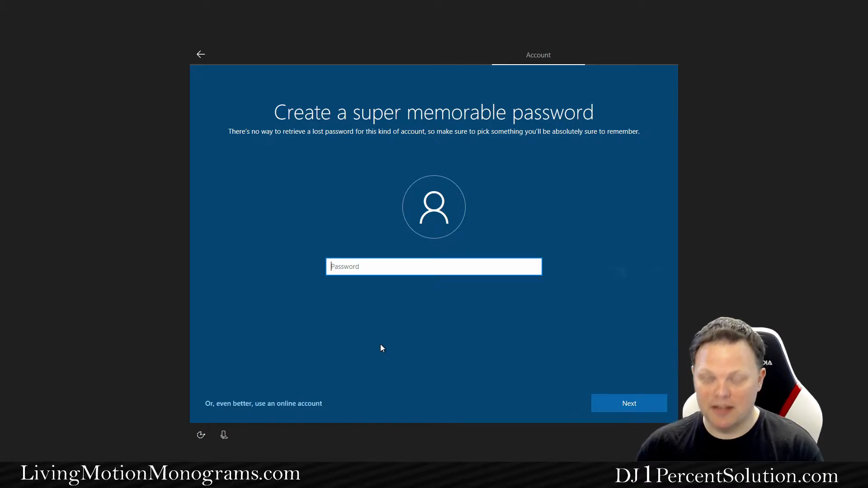
type("*********")
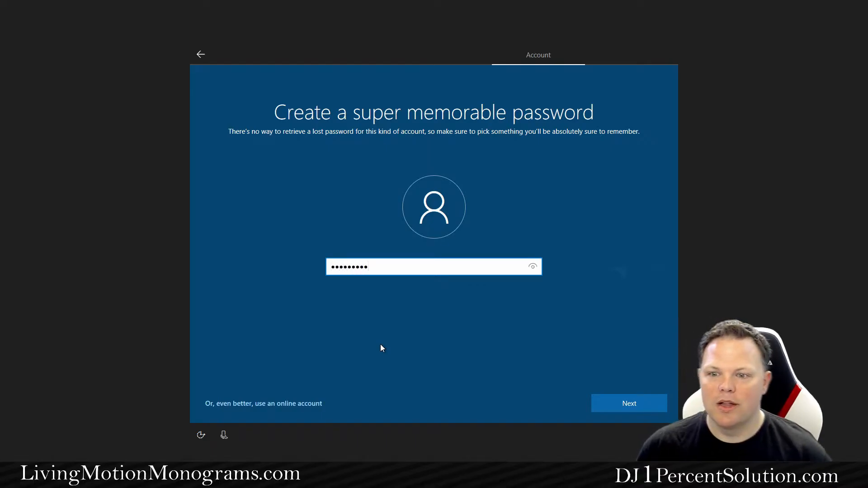
key("BackSpace")
key("BackSpace")
key("BackSpace")
key("BackSpace")
key("BackSpace")
key("BackSpace")
key("BackSpace")
key("BackSpace")
key("BackSpace")
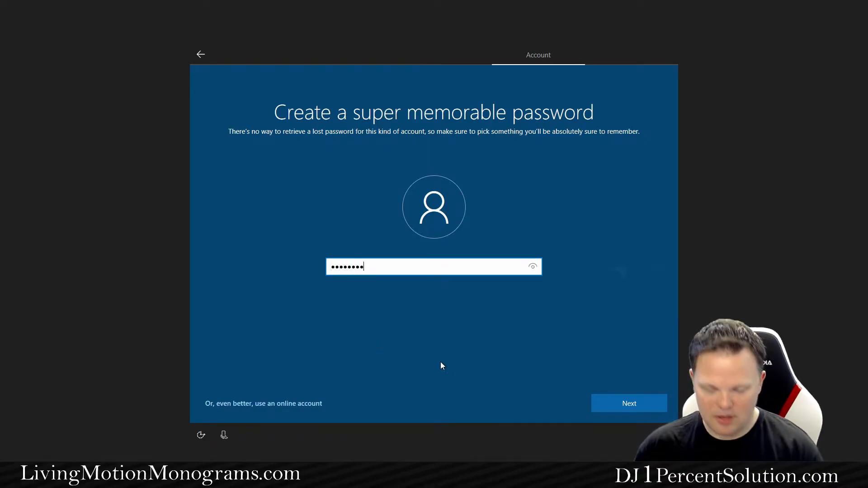
type("********")
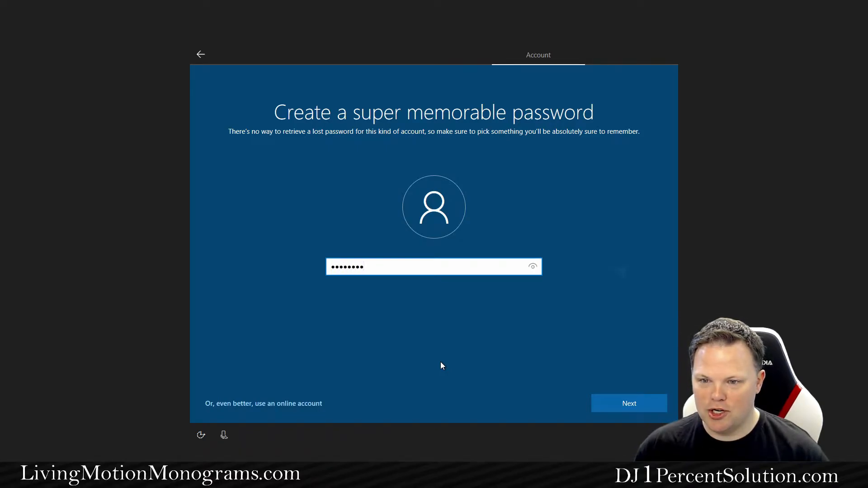
left_click(598, 406)
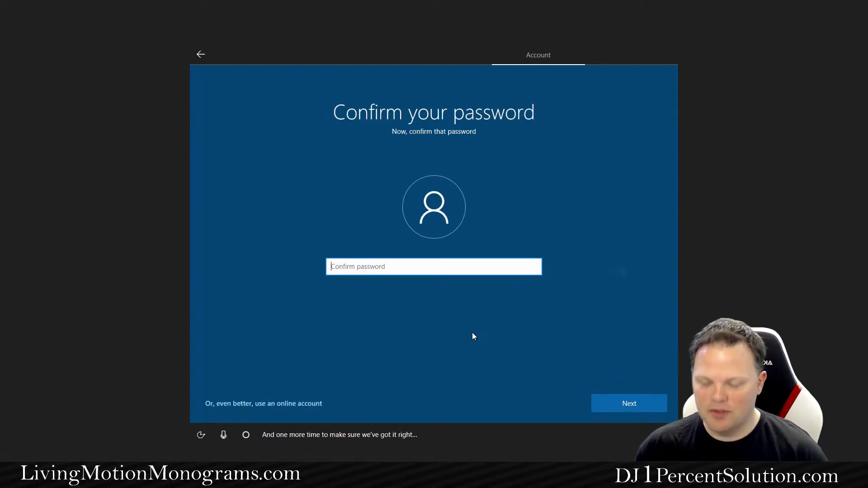
type("********")
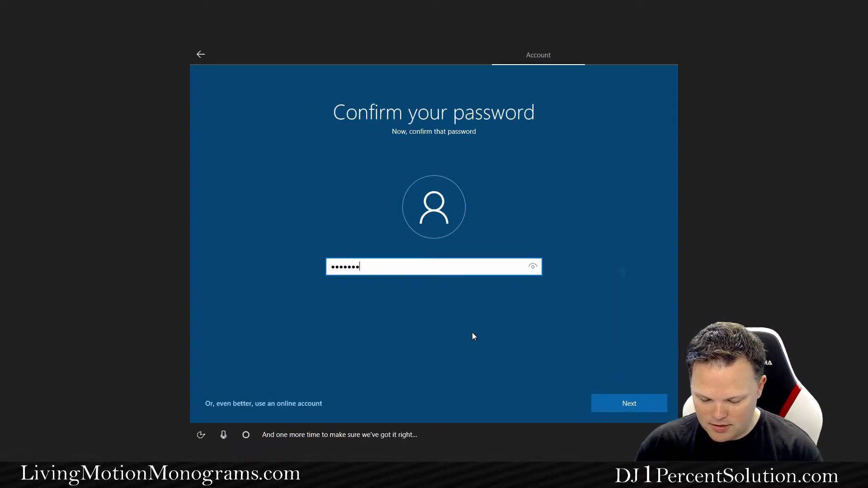
key("Return")
key("Return")
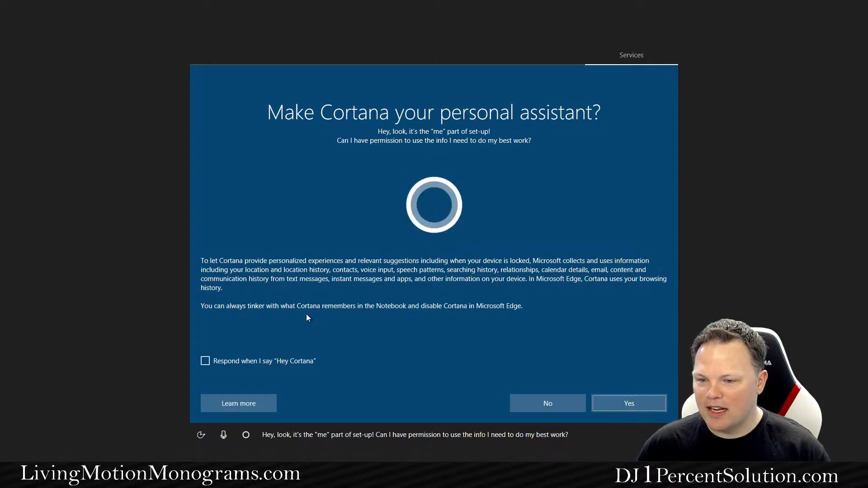
Decline Cortana, turn off speech, tailored experiences, location and ads, set Diagnostics to Basic, accept
left_click(543, 408)
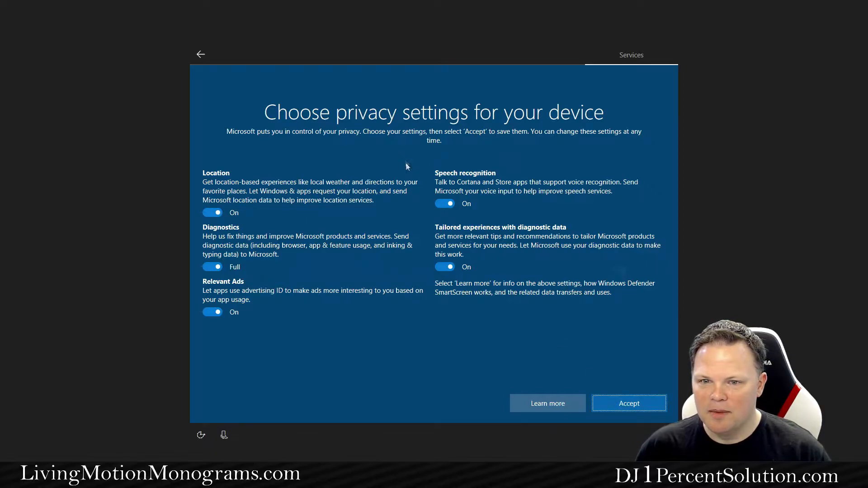
left_click(438, 206)
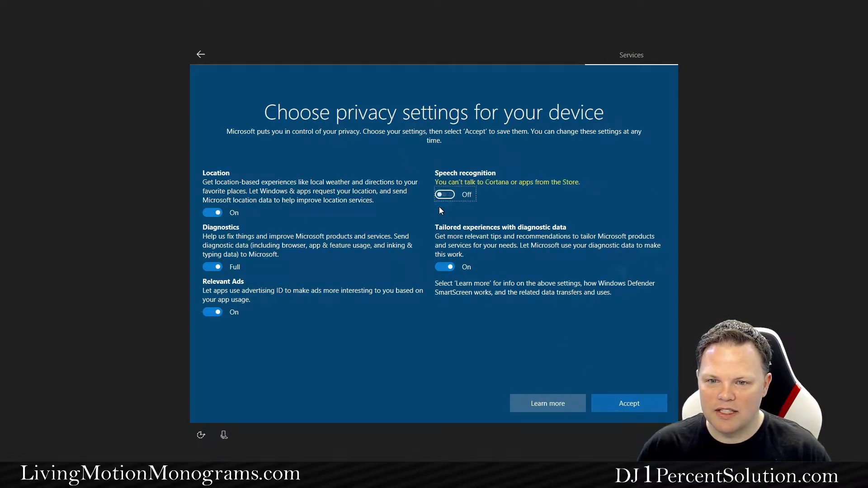
left_click(442, 267)
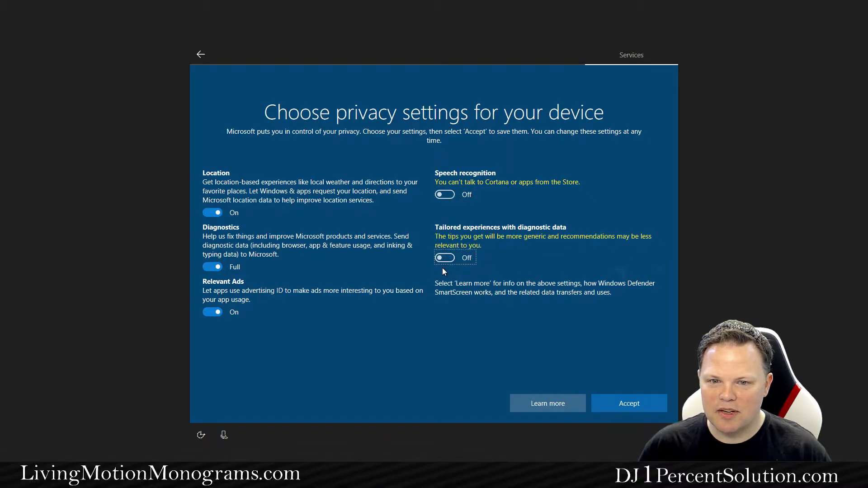
left_click(209, 213)
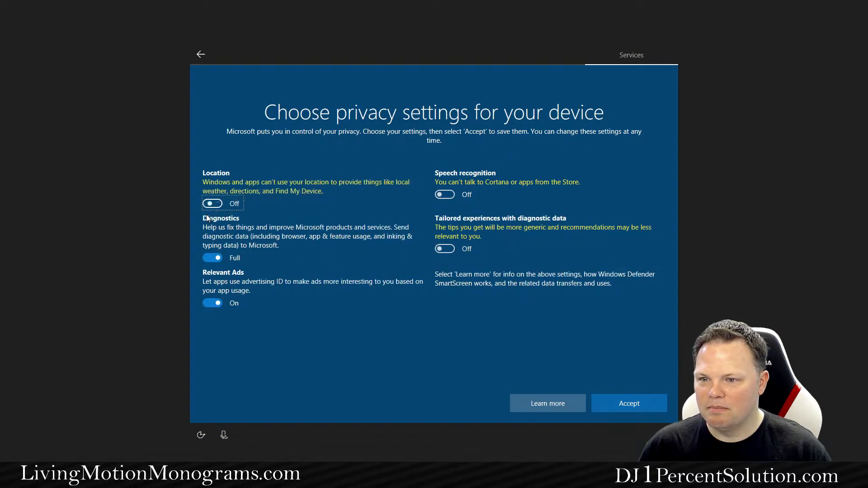
left_click(212, 257)
left_click(213, 294)
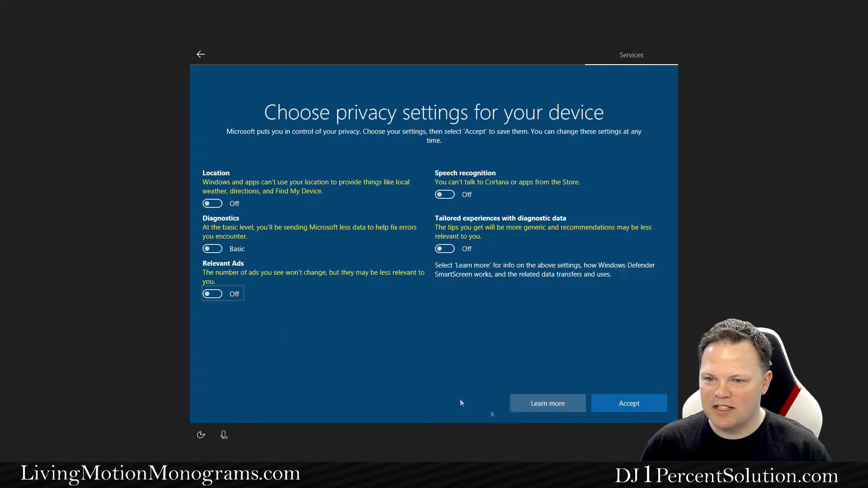
left_click(627, 409)
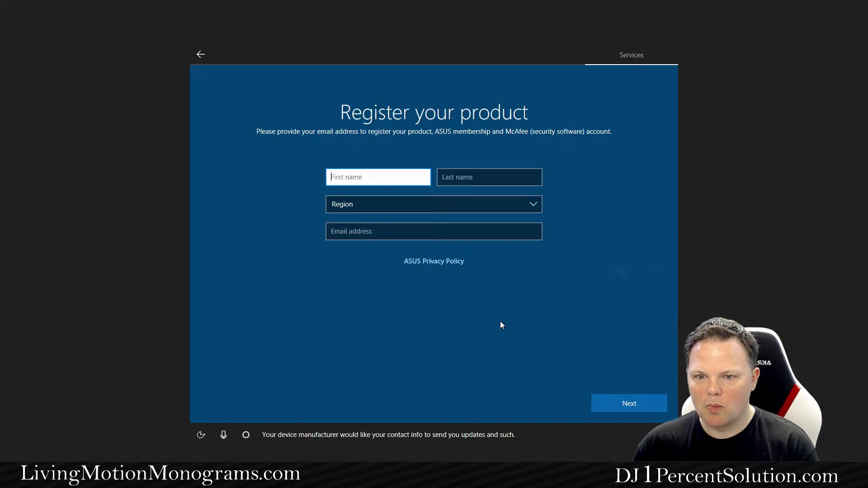
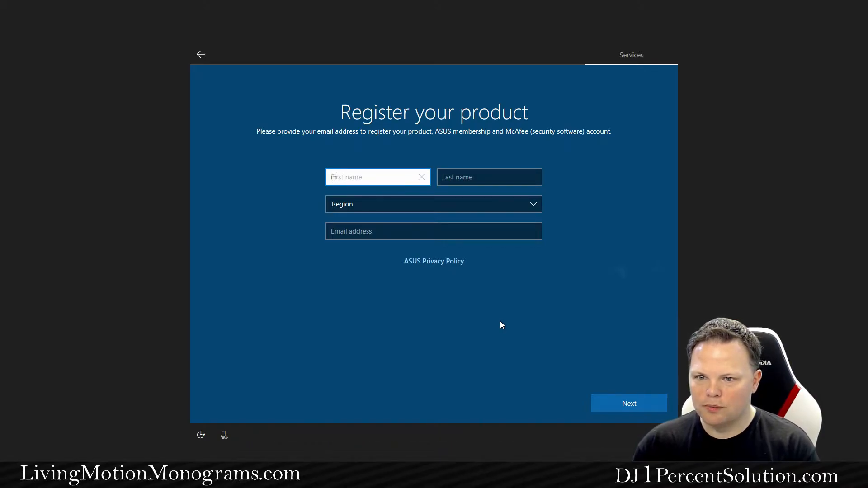
Enter the registrant's first and last name and choose United States as the region
key("Tab")
key("Tab")
key("u")
key("u")
key("u")
key("u")
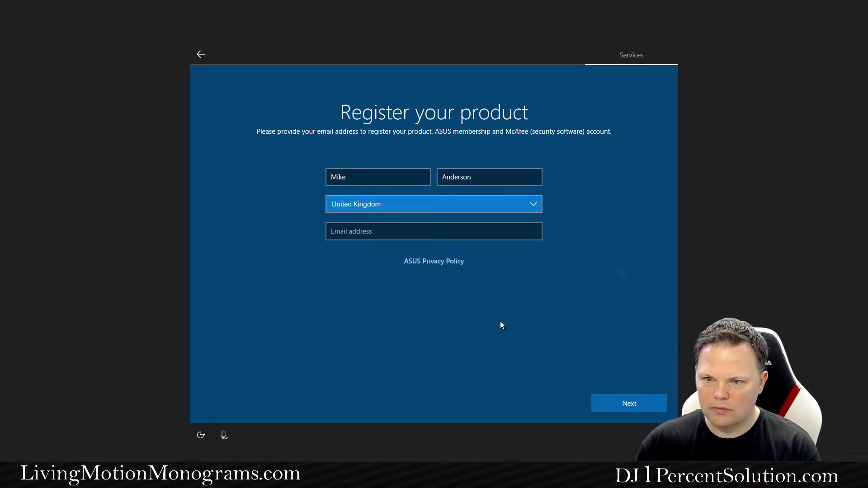
left_click(533, 203)
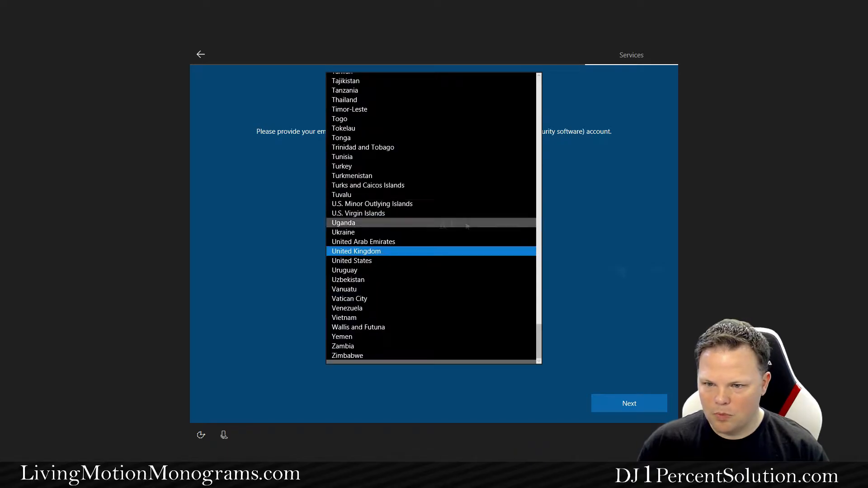
left_click(346, 262)
Enter the registrant's e-mail address, agree to the ASUS Terms of Use, and complete registration
left_click(356, 231)
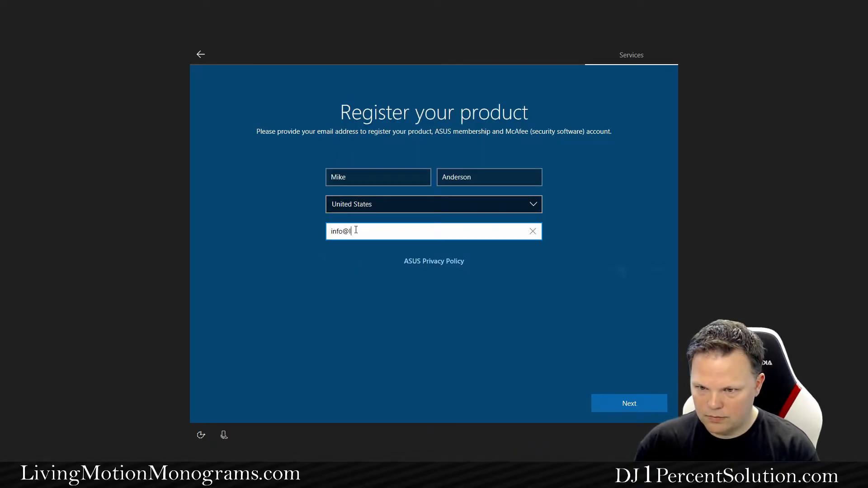
key("Return")
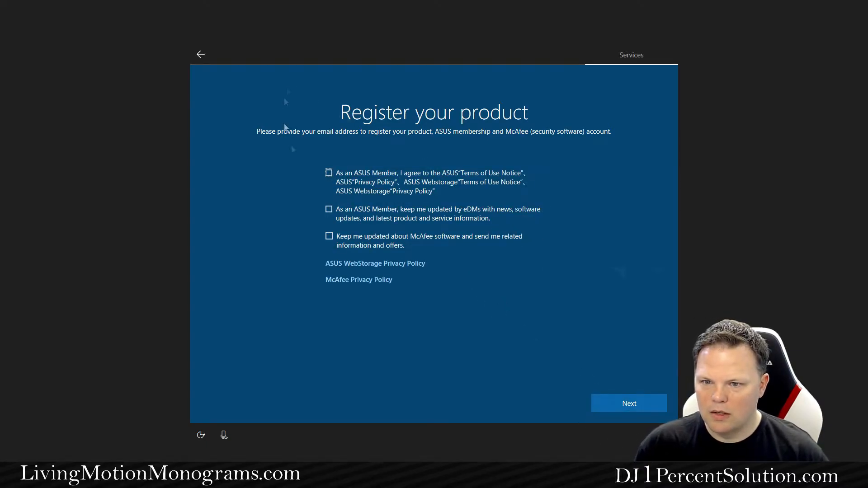
left_click(327, 175)
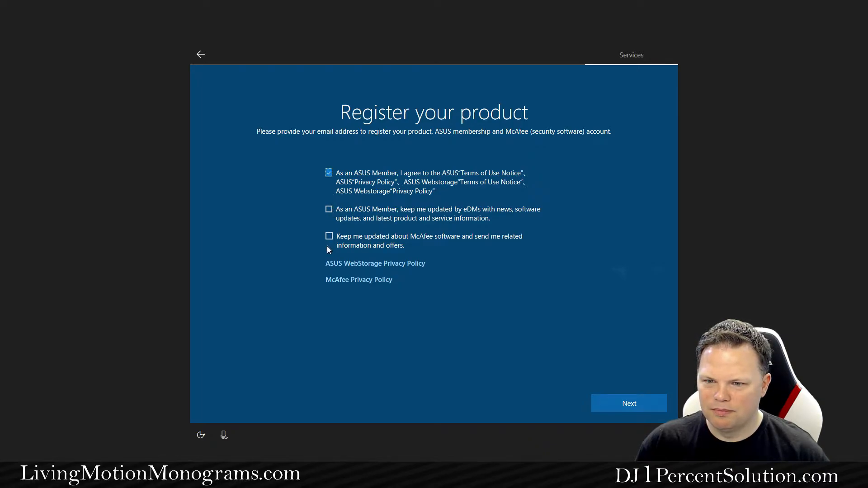
left_click(627, 398)
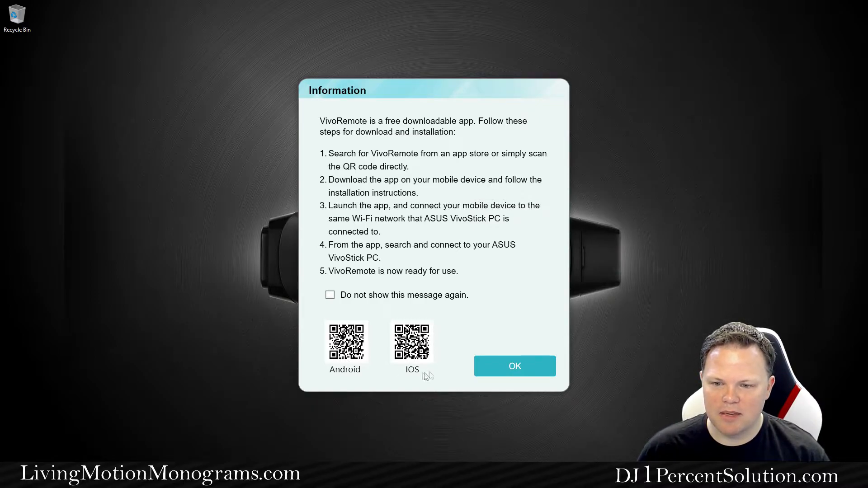
Dismiss the VivoRemote information message and open System Information from VivoRemote Center's settings
left_click(523, 376)
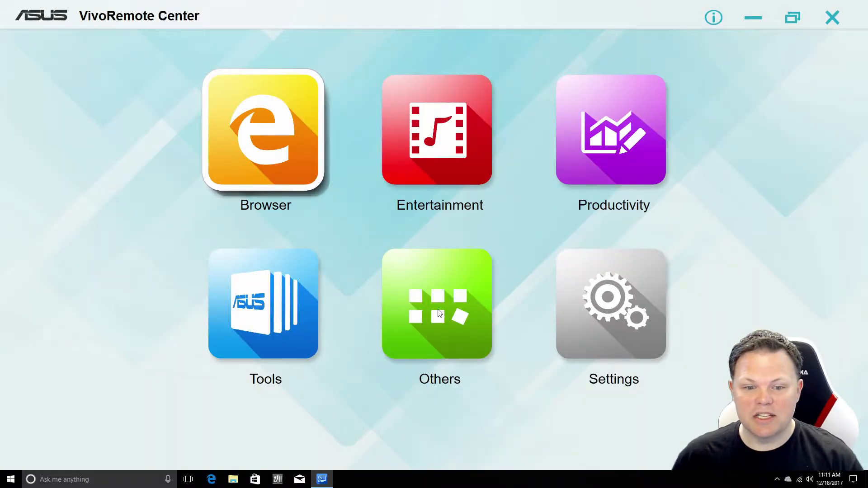
left_click(440, 313)
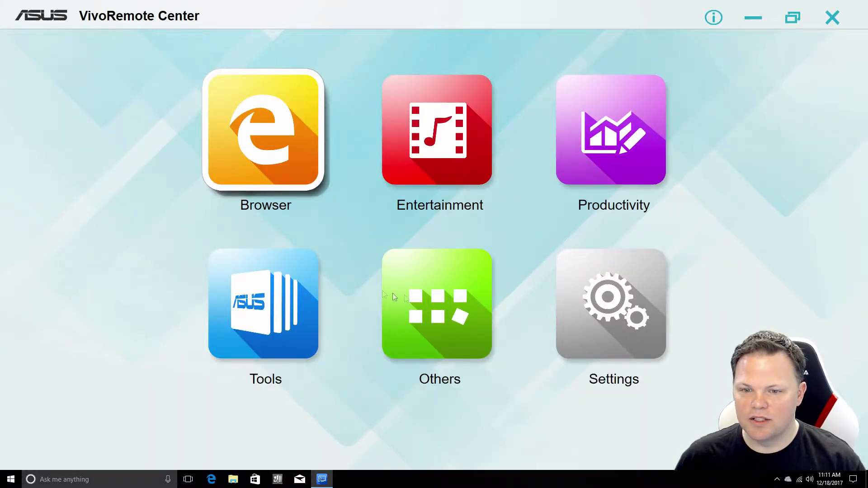
left_click(608, 317)
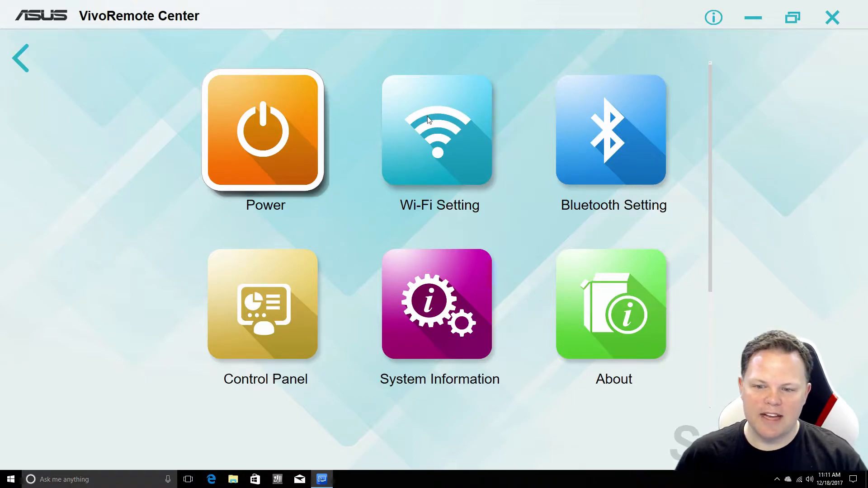
left_click(451, 347)
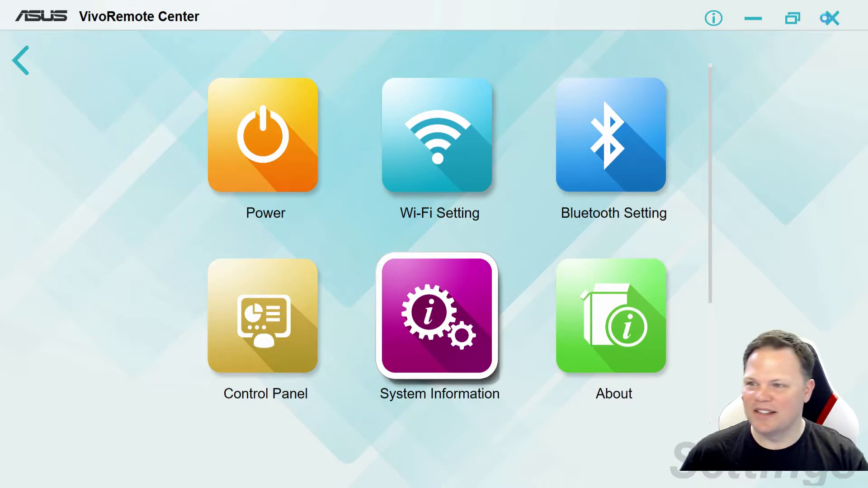
left_click(828, 19)
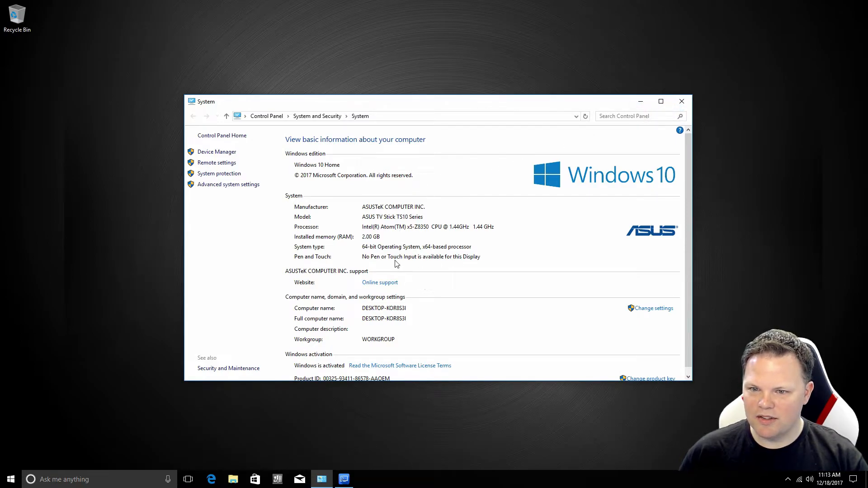
Close the System window and the VivoRemote Center window from its taskbar icon
left_click(684, 103)
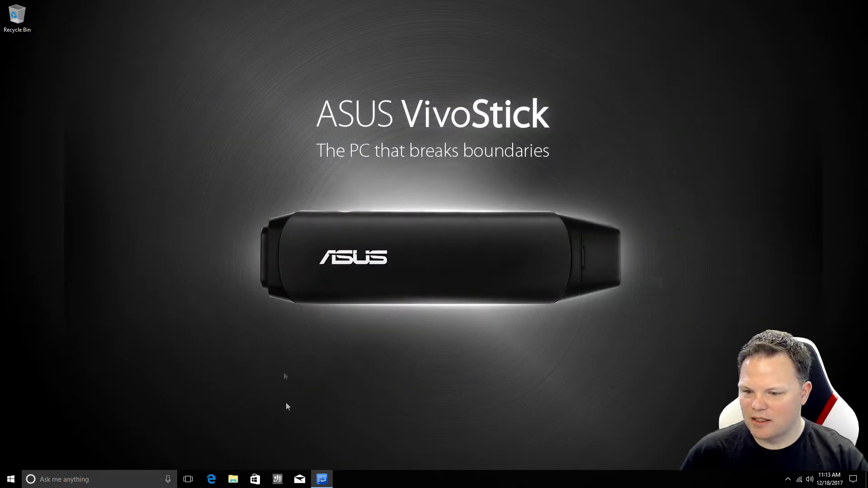
mouse_move(321, 482)
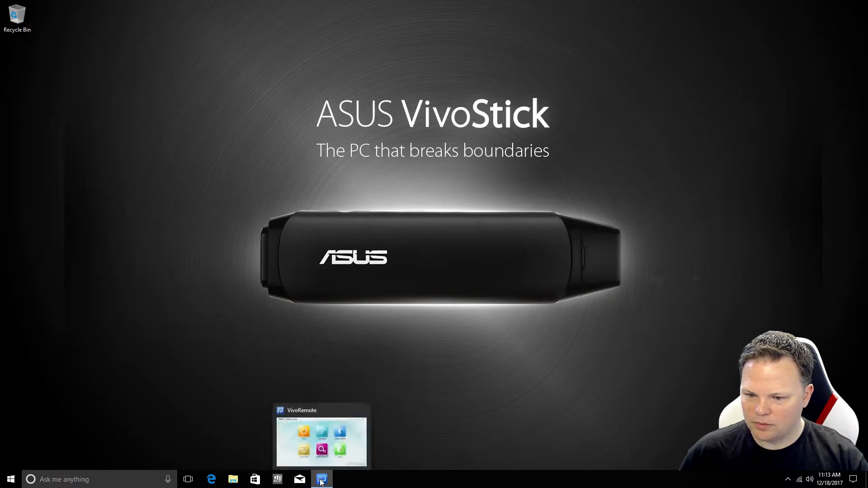
right_click(322, 483)
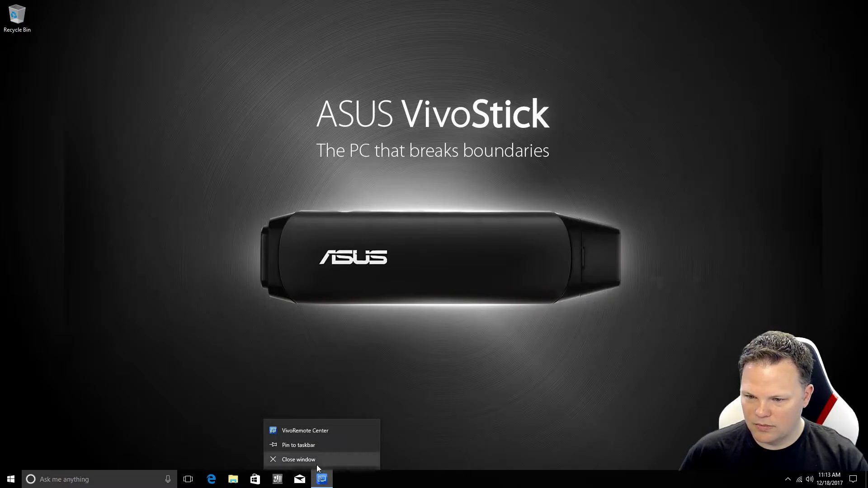
left_click(317, 465)
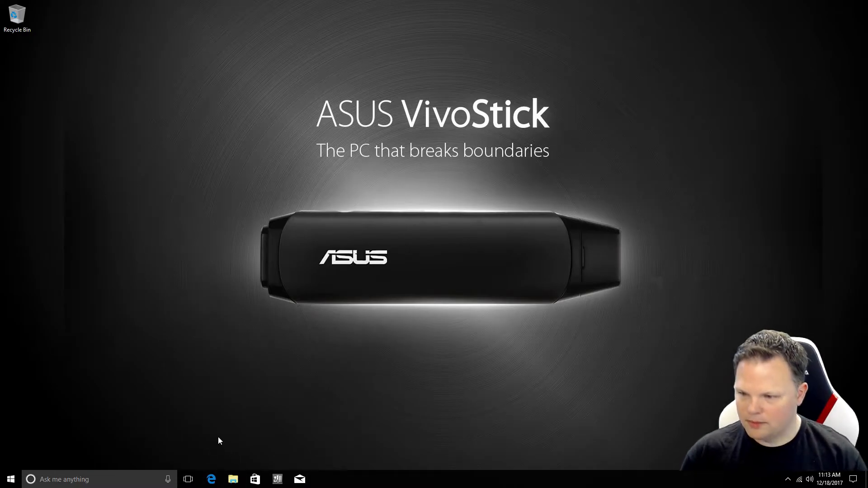
Open Windows Settings by searching 'update' from the Start menu
key("super")
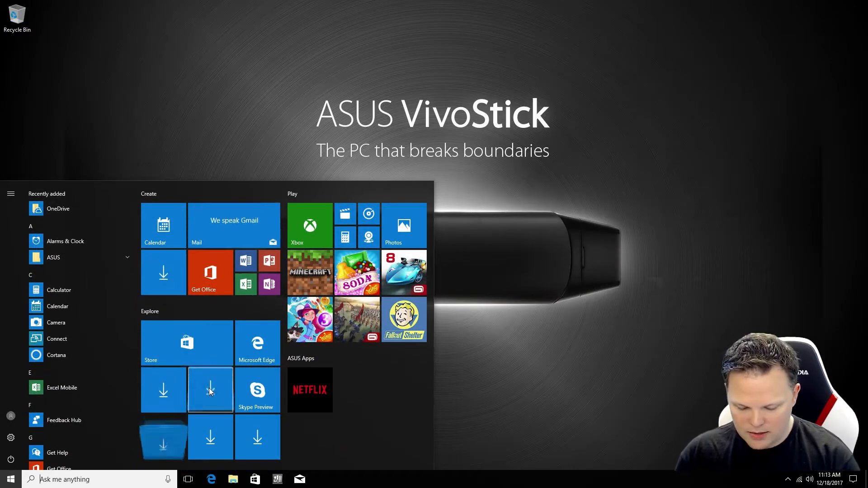
type("update")
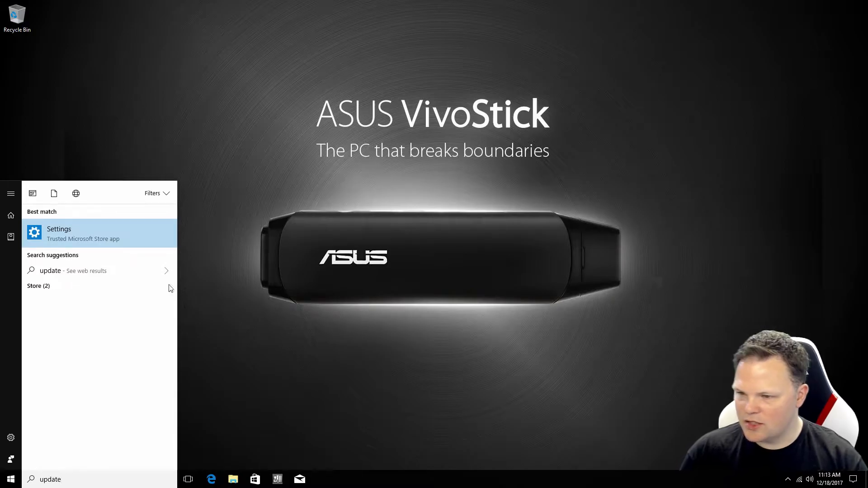
left_click(104, 240)
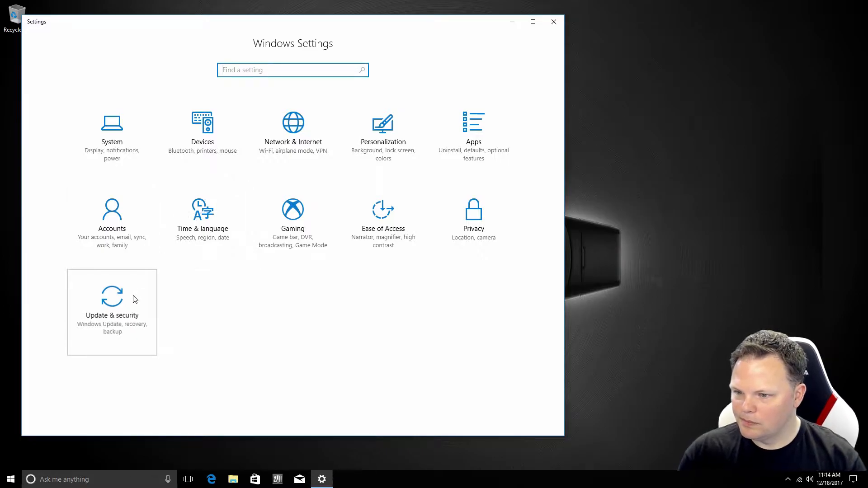
Enable updates for other Microsoft products and using sign-in info to finish setup after updates
left_click(124, 316)
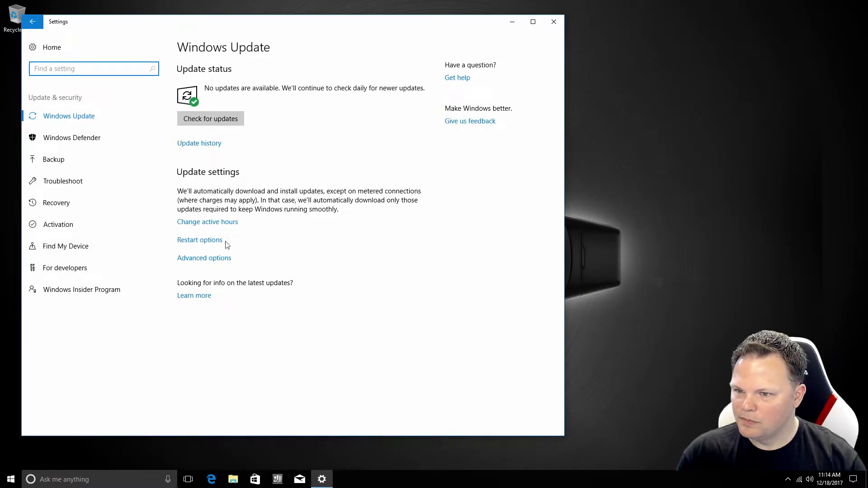
left_click(217, 258)
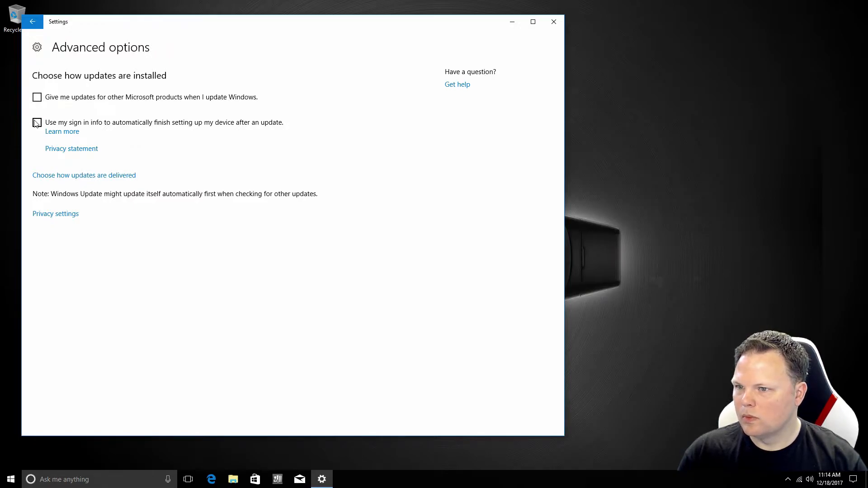
left_click(36, 98)
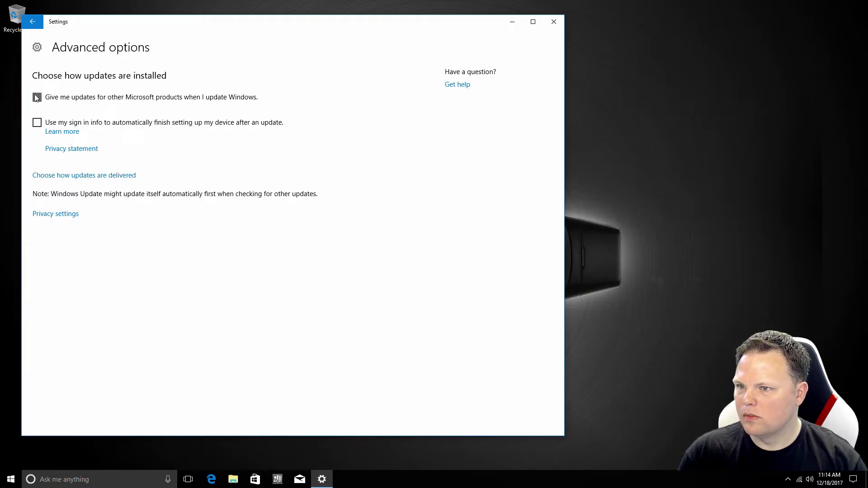
left_click(36, 123)
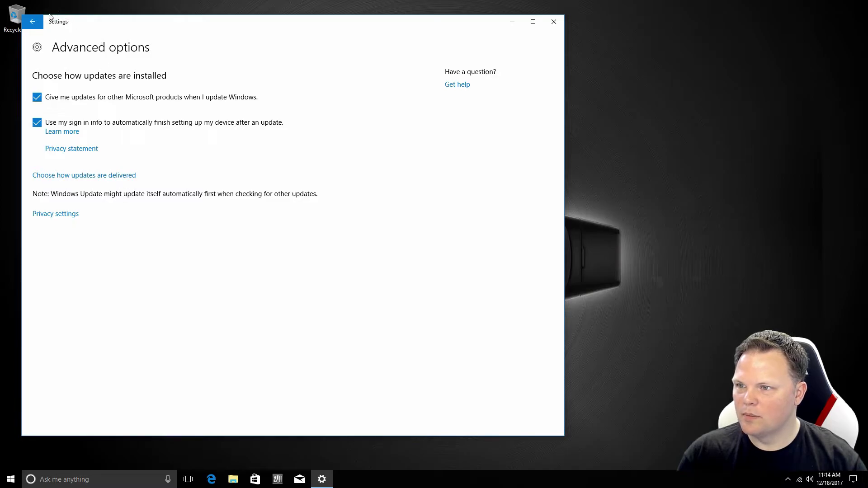
left_click(37, 25)
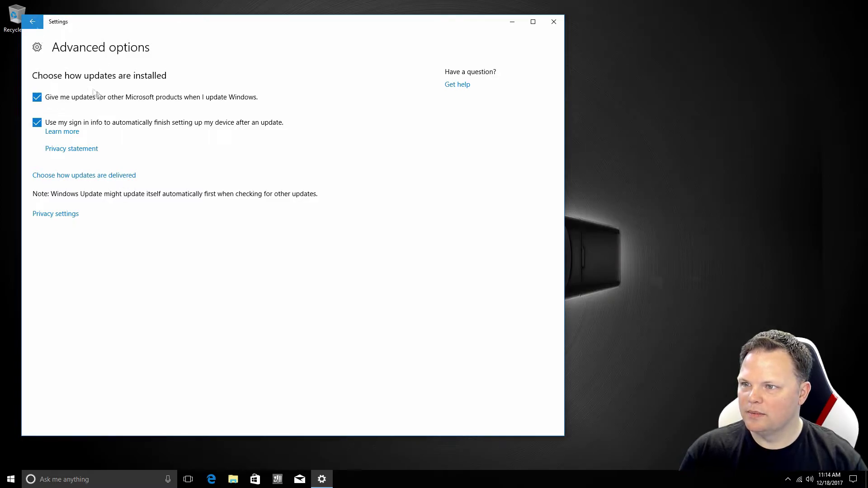
Start an update check, review the restart and delivery options, then return to Settings home
left_click(207, 118)
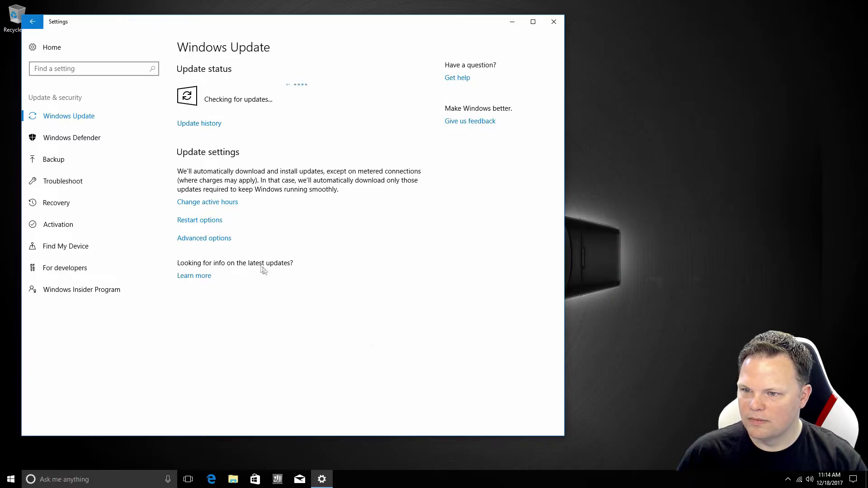
left_click(217, 227)
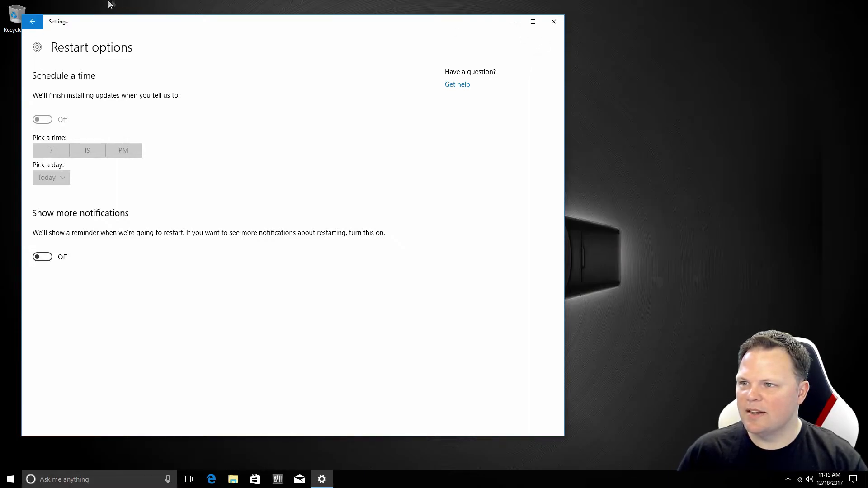
left_click(33, 22)
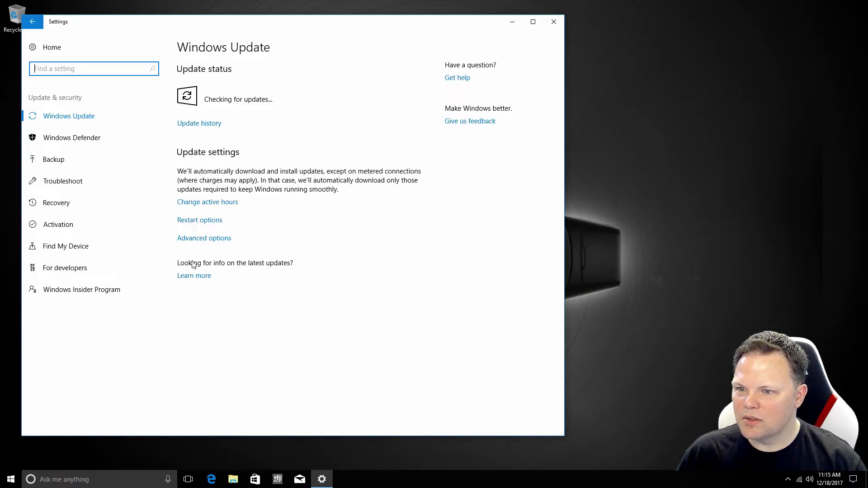
left_click(213, 239)
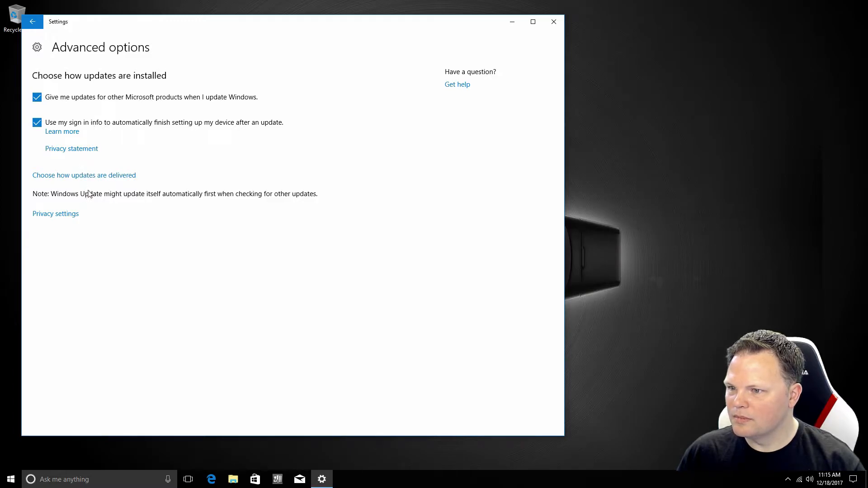
left_click(99, 179)
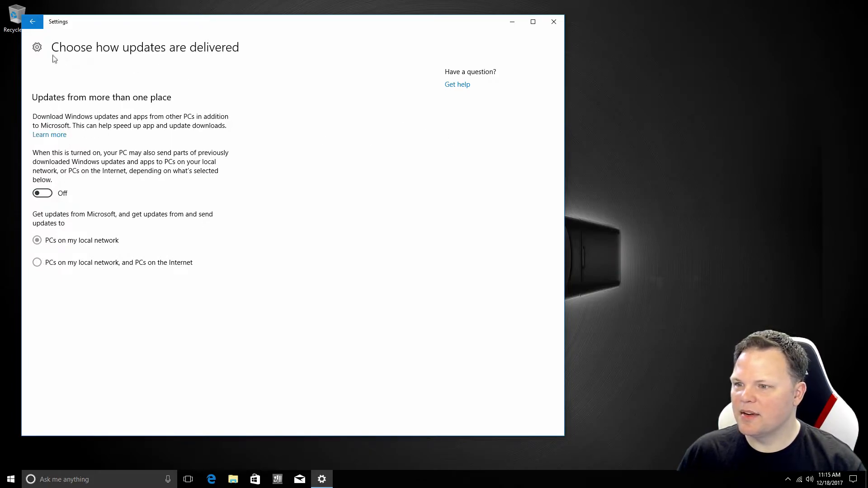
left_click(32, 22)
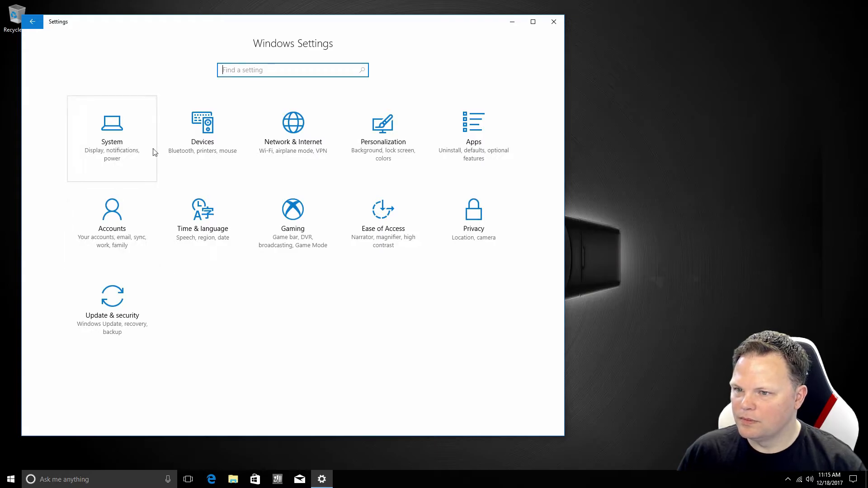
Check the Windows Update download progress, reaching 15%, then go back to Settings home
left_click(130, 333)
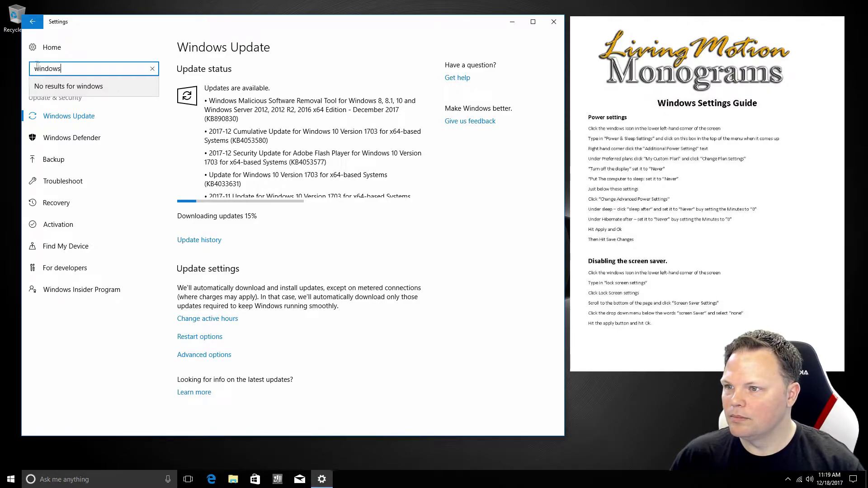
left_click(32, 51)
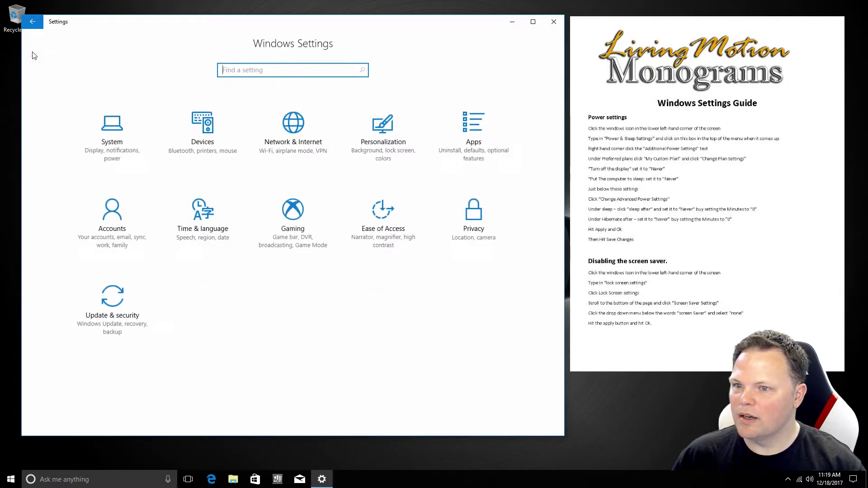
Set the Balanced plan's display-off and sleep timers to Never, then open advanced power settings
left_click(113, 134)
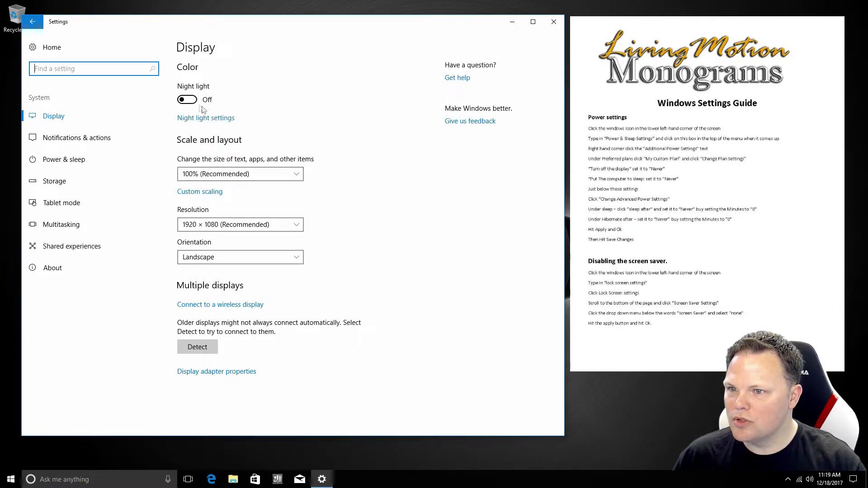
left_click(74, 160)
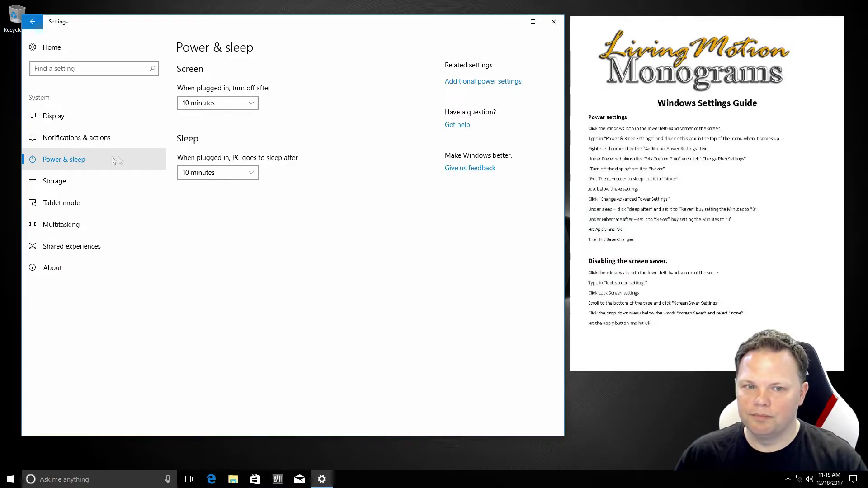
left_click(465, 85)
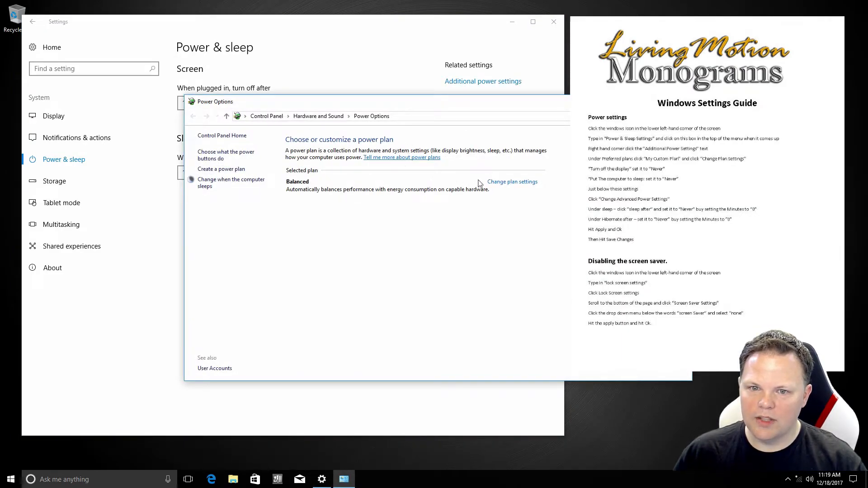
left_click(513, 182)
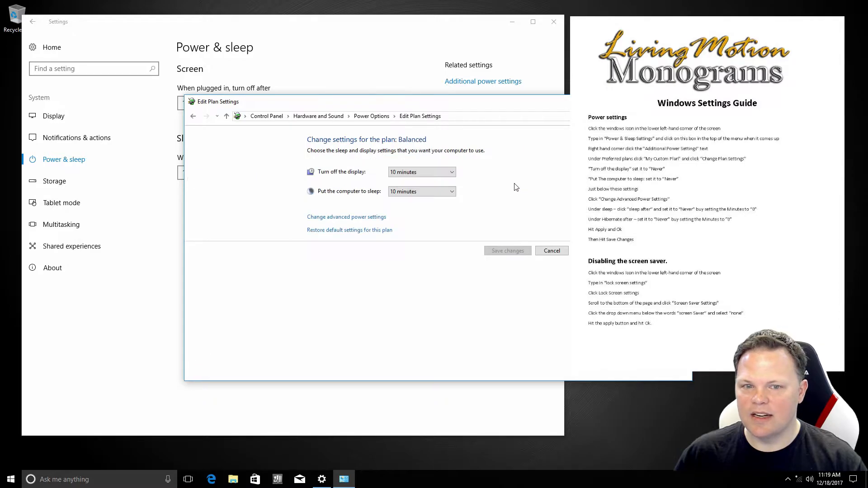
left_click(451, 172)
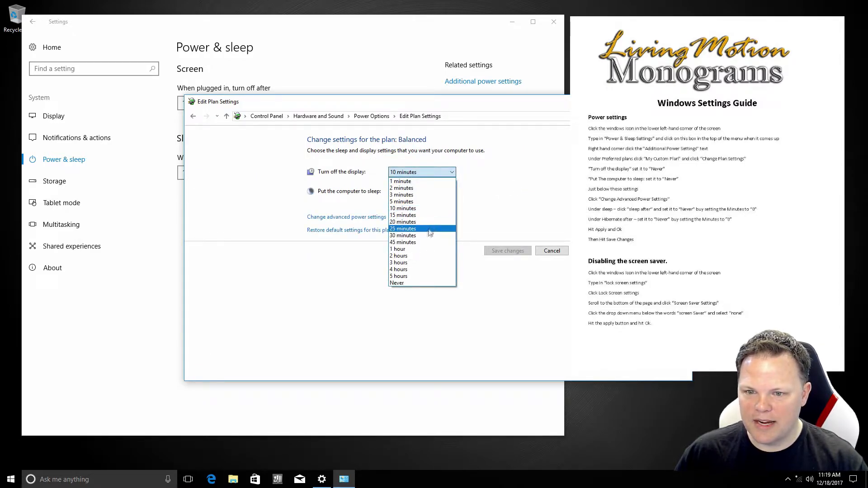
left_click(413, 283)
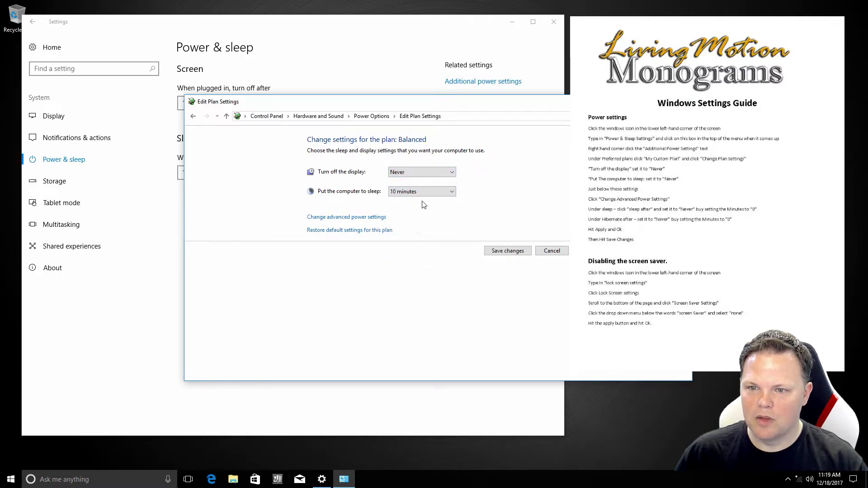
left_click(432, 192)
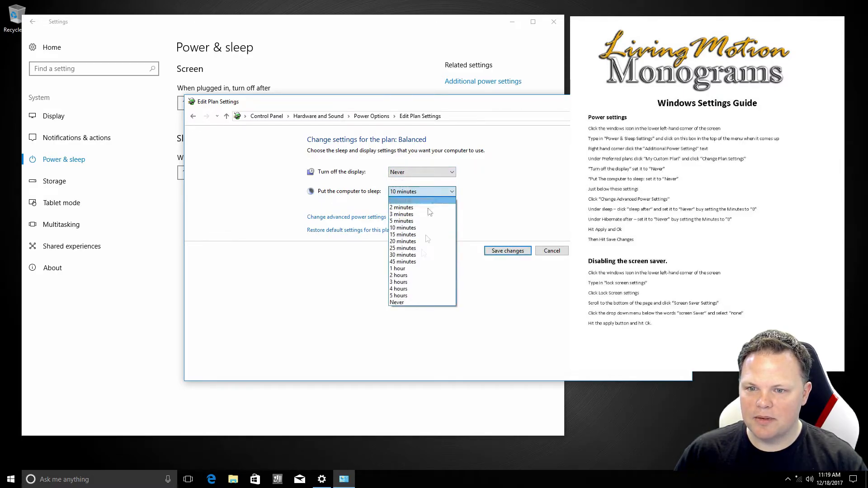
left_click(409, 303)
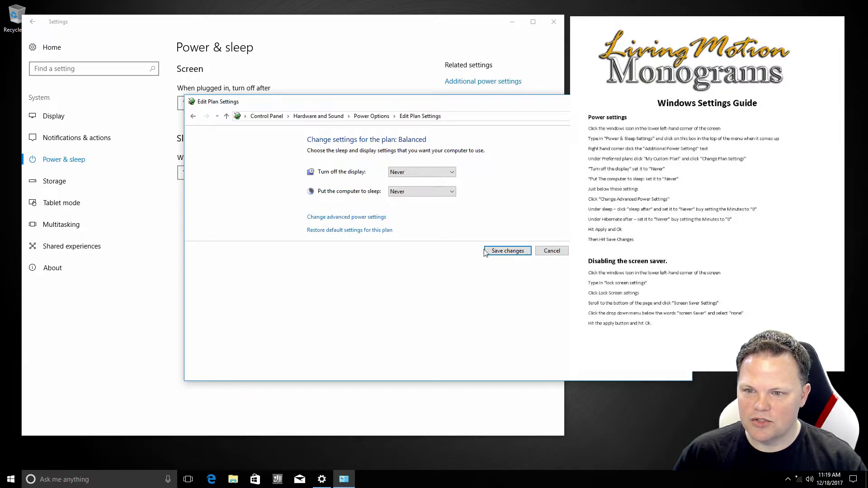
left_click(363, 218)
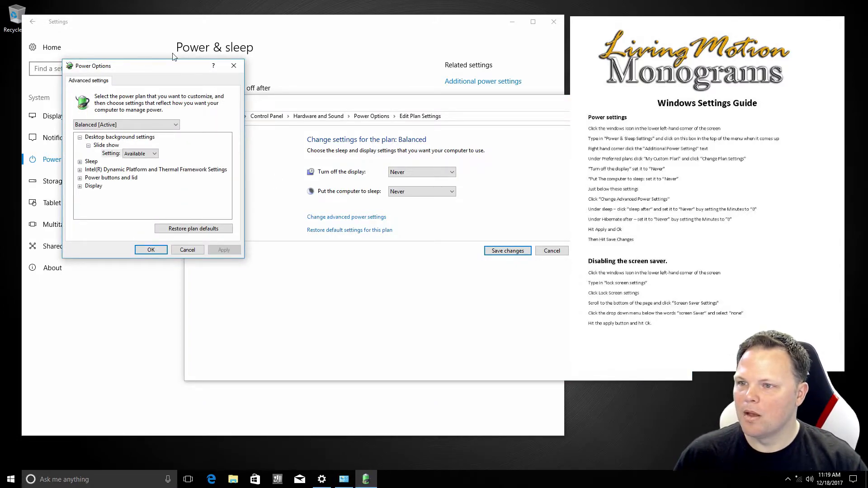
Set Sleep > Sleep after to 0 minutes so it reads Never
left_click_drag(172, 67, 393, 152)
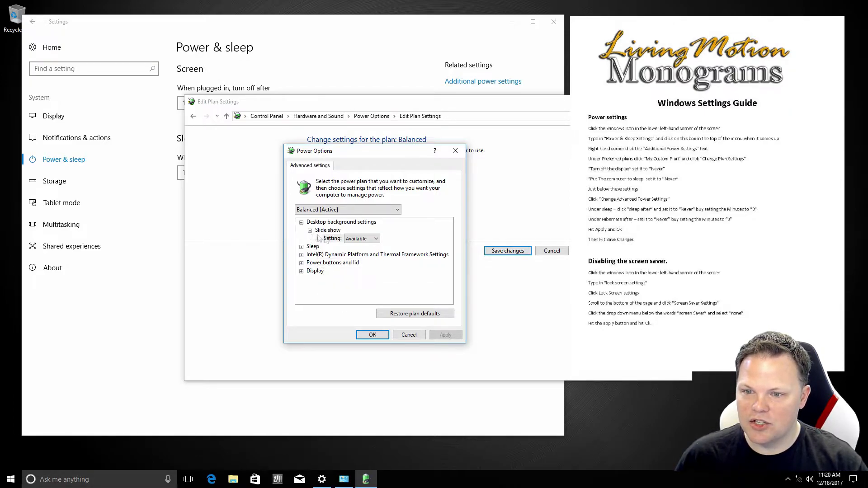
left_click(350, 239)
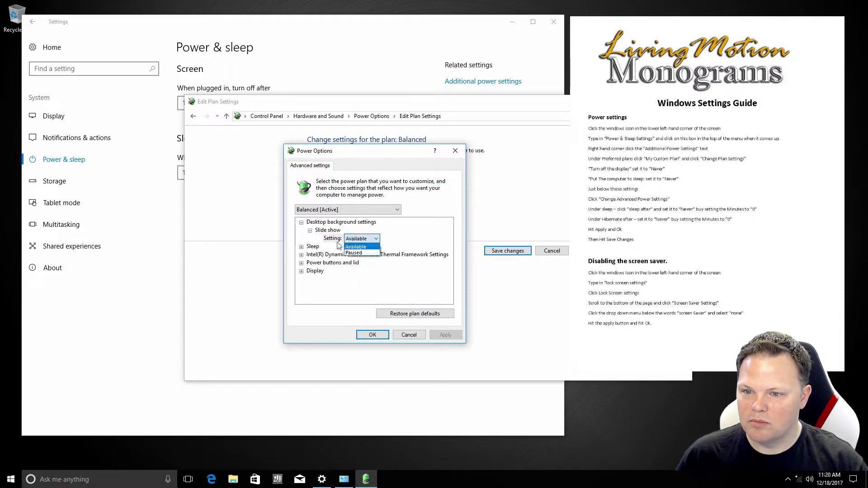
left_click(316, 240)
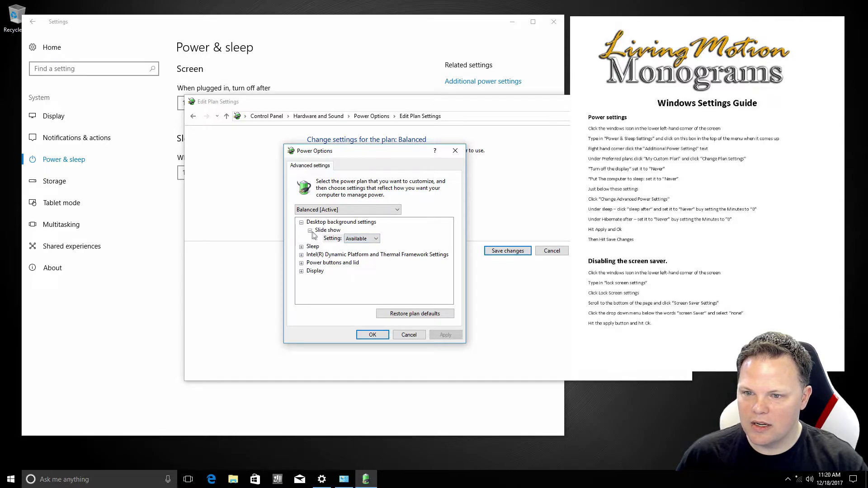
left_click(310, 232)
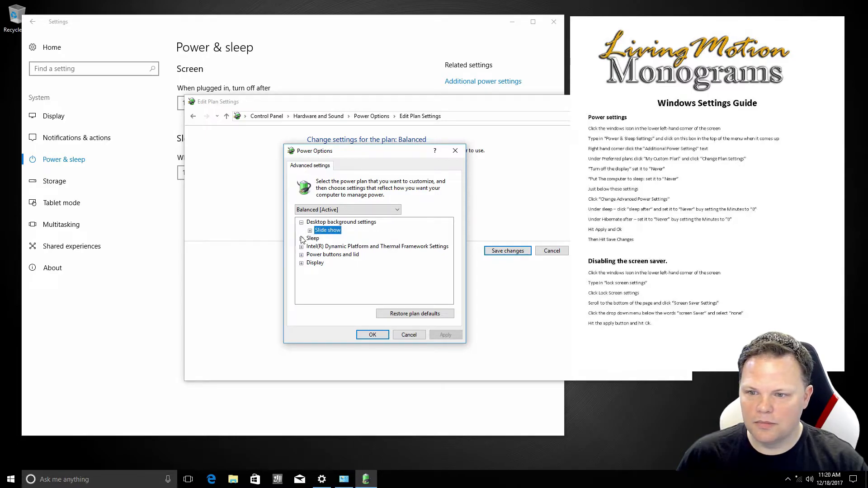
left_click(301, 239)
left_click(309, 247)
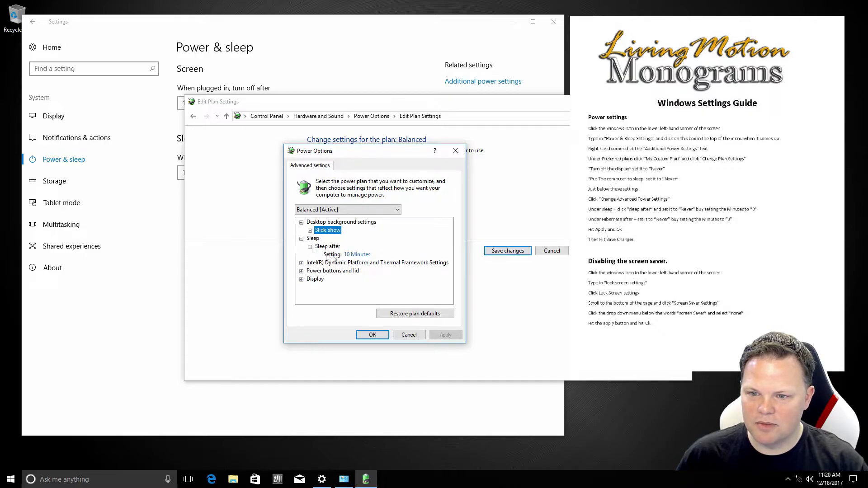
left_click(355, 256)
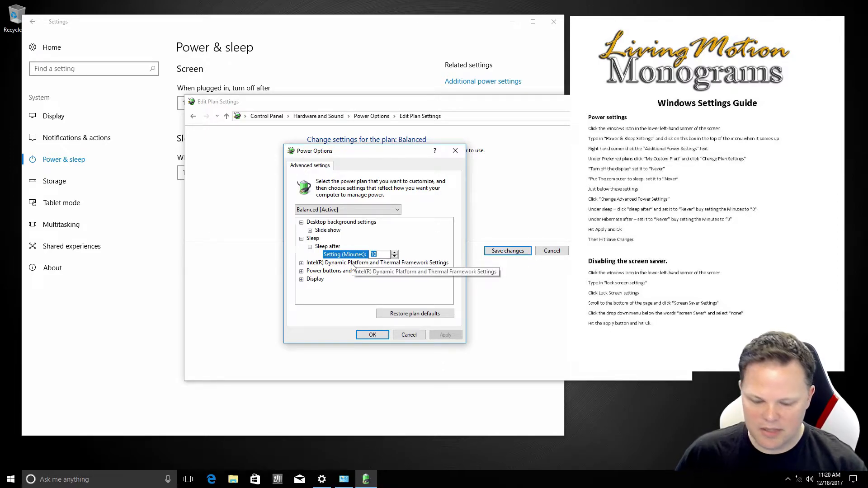
type("0")
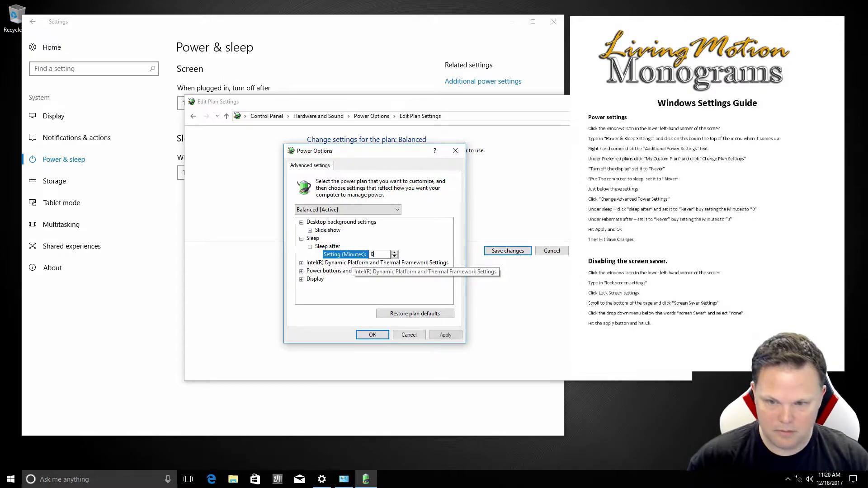
left_click(335, 271)
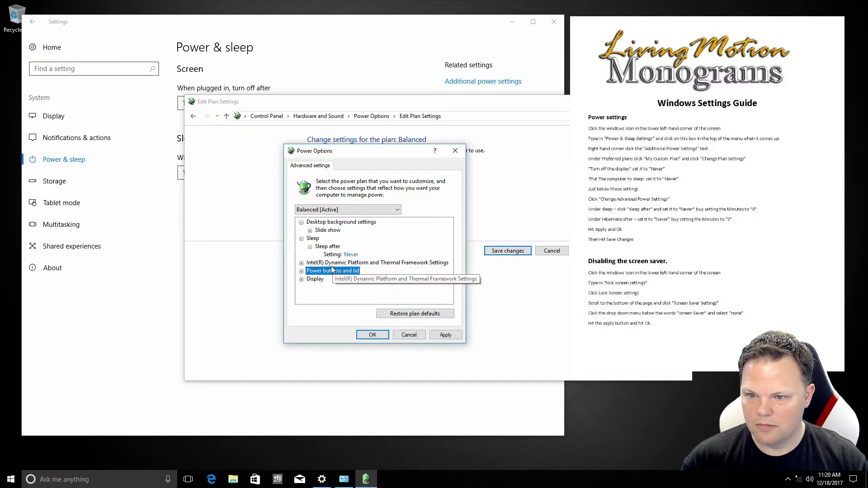
Inspect the Intel Dynamic Platform and Thermal Framework power and acoustics limit levels, then collapse them
left_click(301, 263)
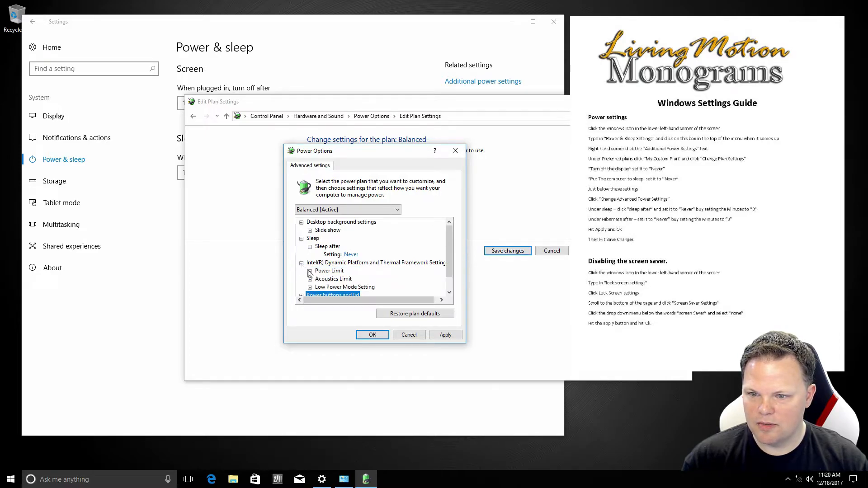
left_click(310, 272)
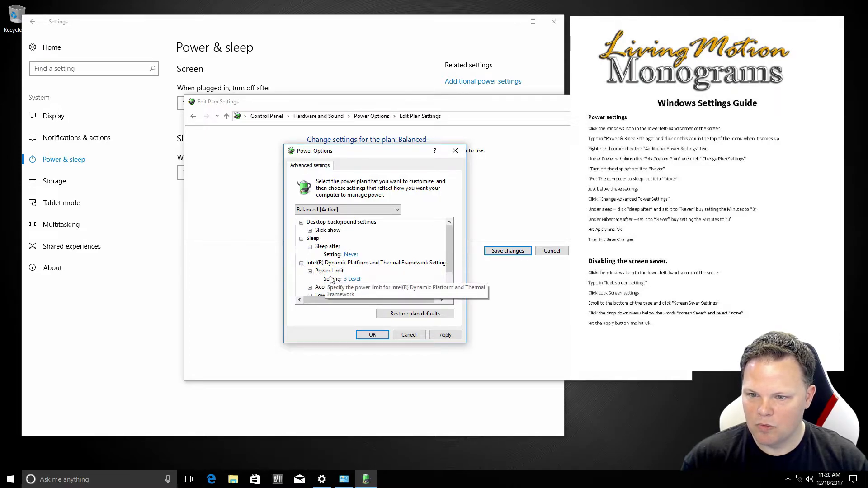
left_click(360, 280)
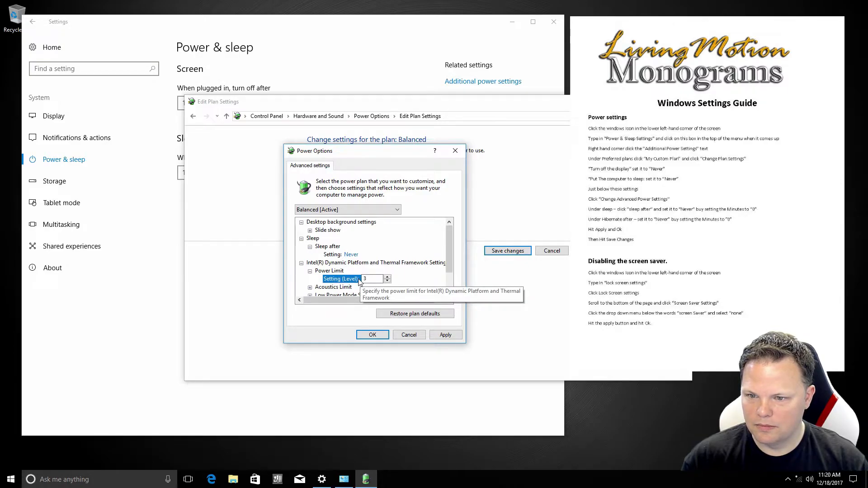
left_click(310, 288)
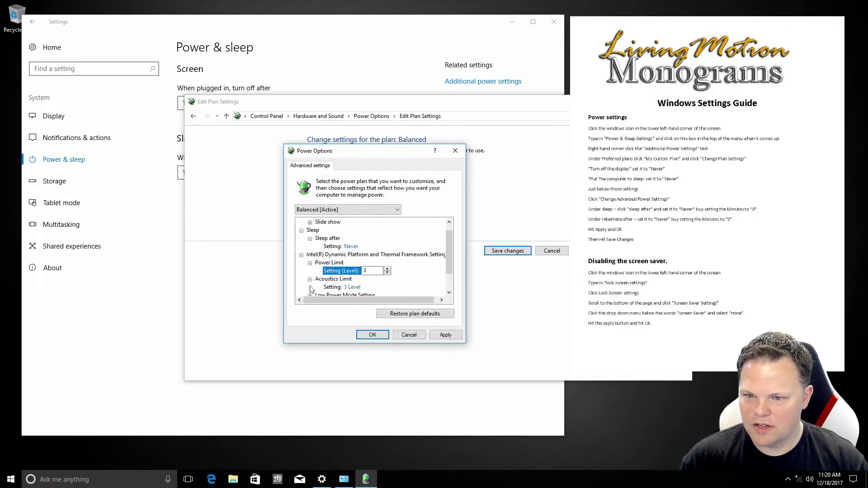
left_click(301, 255)
Set both the power button and sleep button actions to Do nothing
left_click(301, 272)
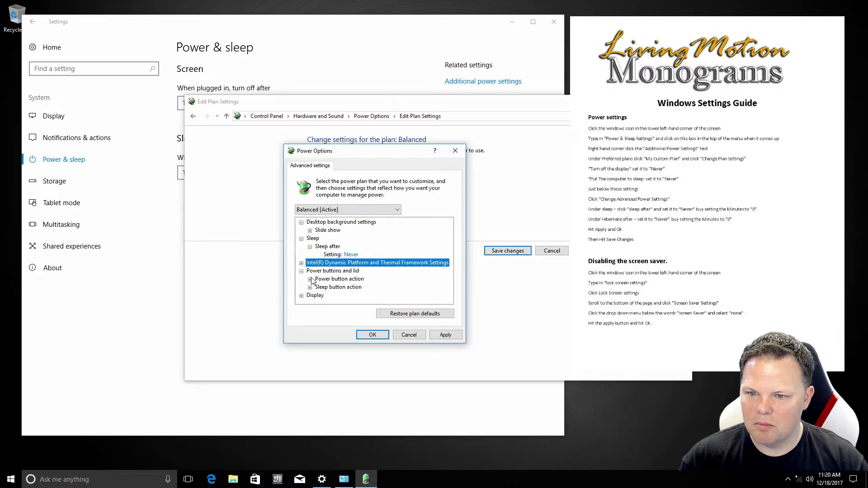
left_click(310, 280)
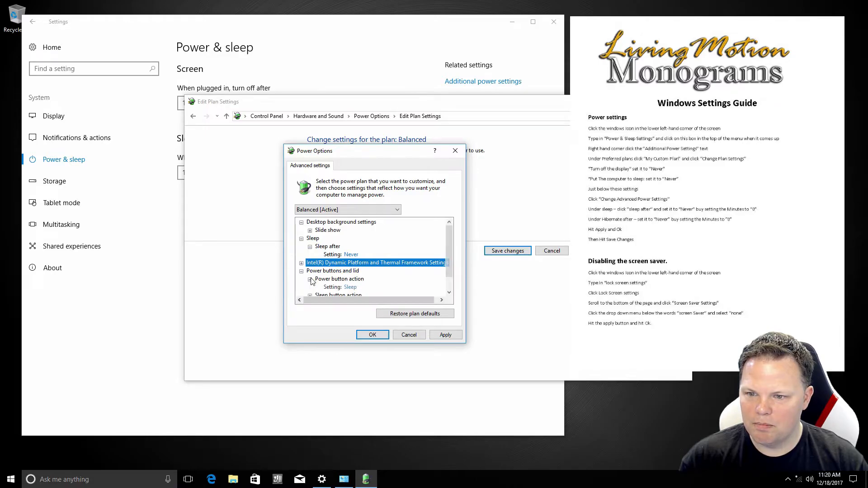
left_click(347, 289)
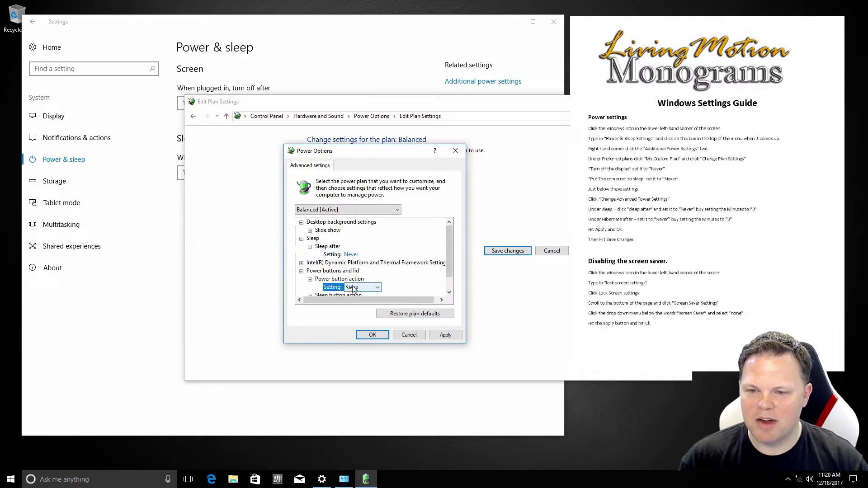
left_click(353, 288)
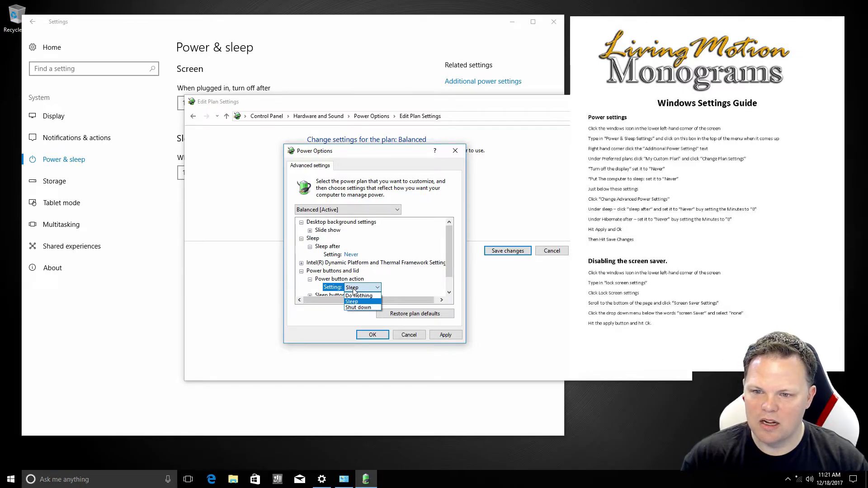
left_click(356, 296)
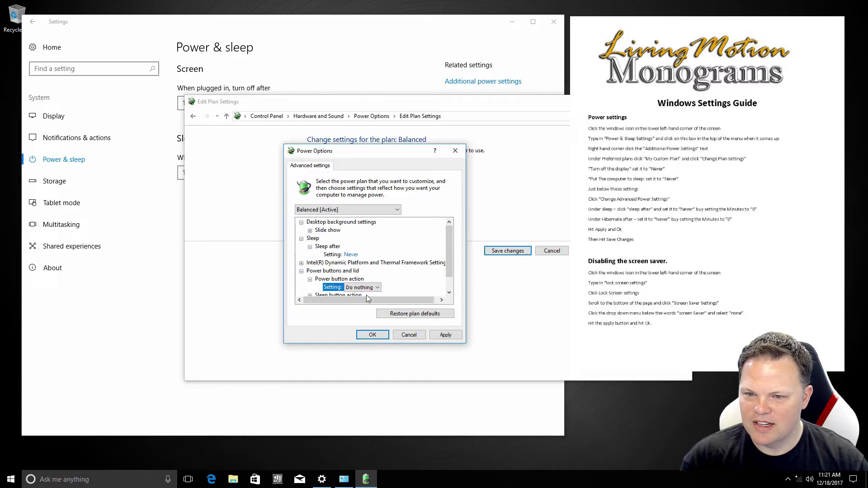
scroll(367, 295, "down", 1)
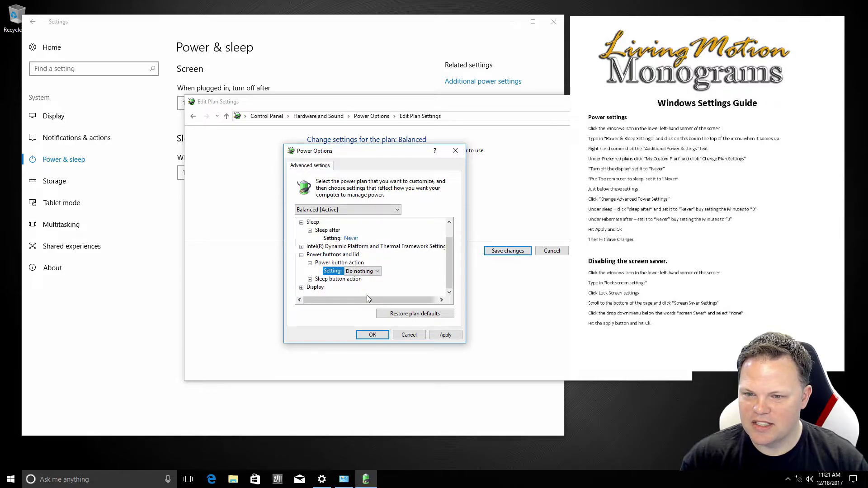
left_click(310, 280)
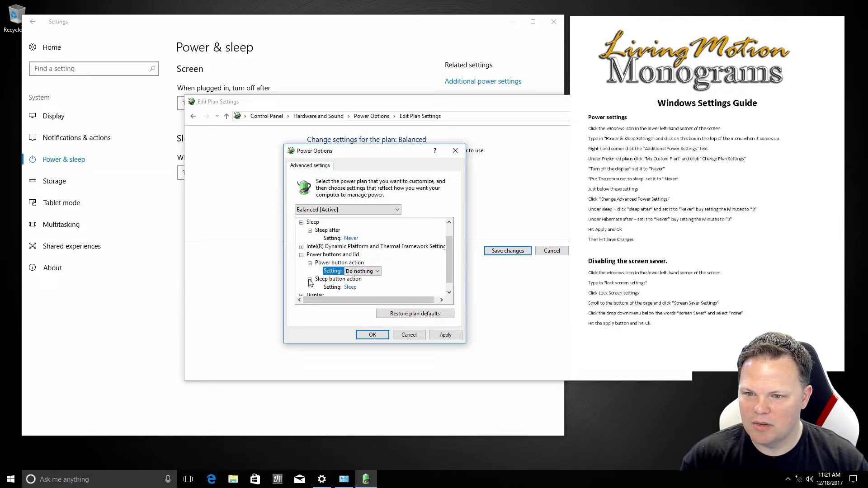
left_click(352, 288)
left_click(355, 288)
left_click(355, 296)
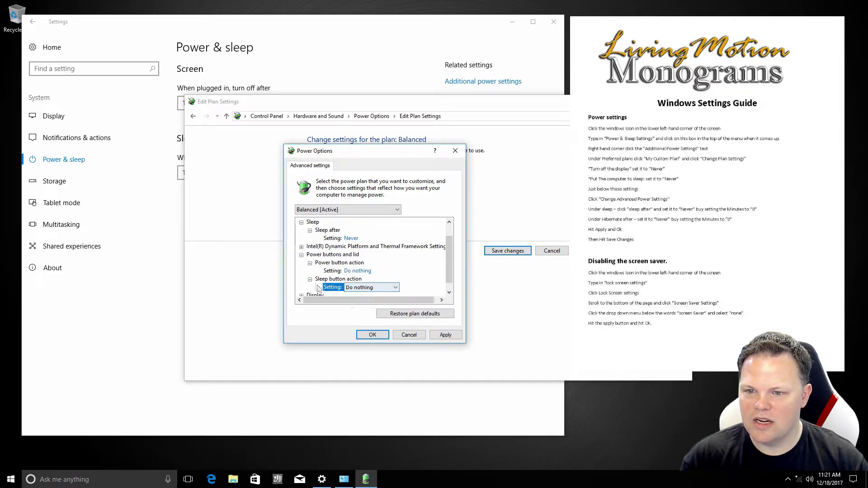
left_click(301, 255)
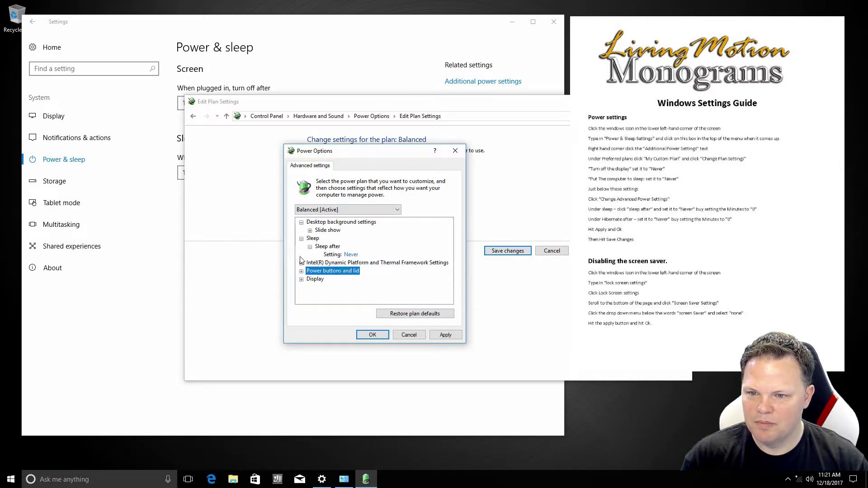
Set Turn off display after to 0 minutes (Never) and check adaptive brightness
left_click(301, 279)
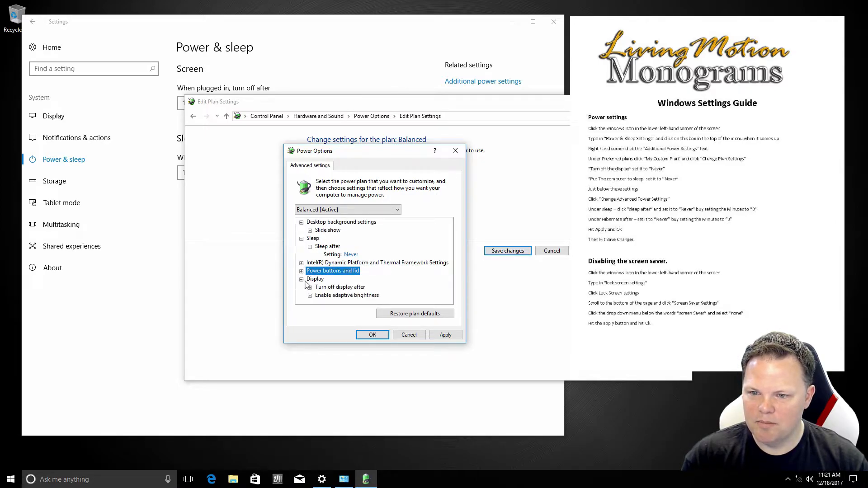
left_click(310, 287)
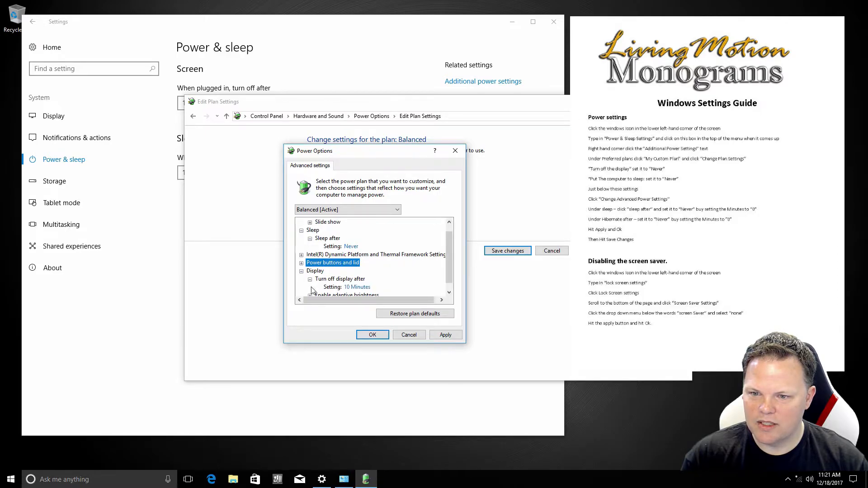
left_click(357, 289)
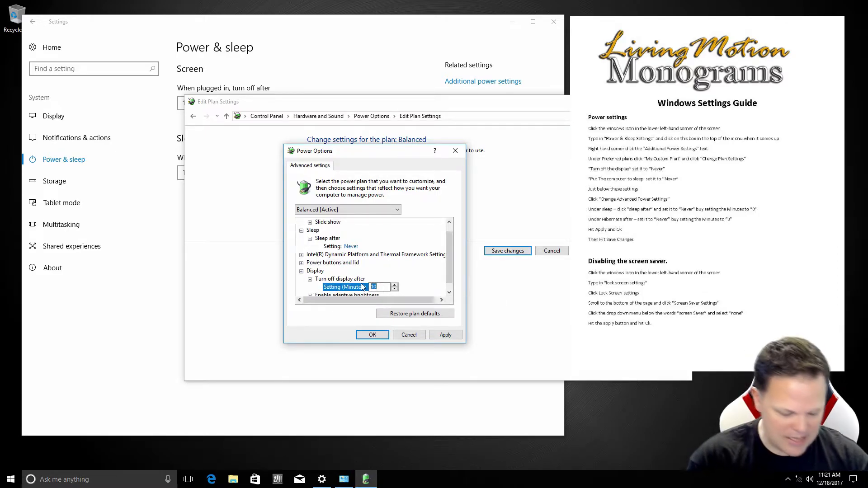
type("0")
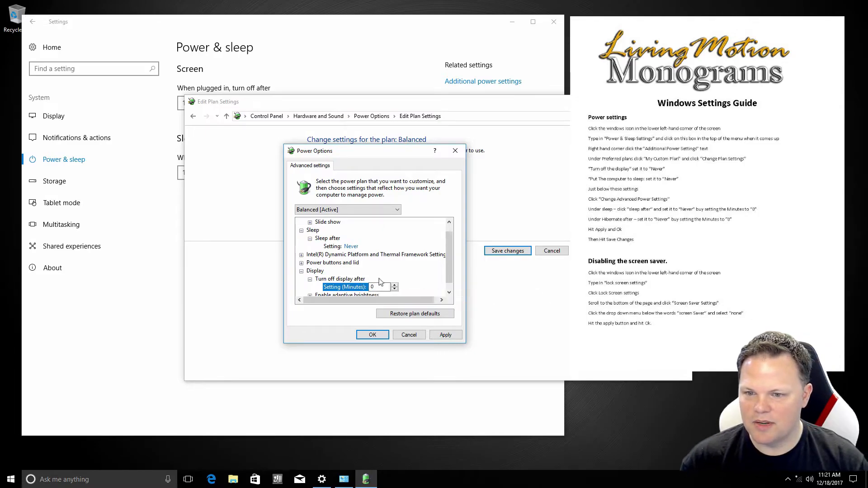
left_click(365, 279)
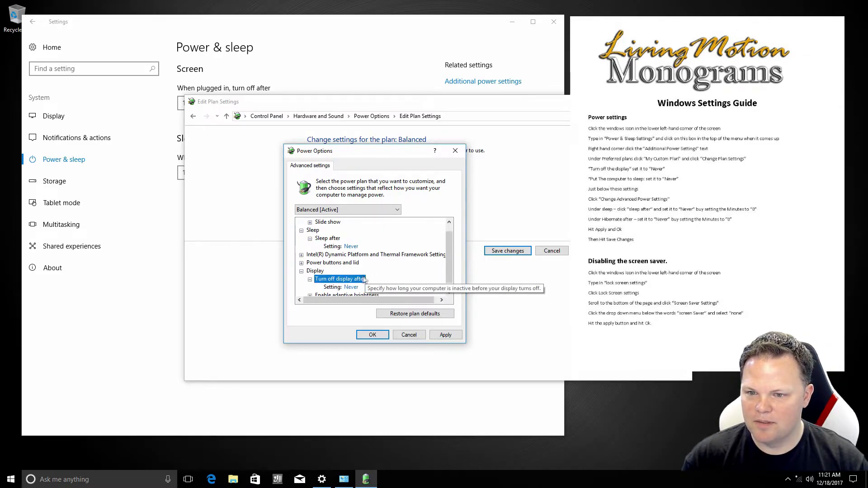
scroll(332, 284, "down", 1)
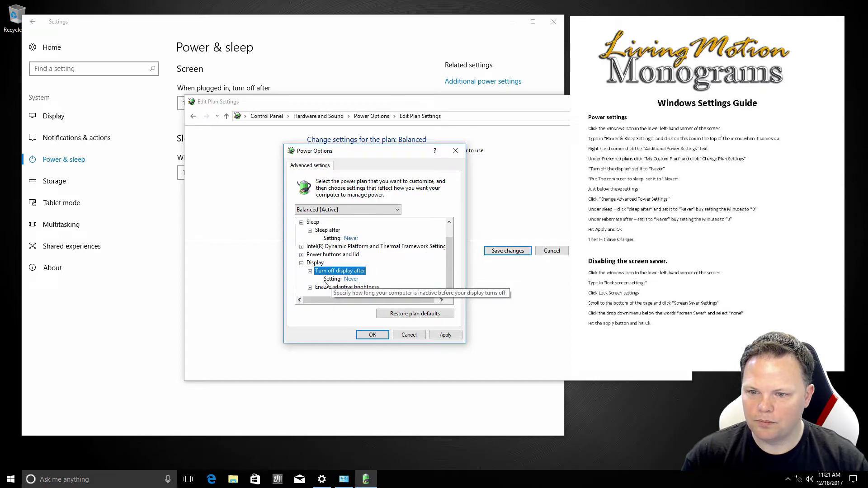
left_click(310, 288)
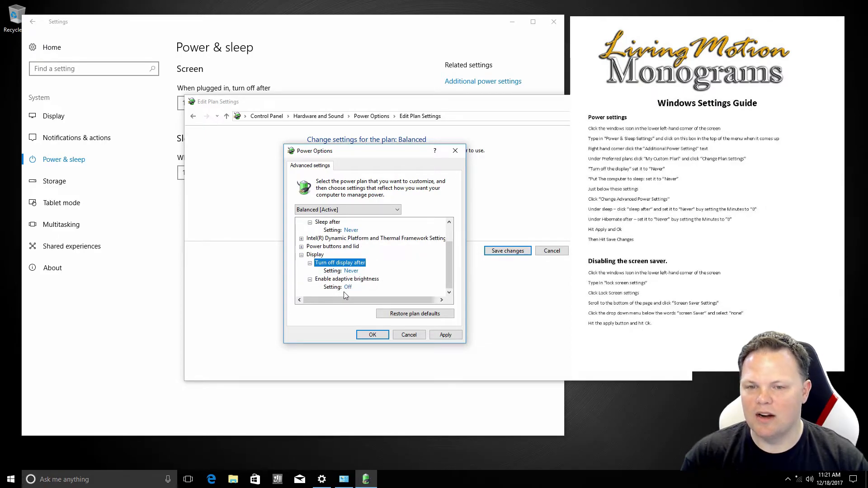
left_click(310, 263)
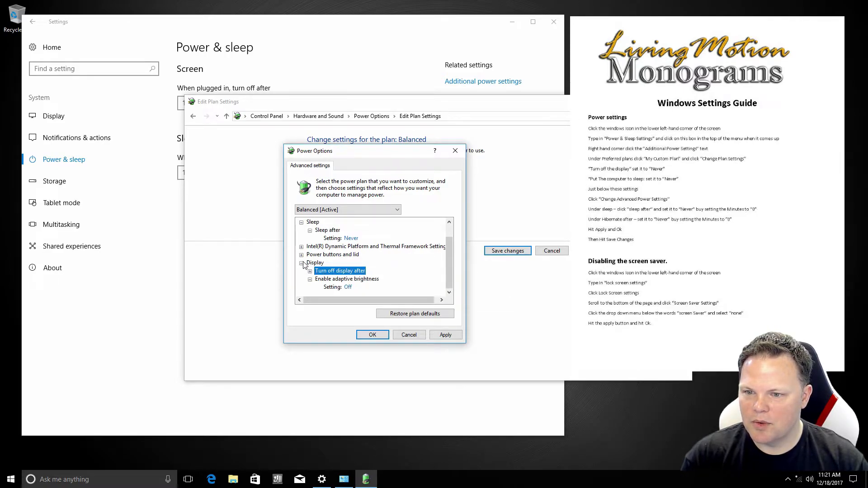
left_click(302, 263)
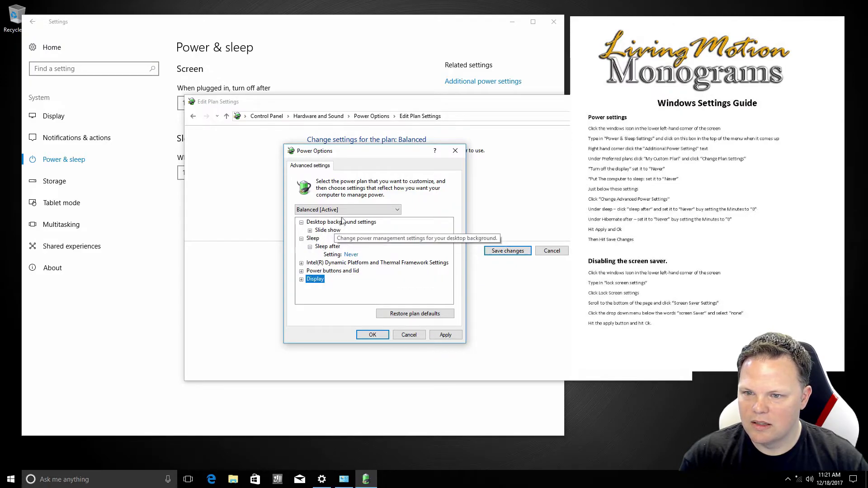
Keep Desktop background slide show Available and apply the advanced power settings
left_click(324, 210)
left_click(325, 209)
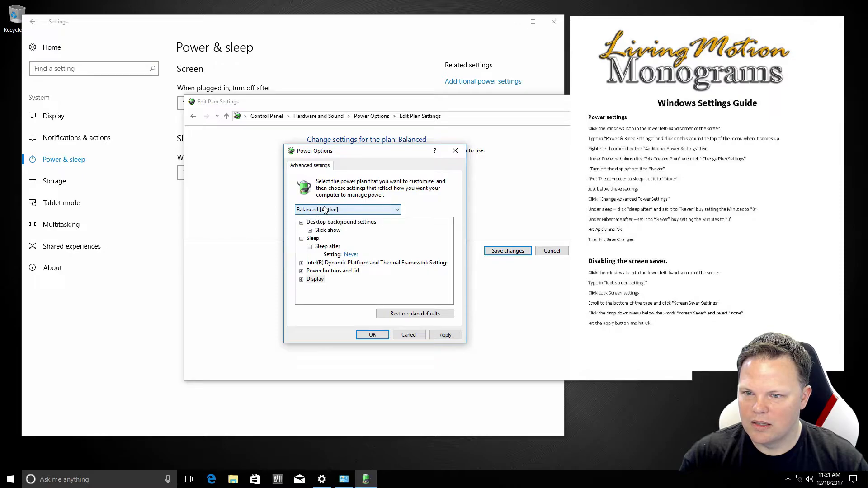
left_click(310, 230)
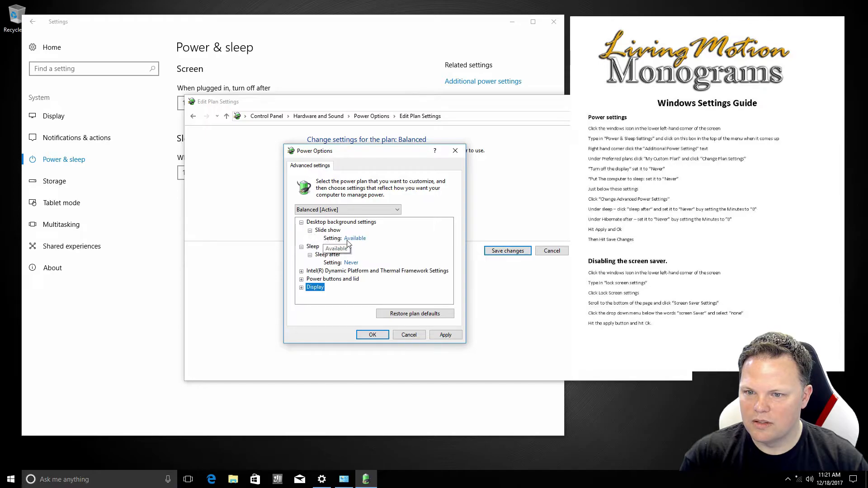
left_click(348, 238)
left_click(349, 240)
left_click(347, 239)
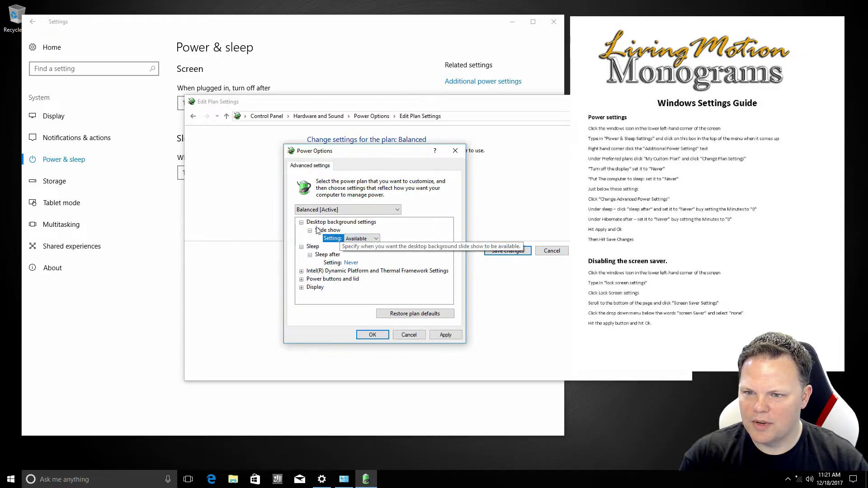
left_click(301, 222)
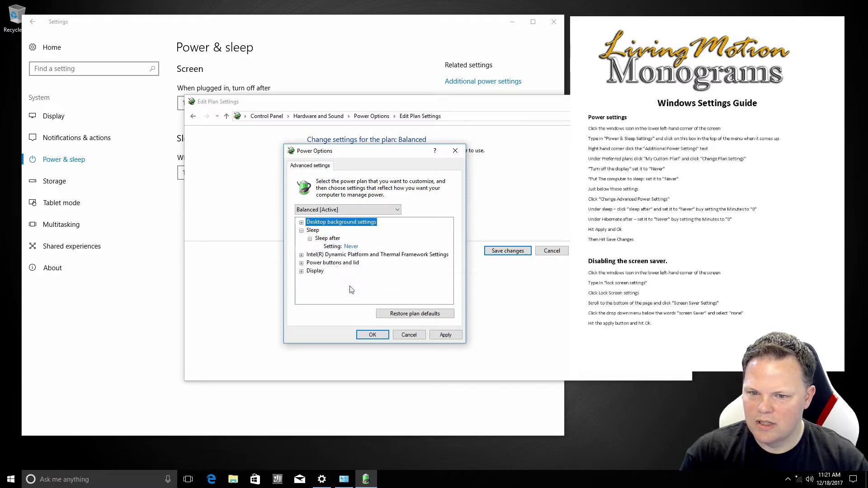
left_click(446, 336)
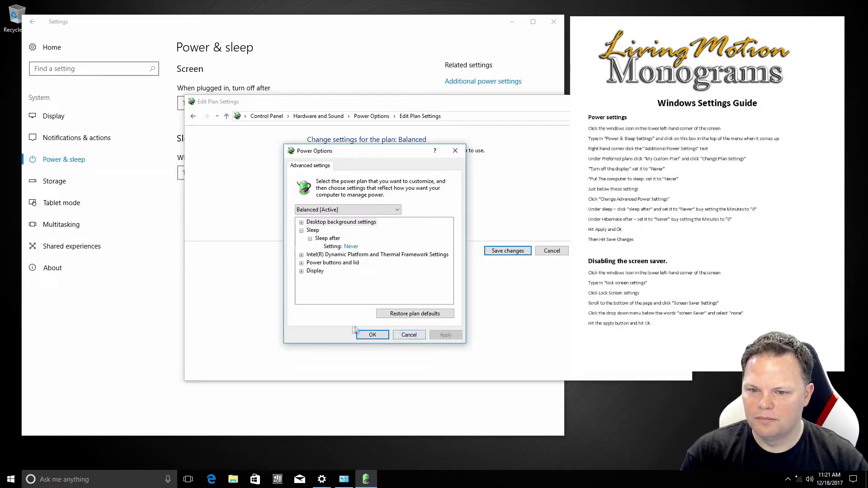
Save the Balanced plan with display-off and sleep at Never, then recheck without changes
left_click(372, 335)
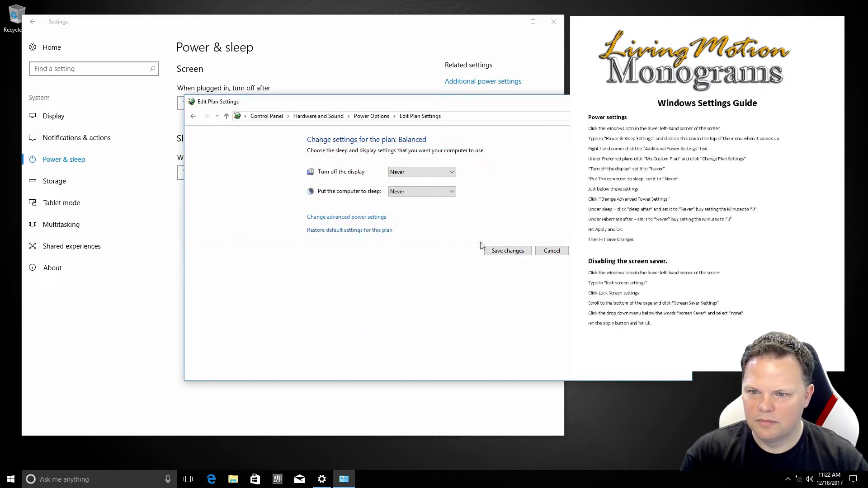
left_click(500, 252)
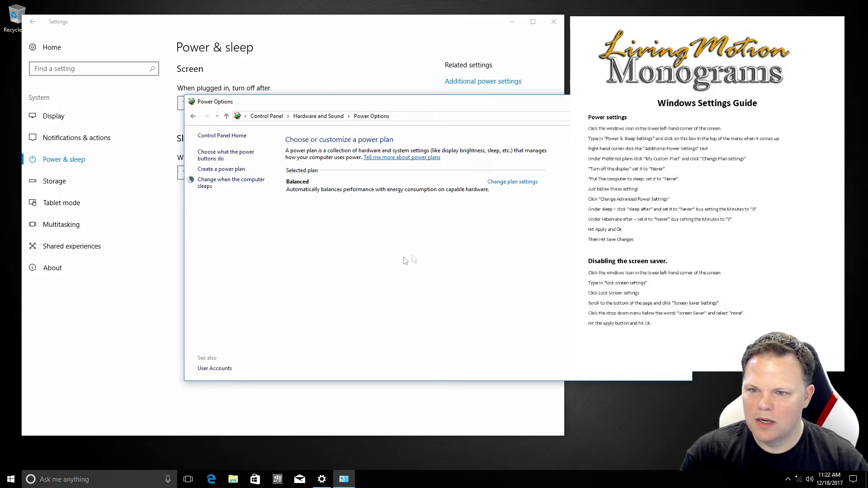
left_click(506, 182)
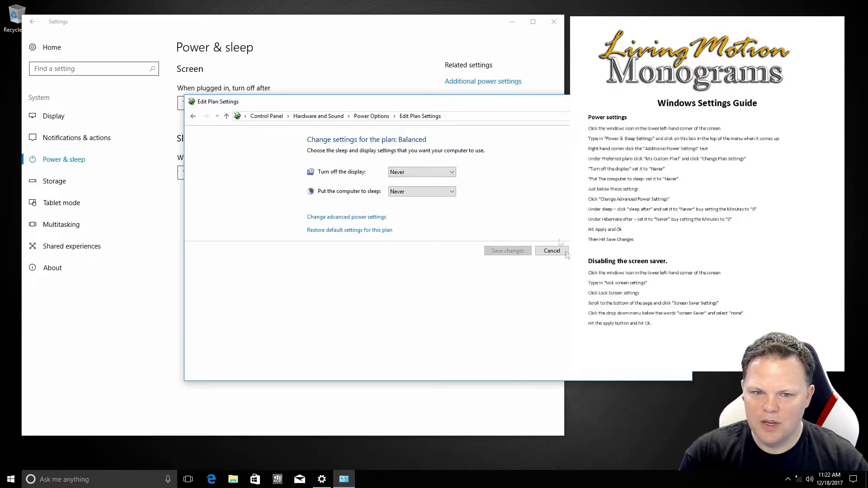
left_click(552, 251)
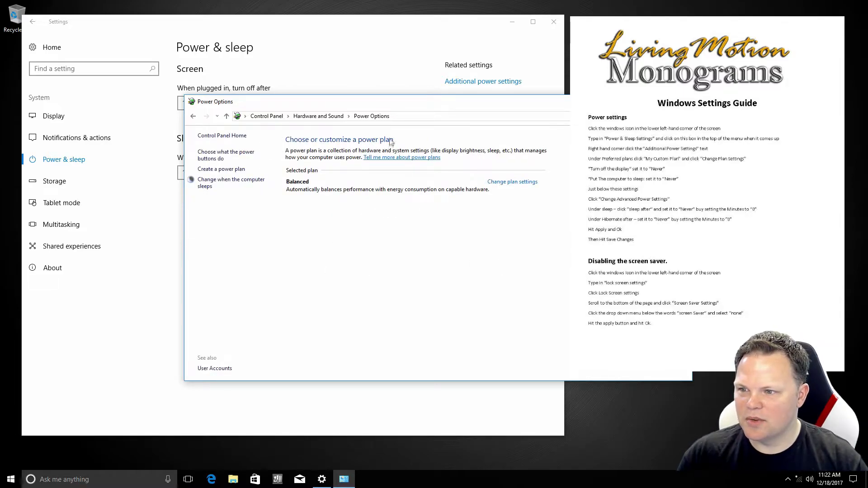
Close Power Options and go to Update & security from the Settings home page
left_click_drag(442, 107, 308, 91)
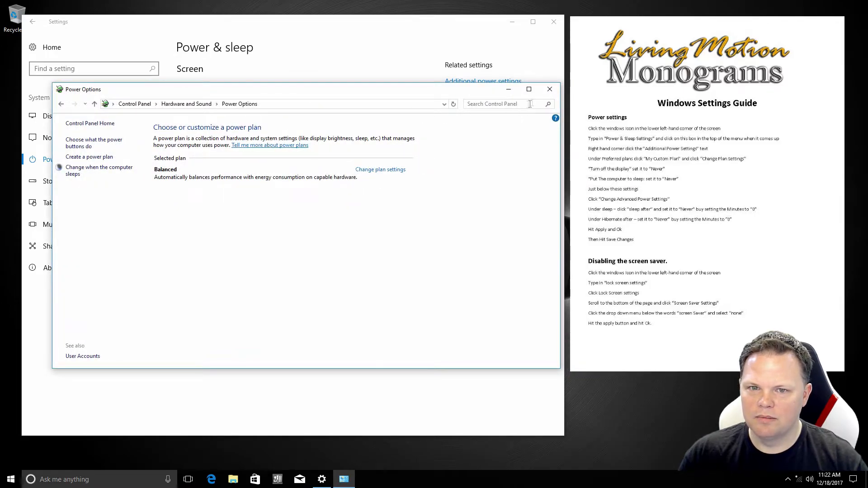
left_click(550, 89)
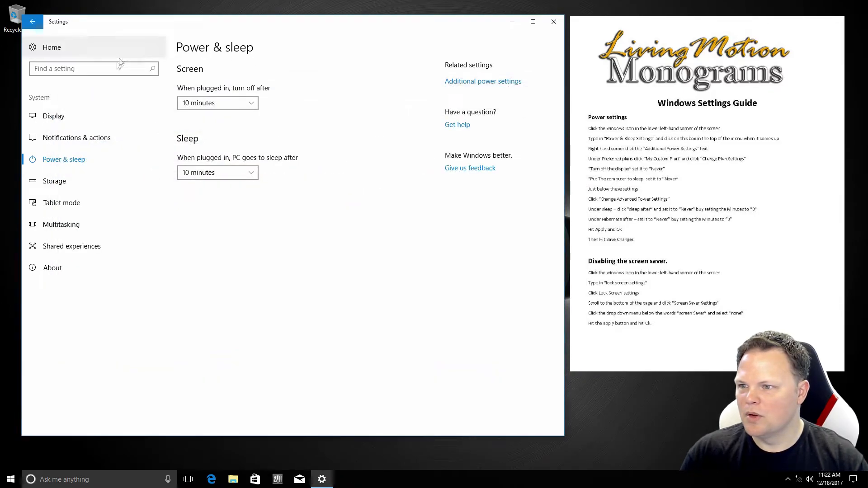
left_click(33, 50)
left_click(114, 310)
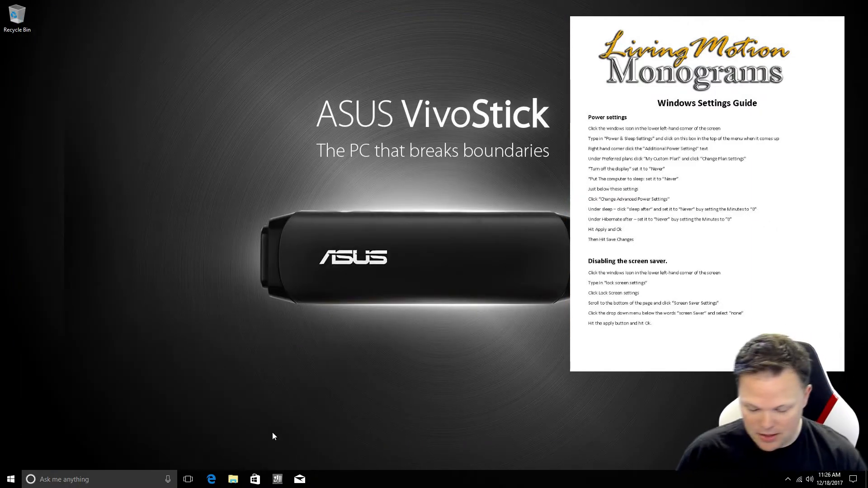
Search 'setting' and reach Screen saver settings via Personalization > Lock screen
key("super")
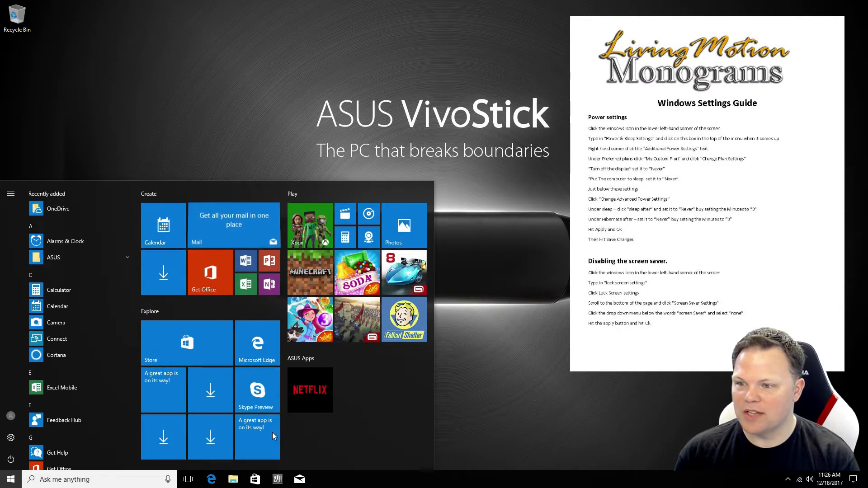
type("setting")
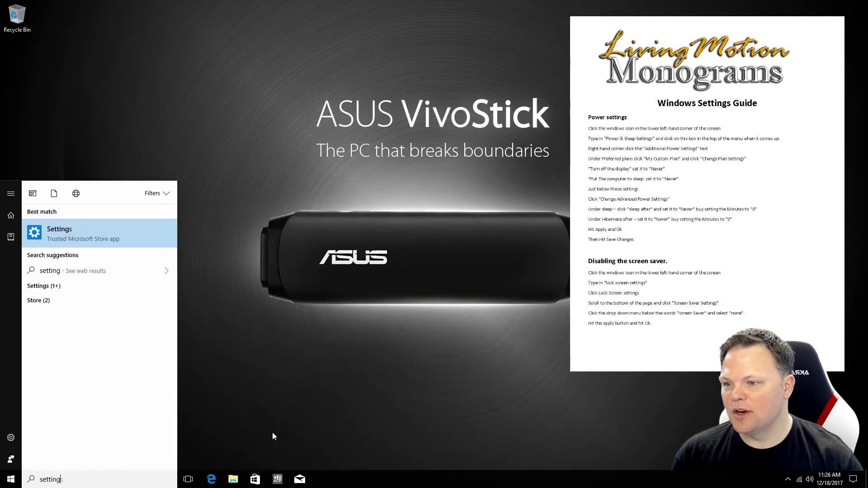
left_click(100, 229)
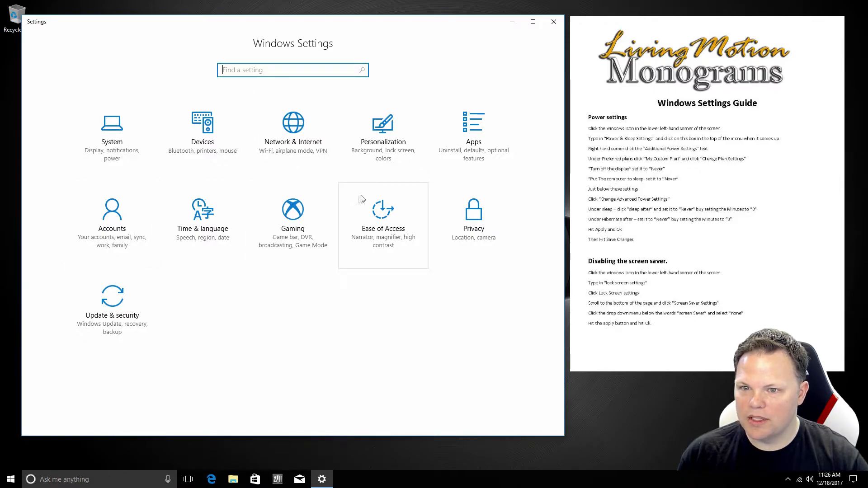
left_click(380, 151)
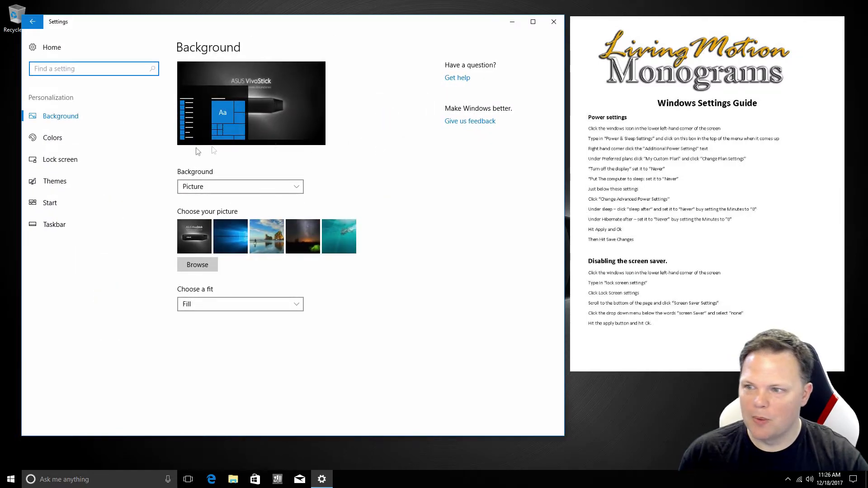
left_click(79, 154)
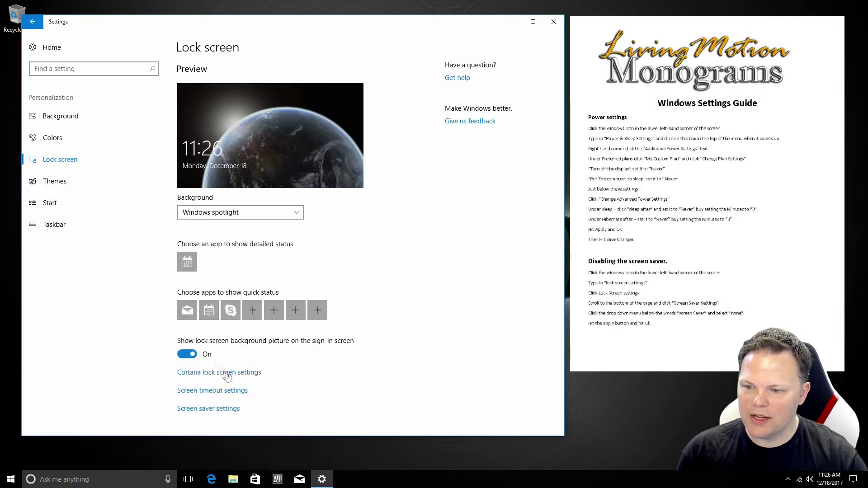
left_click(218, 413)
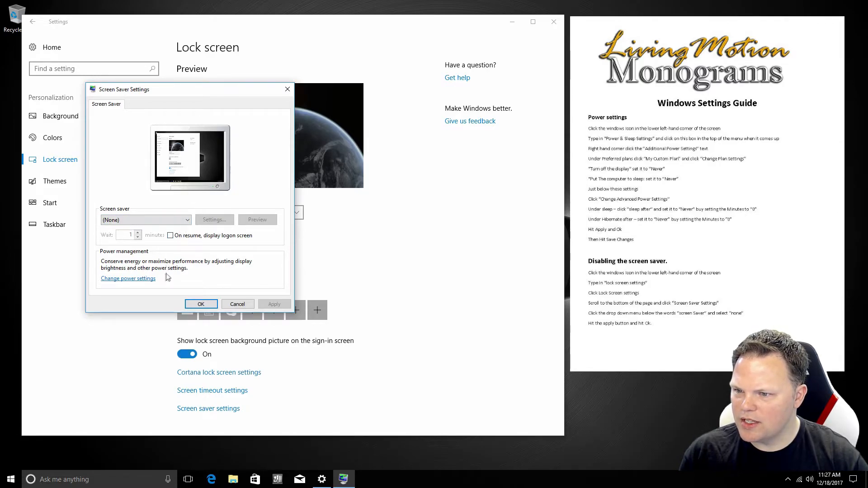
Go from Screen Saver Settings to the Balanced plan's Change plan settings page
left_click(148, 279)
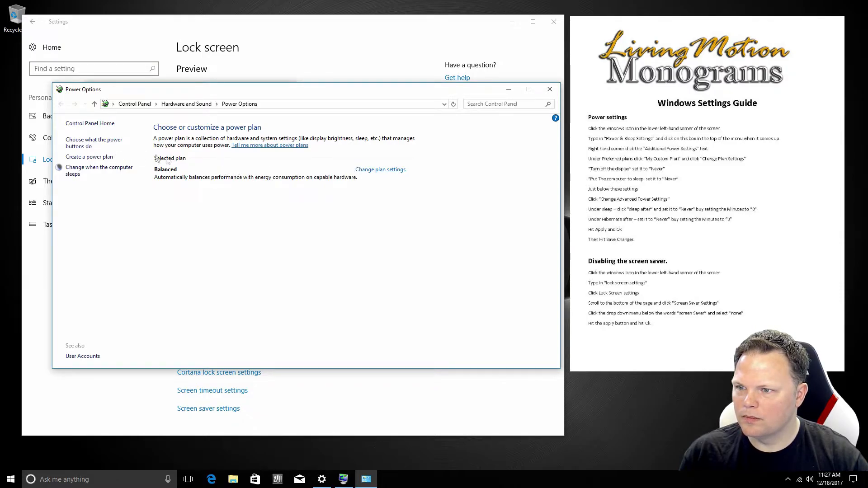
left_click(393, 170)
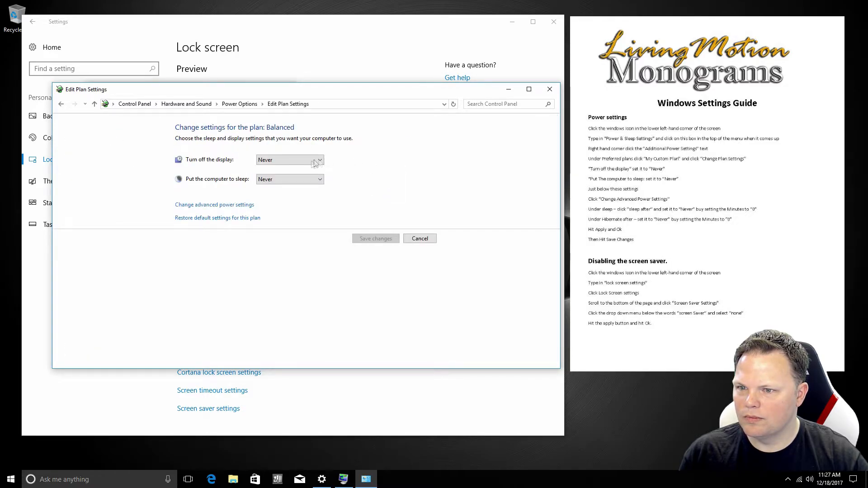
Inspect the Intel Dynamic Platform and Thermal Framework Power Limit, Acoustics Limit and Low Power Mode values
left_click(224, 207)
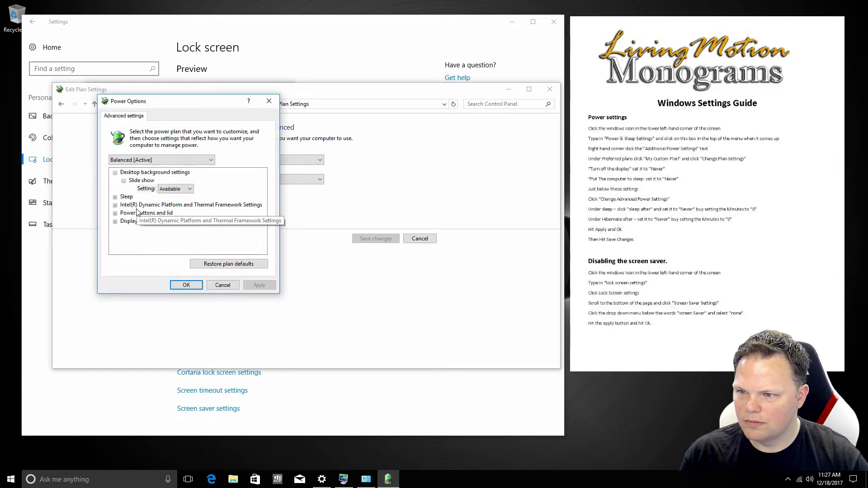
left_click(117, 206)
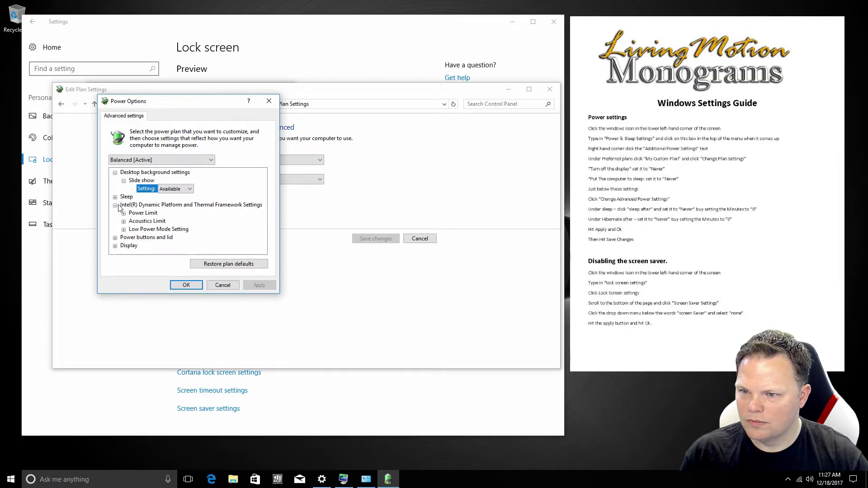
left_click(125, 213)
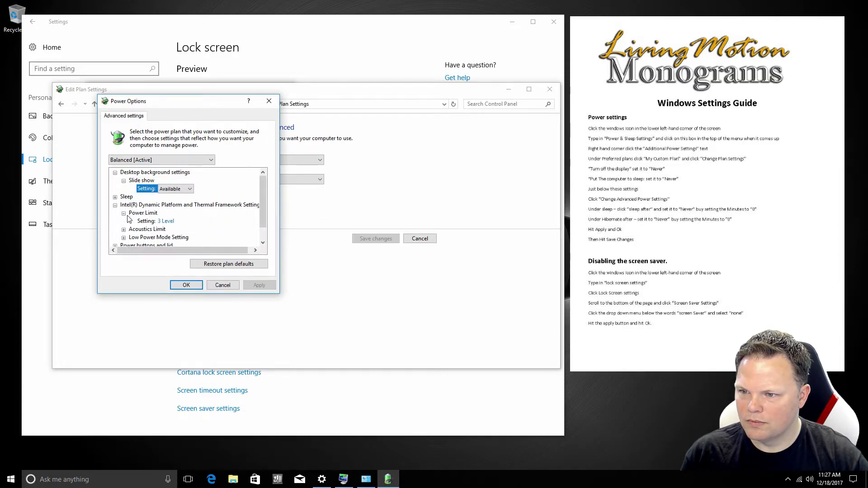
left_click(124, 230)
scroll(125, 236, "down", 1)
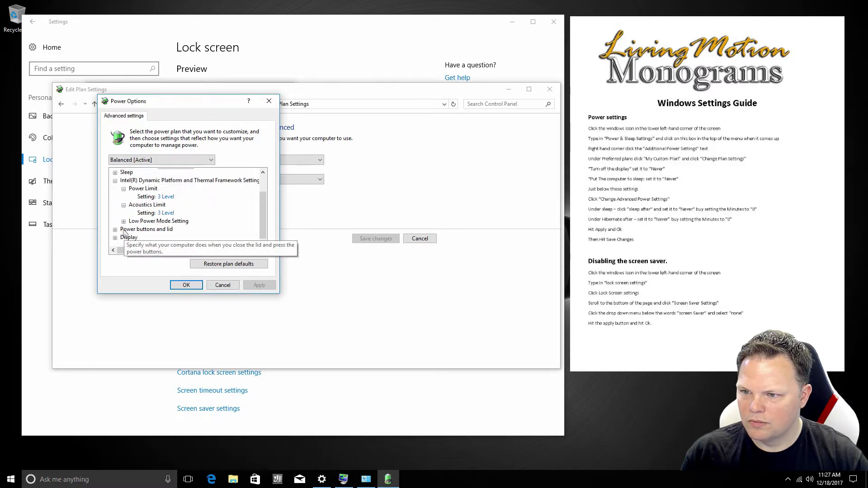
left_click(124, 222)
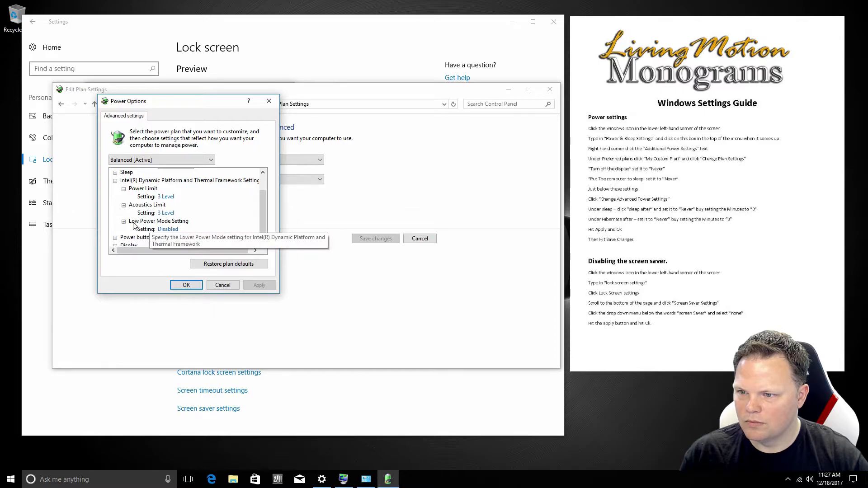
left_click(124, 221)
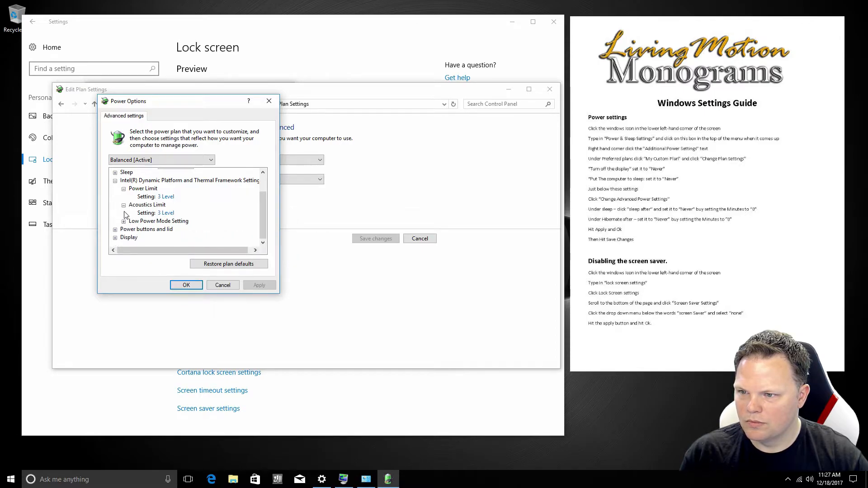
left_click(115, 181)
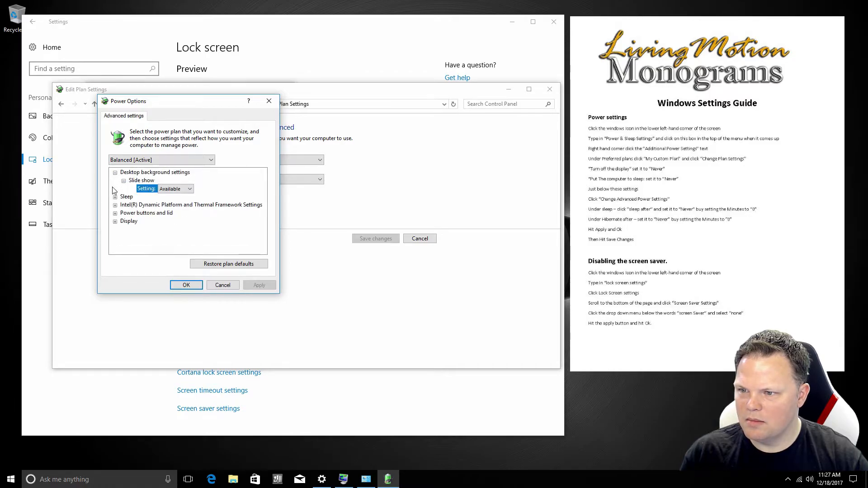
Verify Sleep after and display-off are Never, adaptive brightness Off, and return to the plan list
left_click(115, 197)
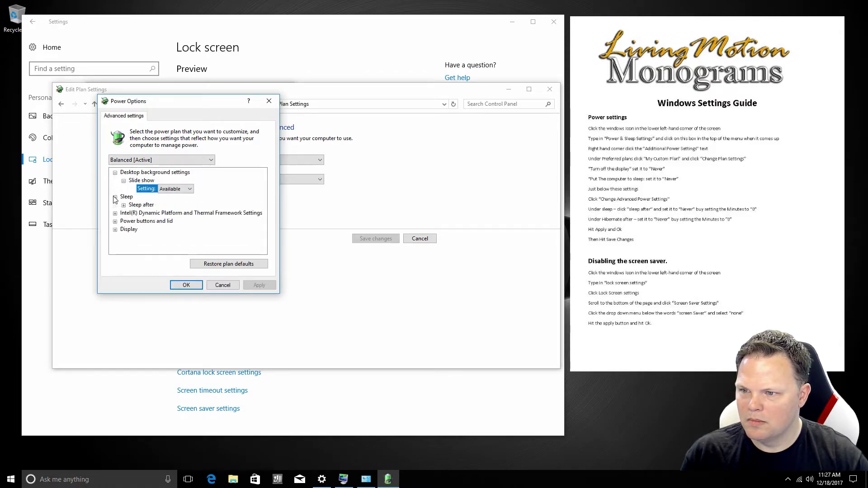
left_click(124, 205)
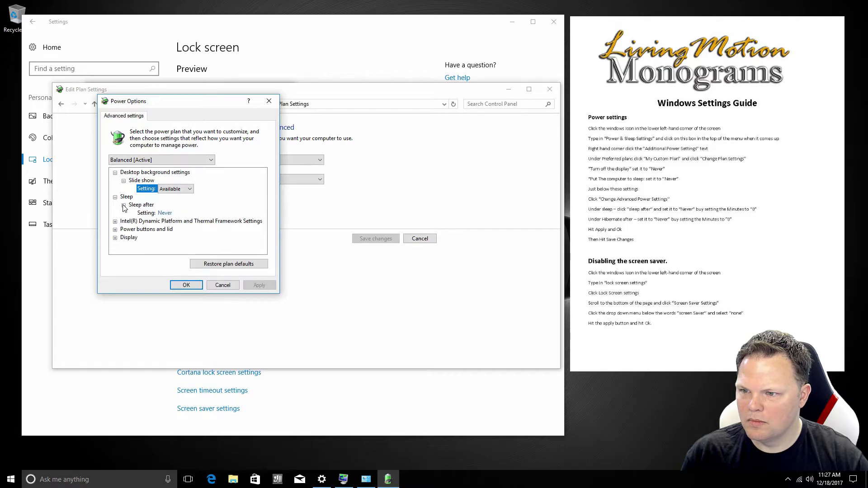
left_click(116, 238)
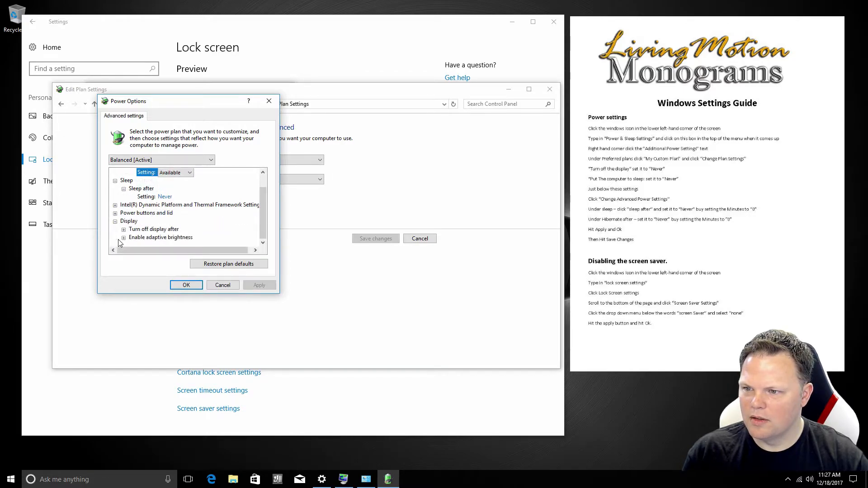
left_click(124, 238)
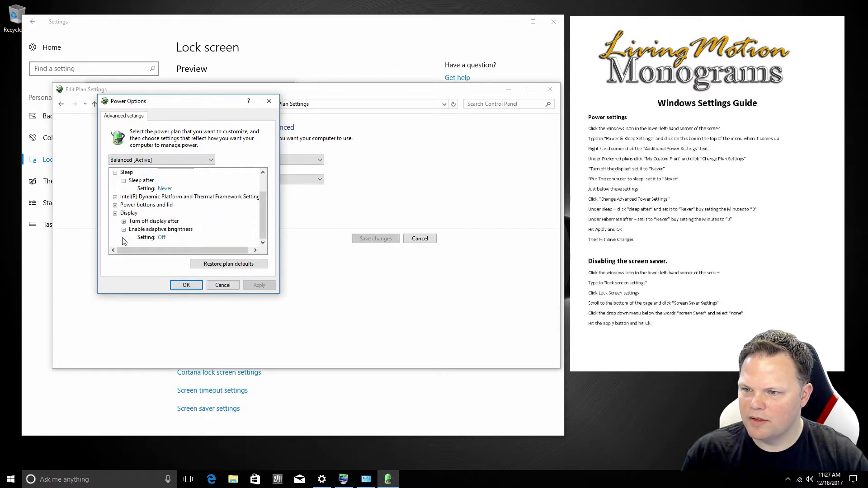
left_click(124, 222)
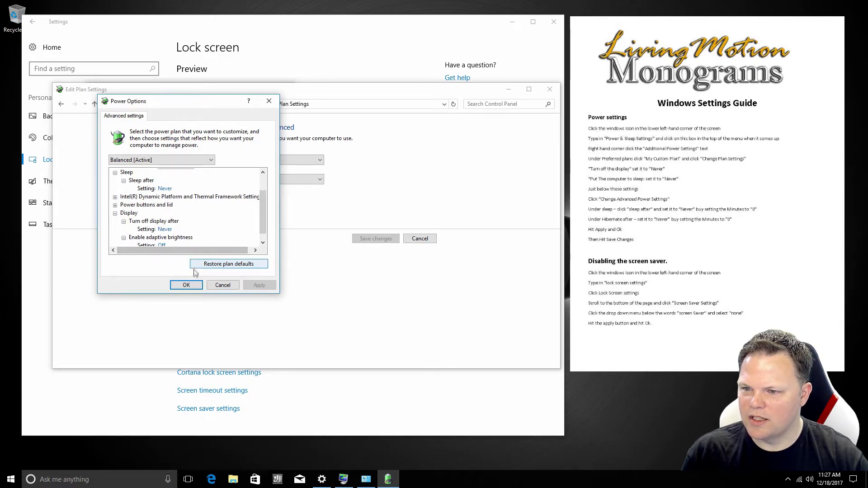
left_click(188, 285)
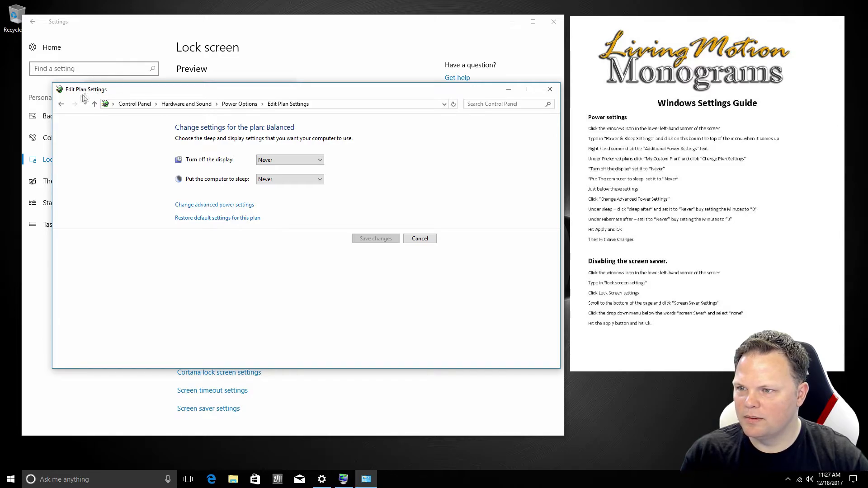
left_click(61, 105)
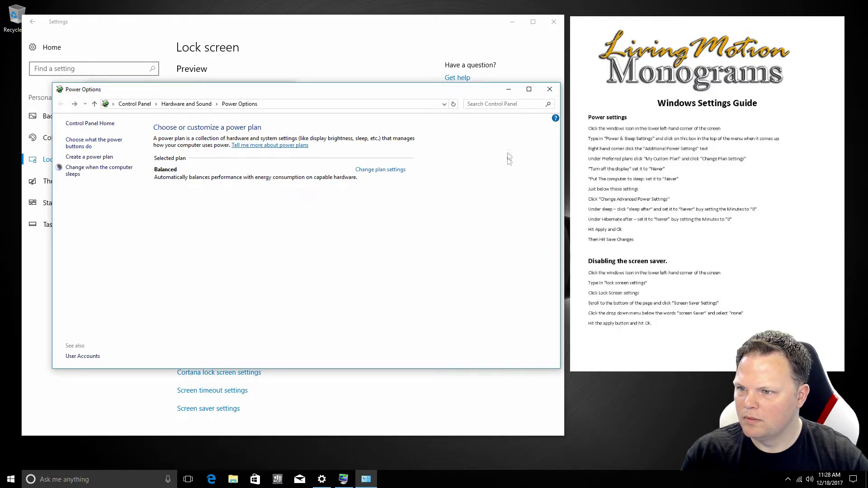
Close Power Options, keep screen saver at (None) with OK, and close Settings
left_click(544, 91)
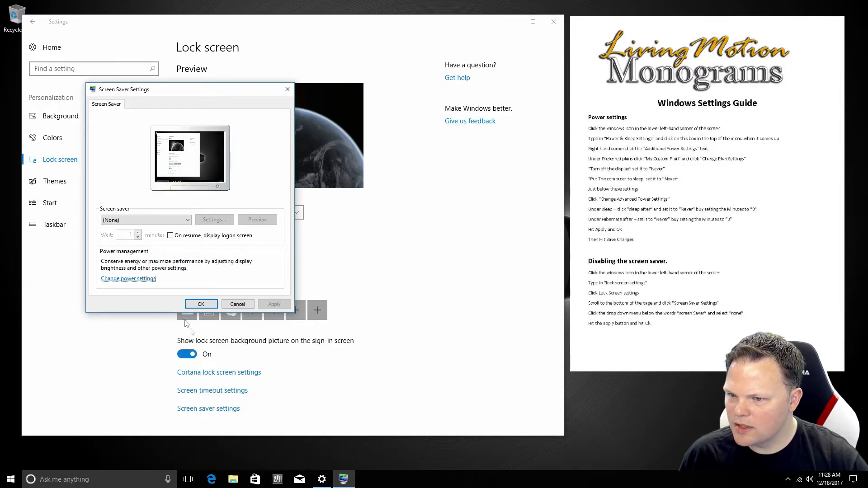
left_click(200, 305)
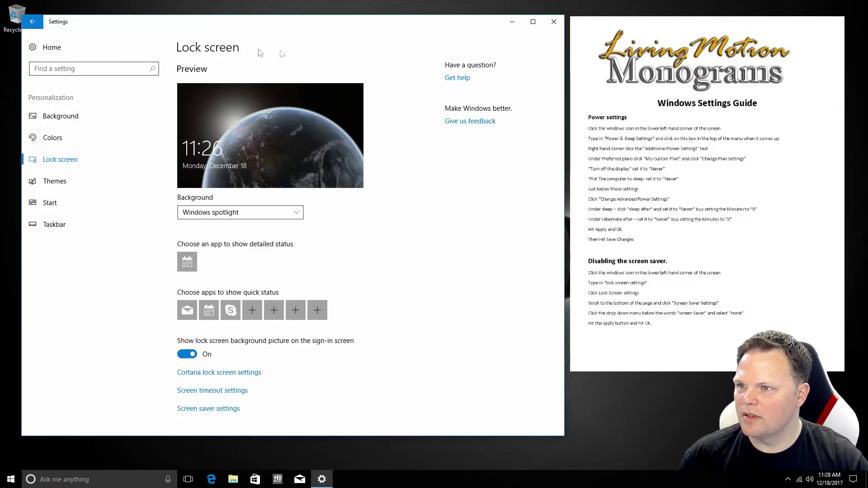
left_click(554, 21)
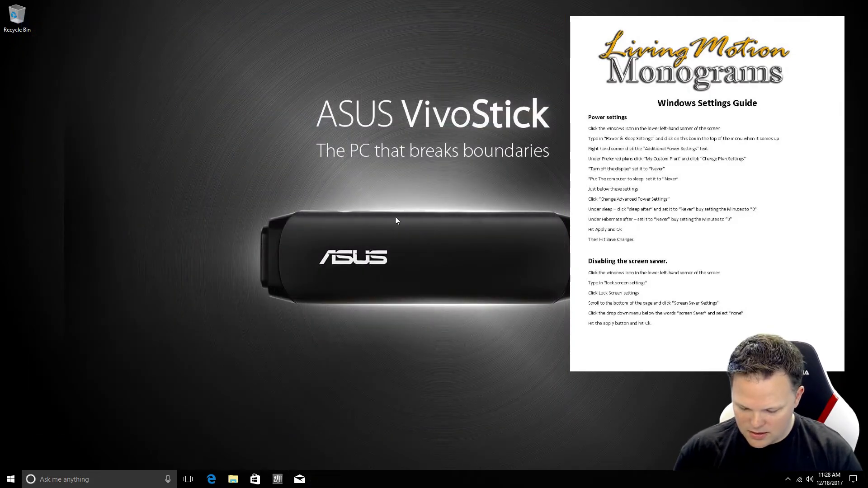
key("super")
type("updatye")
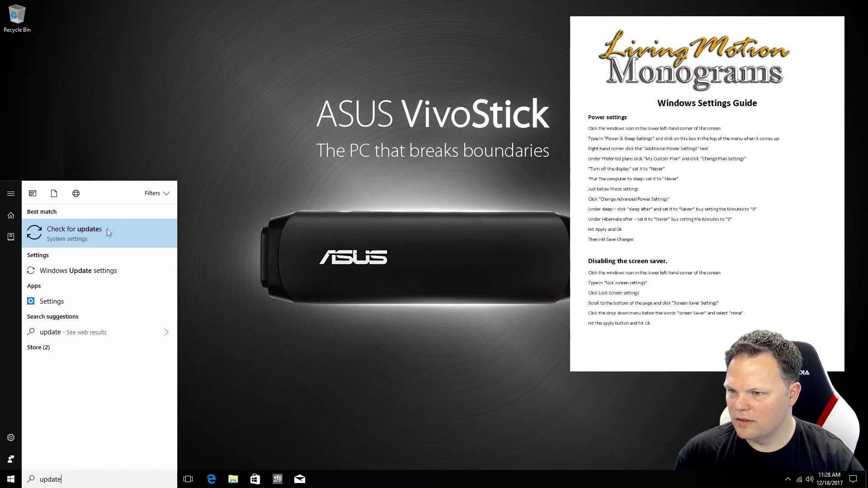
left_click(107, 232)
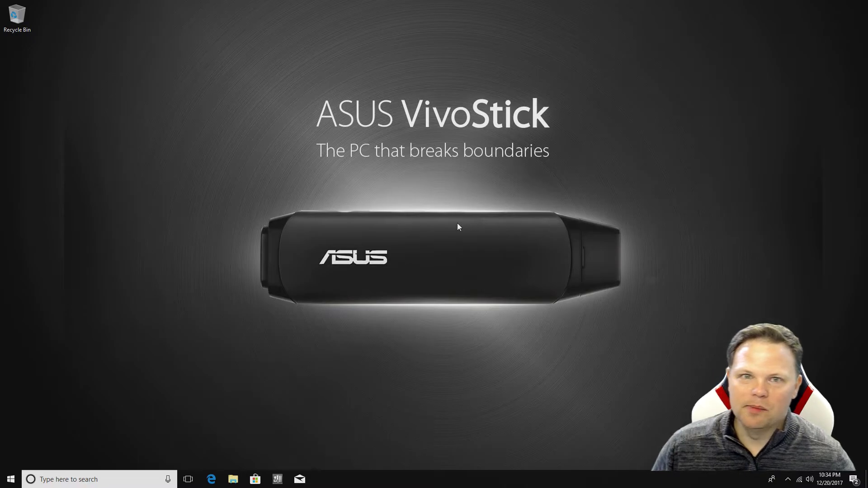
left_click(234, 481)
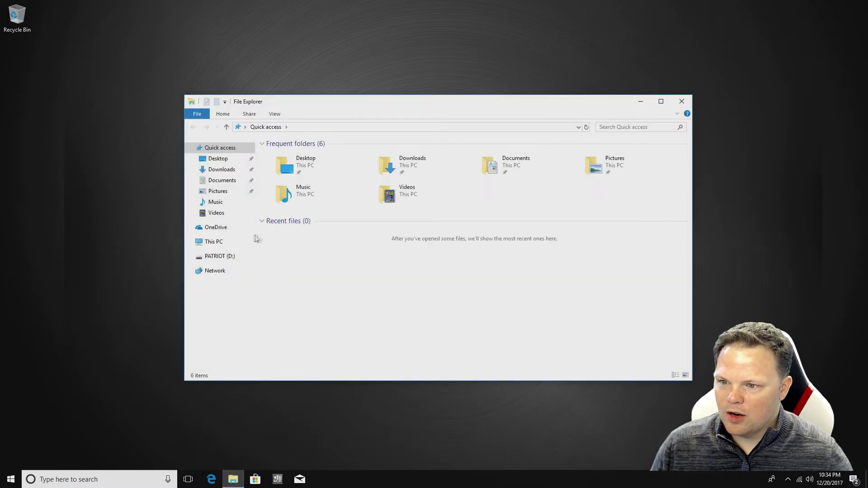
left_click(224, 242)
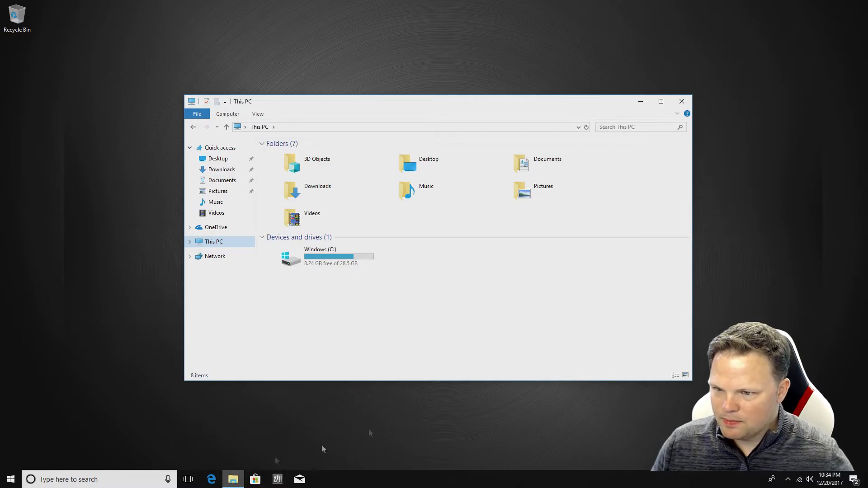
left_click(682, 101)
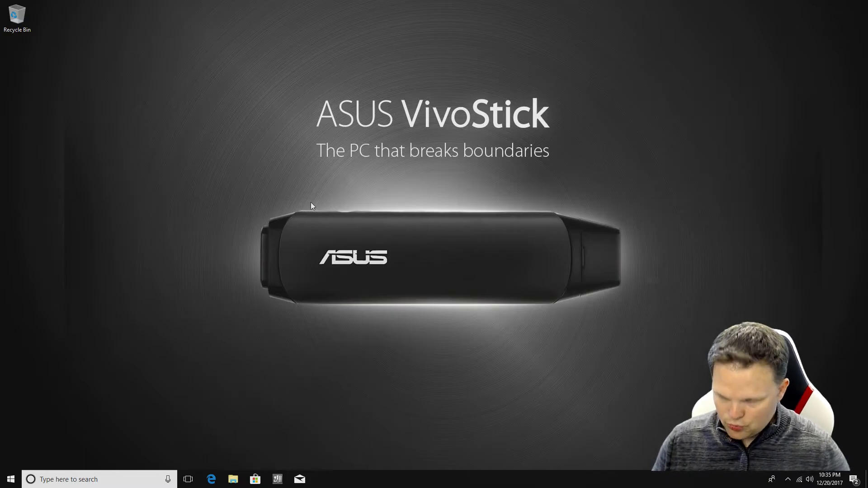
Search 'program' from Start and open Add or remove programs
key("super")
type("p")
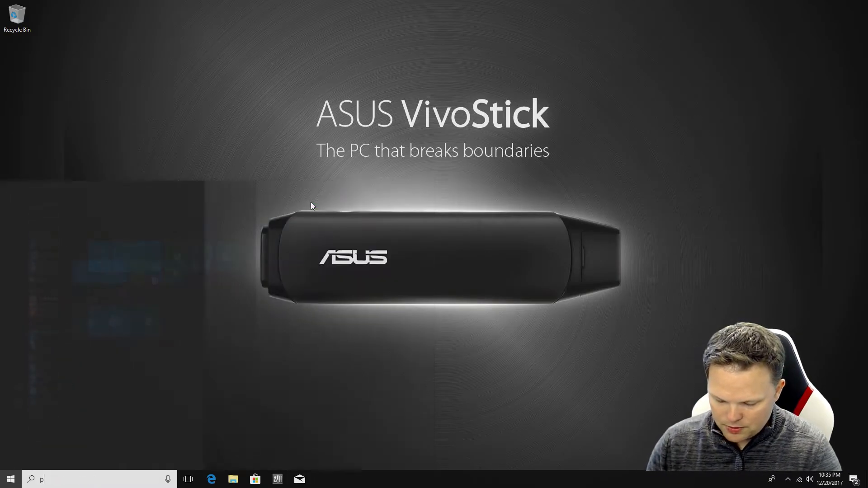
type("rogram")
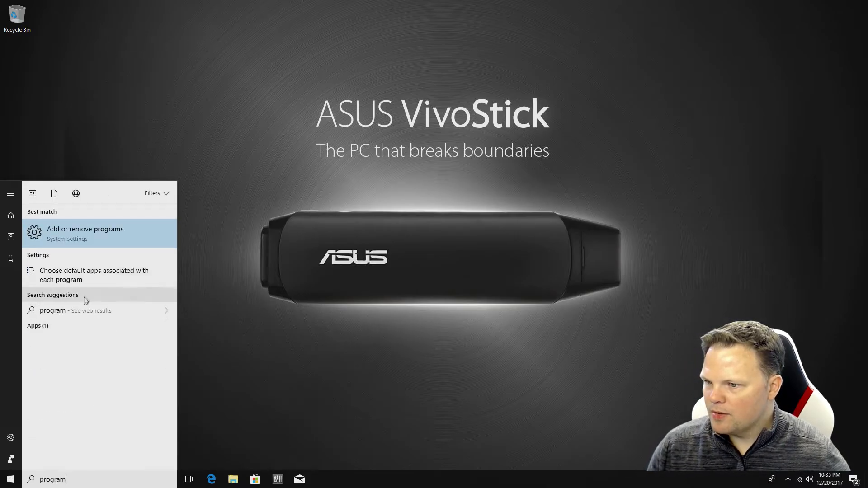
left_click(91, 247)
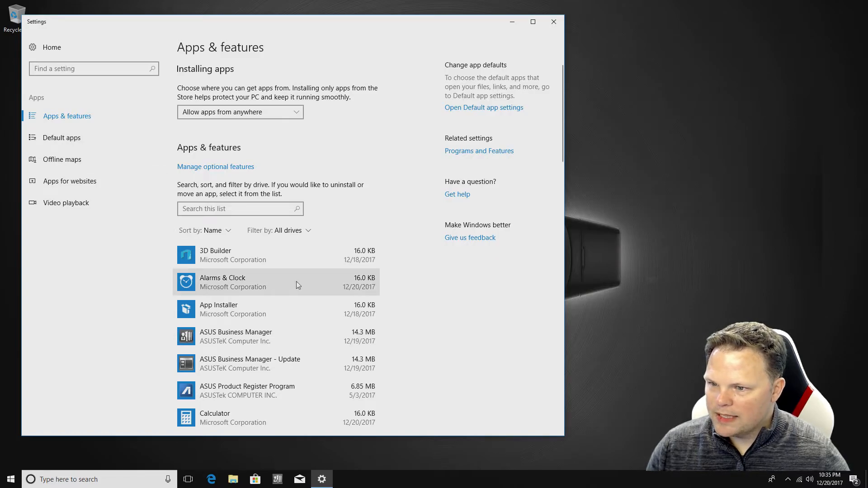
Uninstall ASUS Business Manager, approving the uninstaller's changes
scroll(309, 283, "down", 3)
scroll(310, 285, "down", 2)
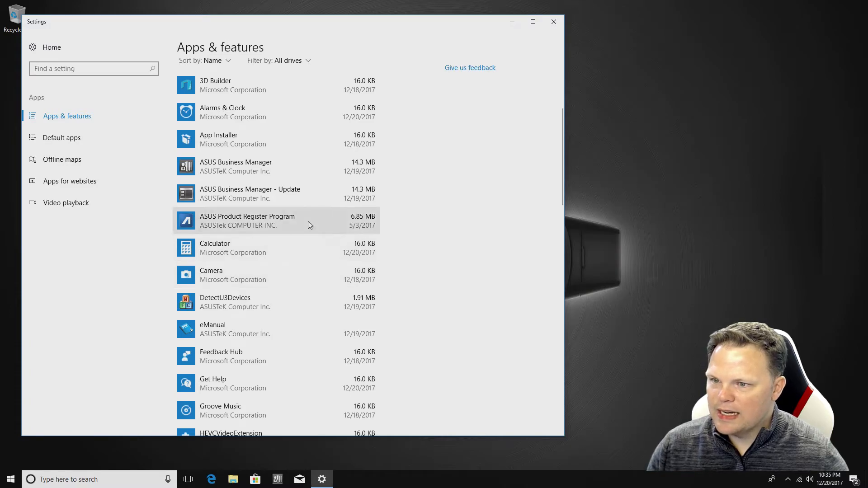
left_click(324, 194)
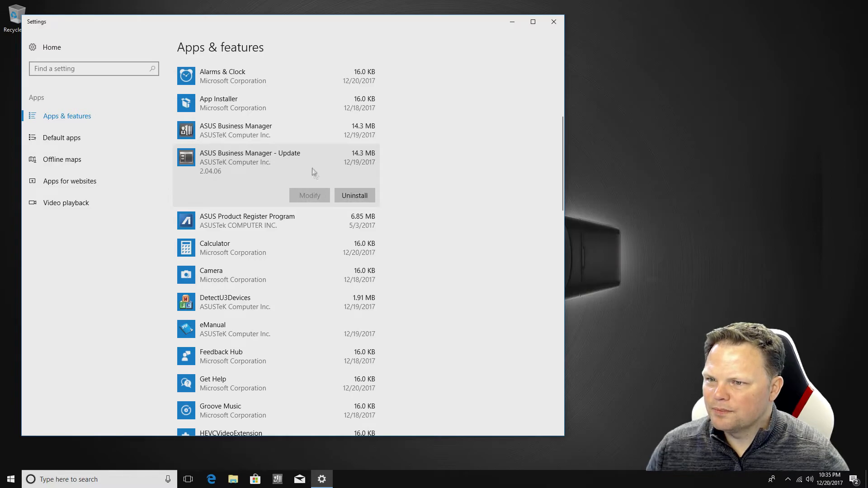
left_click(308, 135)
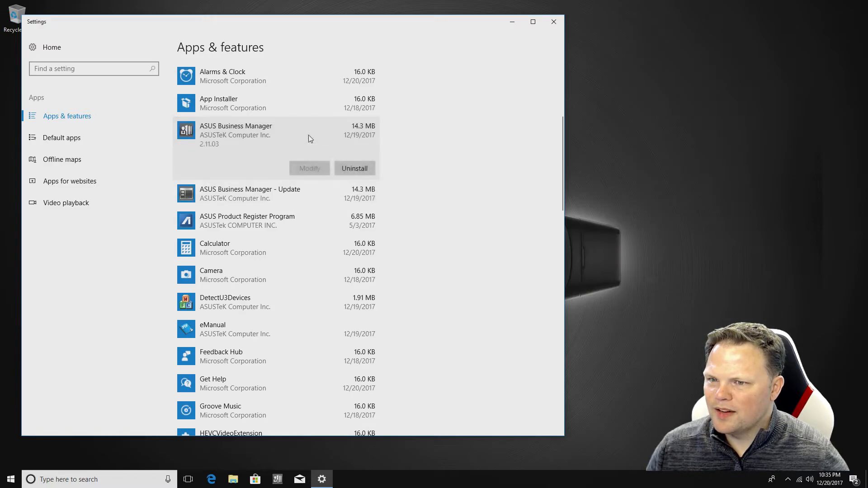
left_click(363, 166)
left_click(400, 149)
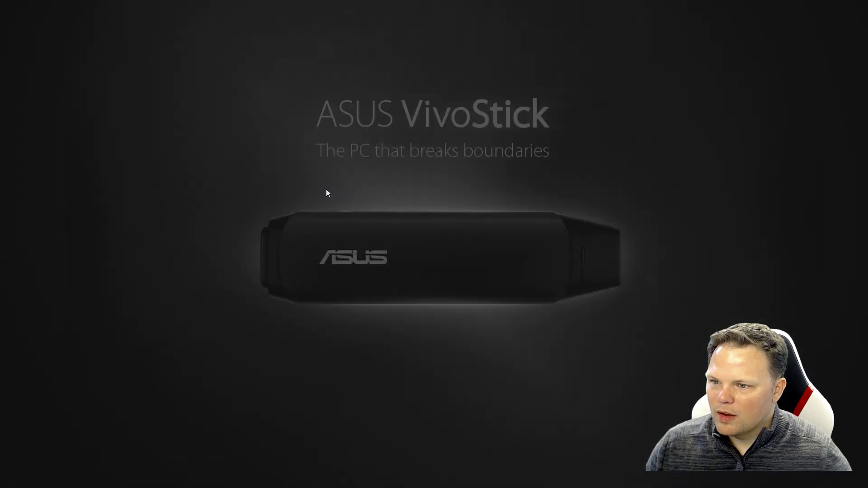
left_click(419, 305)
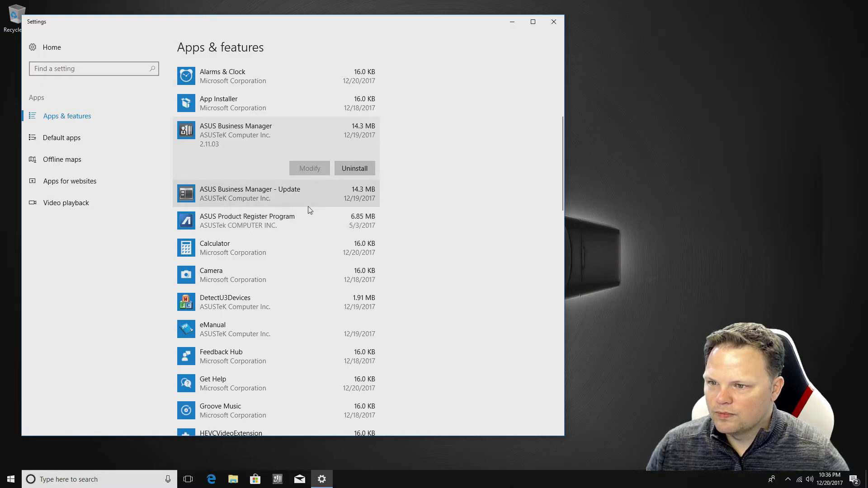
Uninstall ASUS Product Register Program and approve its removal
left_click(302, 214)
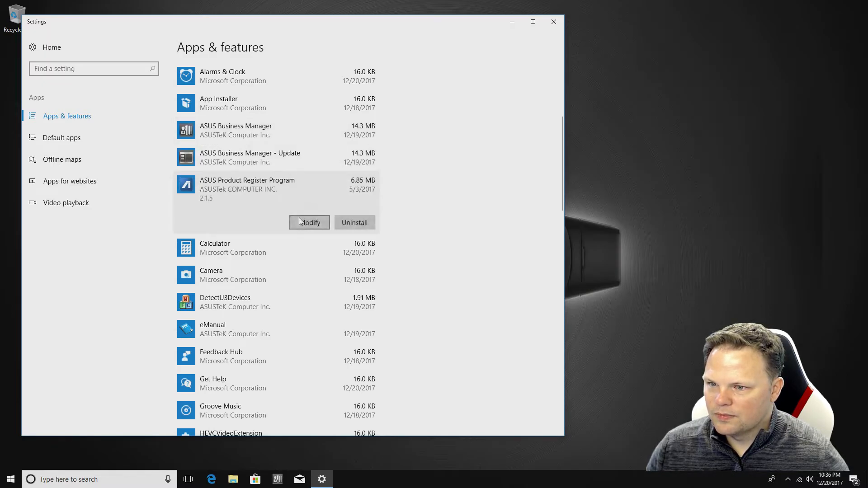
left_click(344, 226)
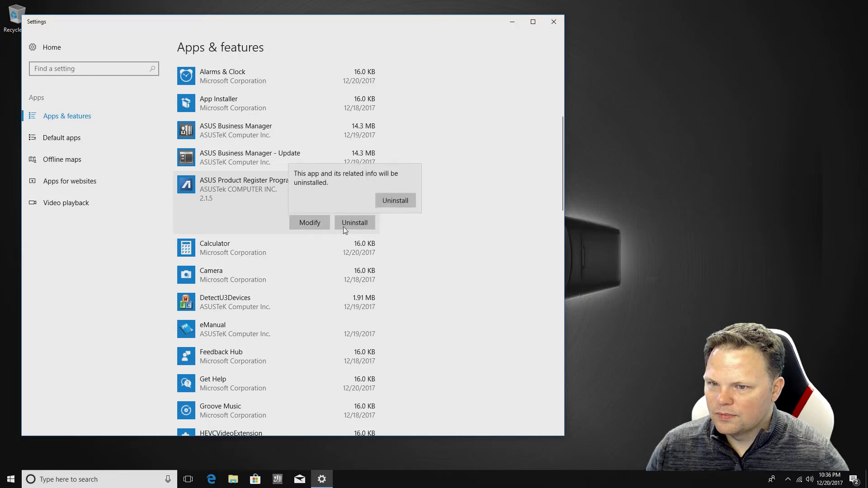
left_click(383, 205)
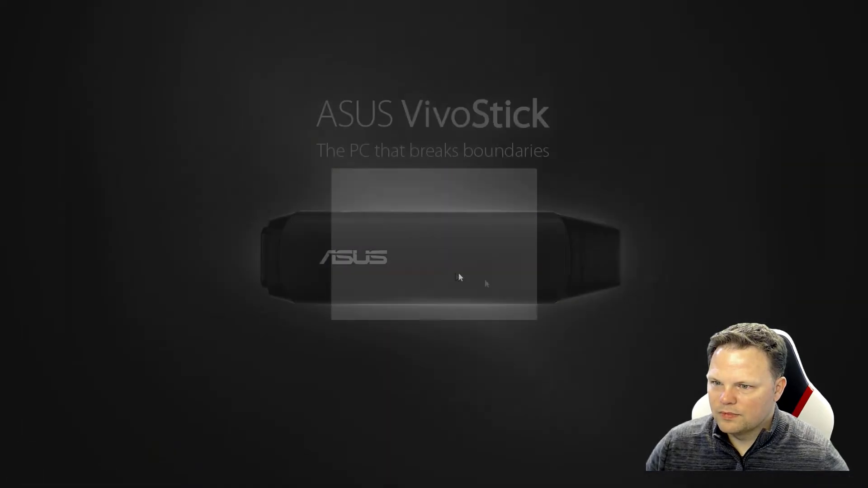
left_click(388, 302)
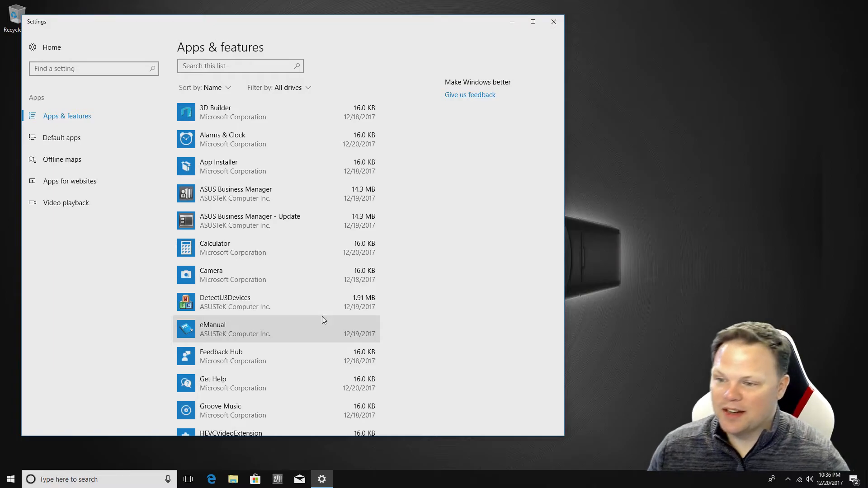
Scroll through the installed apps list and view the Mail and Calendar options
scroll(323, 319, "down", 3)
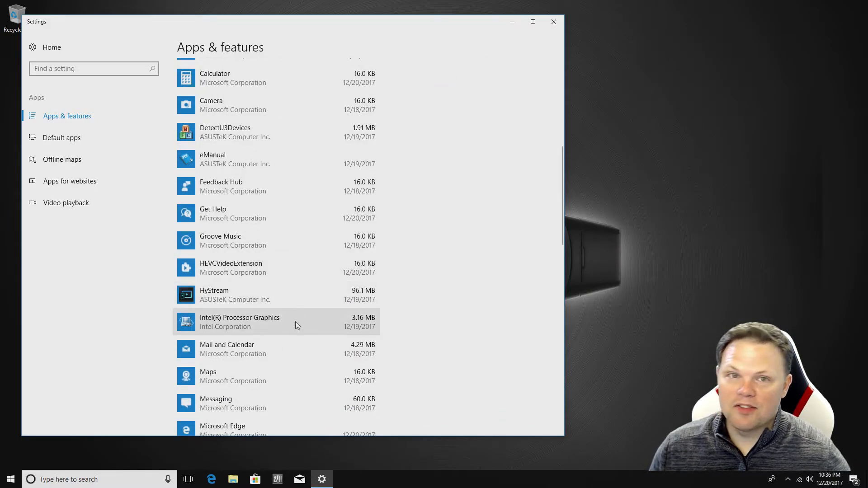
scroll(295, 322, "down", 2)
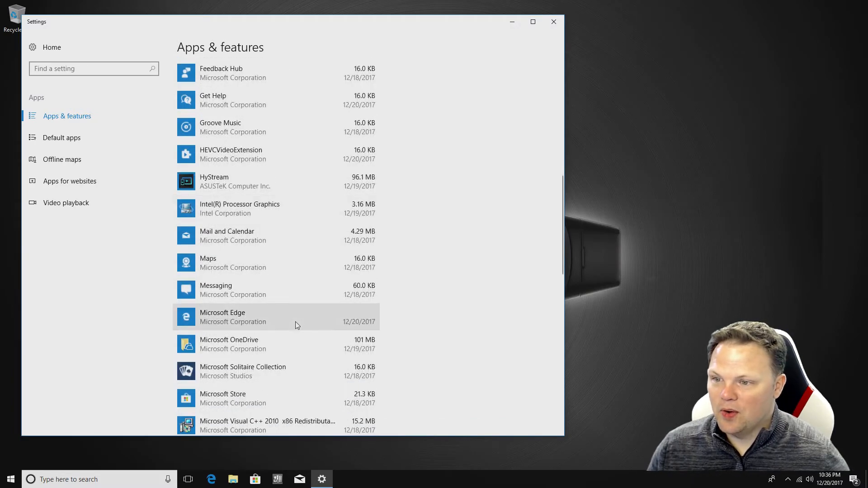
scroll(291, 252, "down", 1)
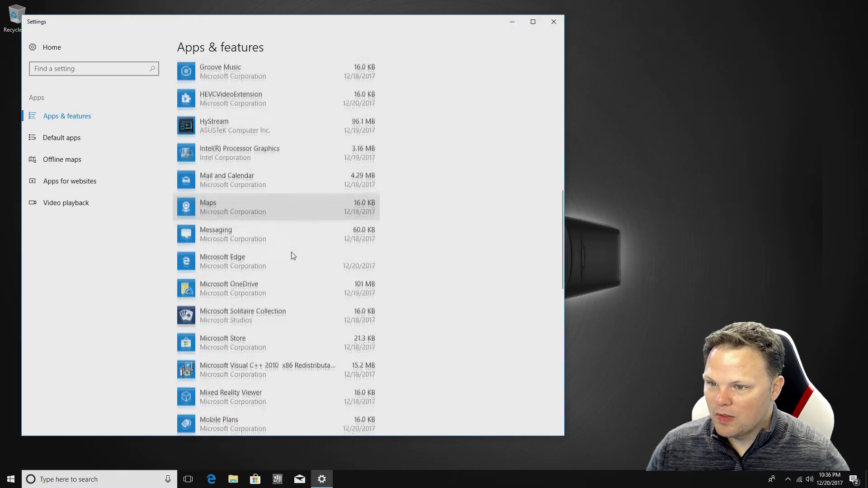
left_click(305, 189)
scroll(308, 254, "down", 1)
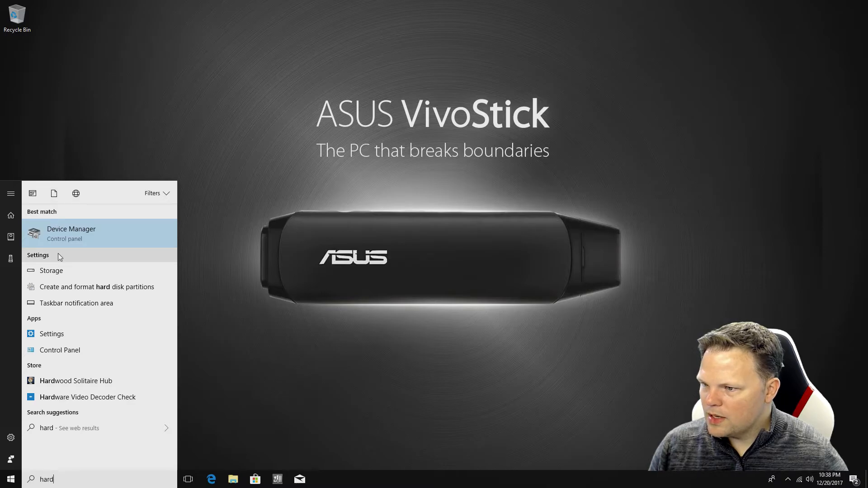
Review Storage (8.38 GB free of 29.1 GB) and Storage Spaces, then close both windows
left_click(51, 271)
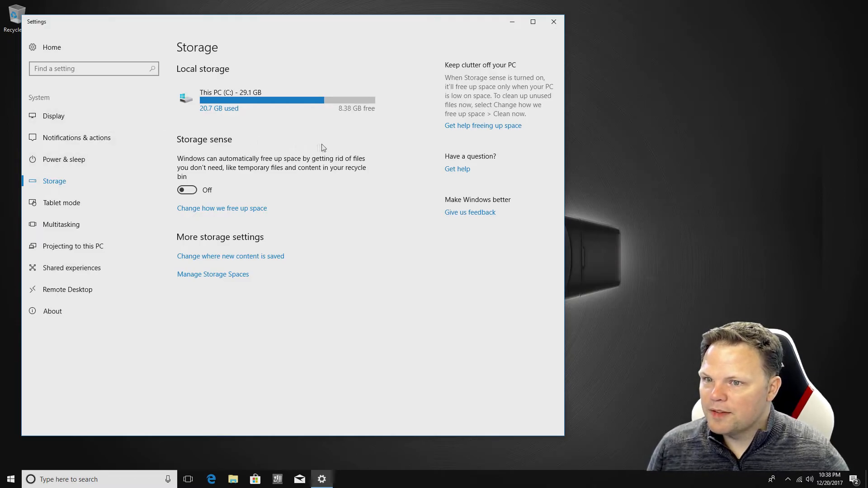
left_click(223, 274)
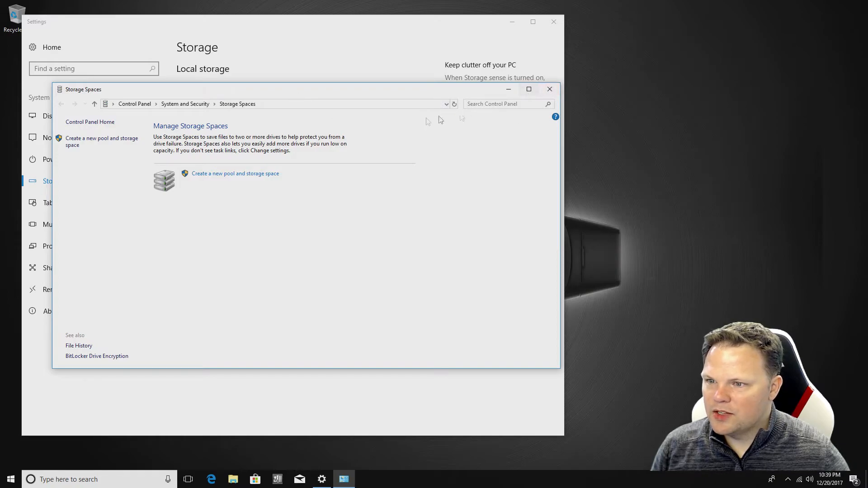
left_click(552, 89)
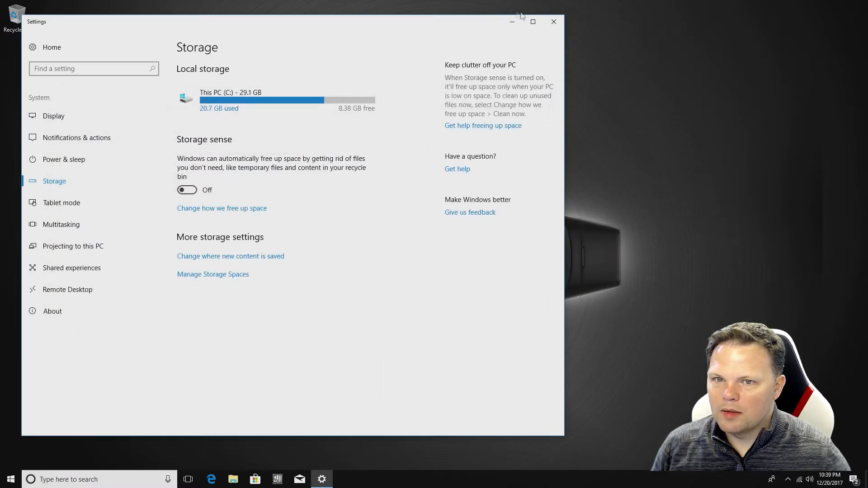
left_click(554, 21)
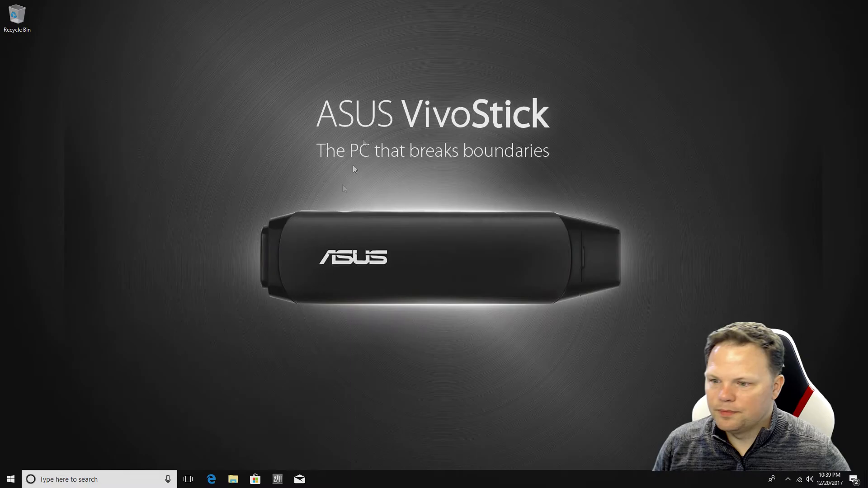
Launch Disk Cleanup from the Windows (C:) drive's Properties in File Explorer
double_click(235, 480)
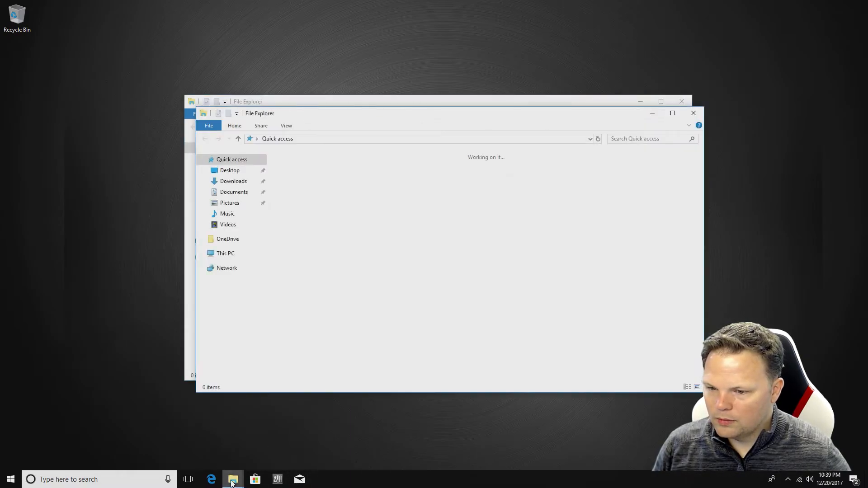
left_click(235, 256)
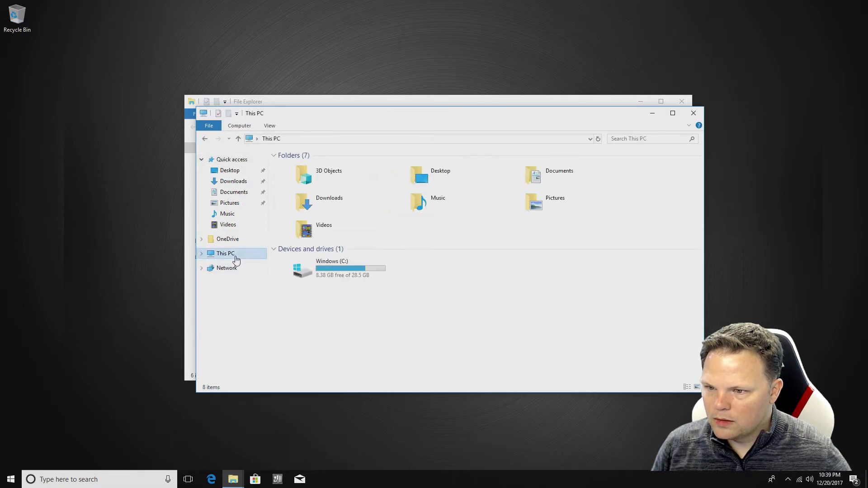
right_click(292, 266)
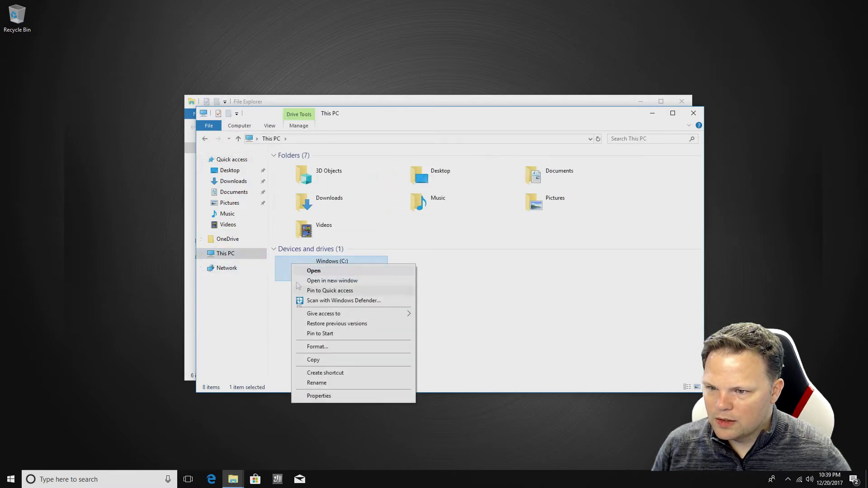
left_click(324, 396)
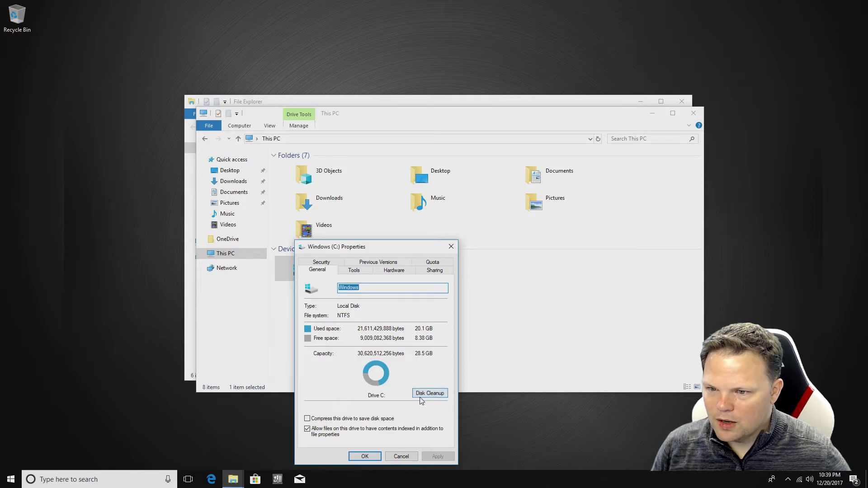
left_click(424, 395)
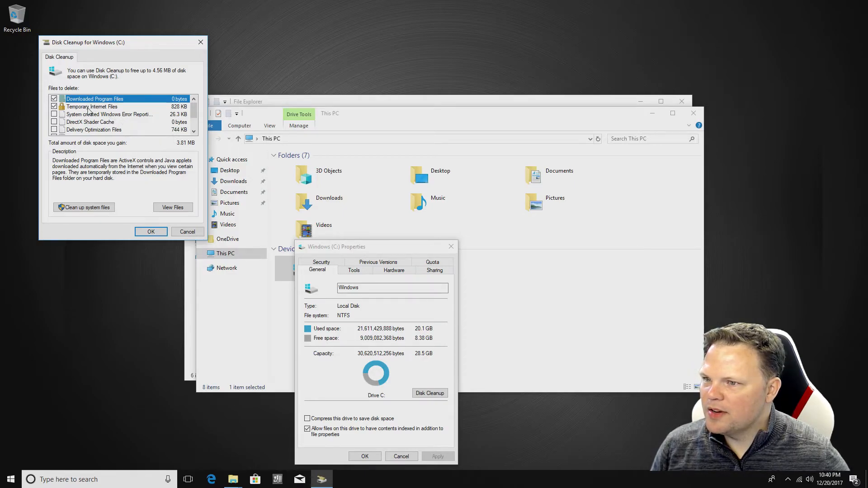
Rescan Disk Cleanup to include system files, raising the reclaimable space to 5.91 GB
scroll(88, 110, "down", 1)
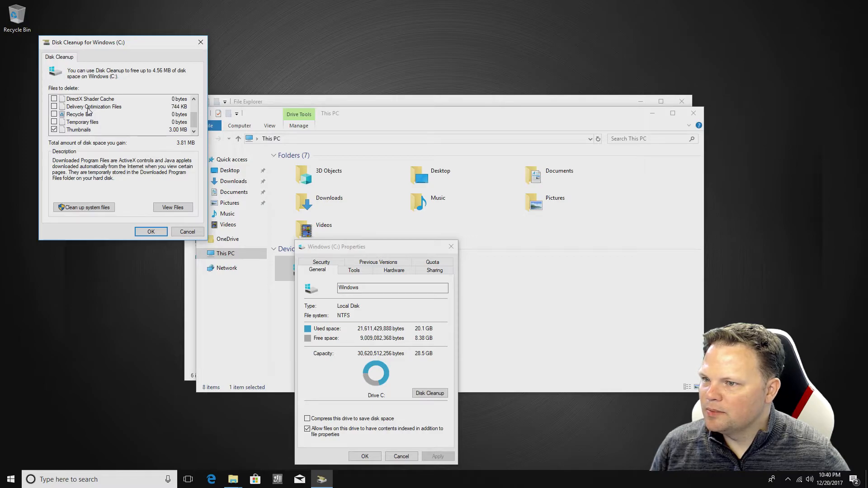
scroll(88, 110, "up", 1)
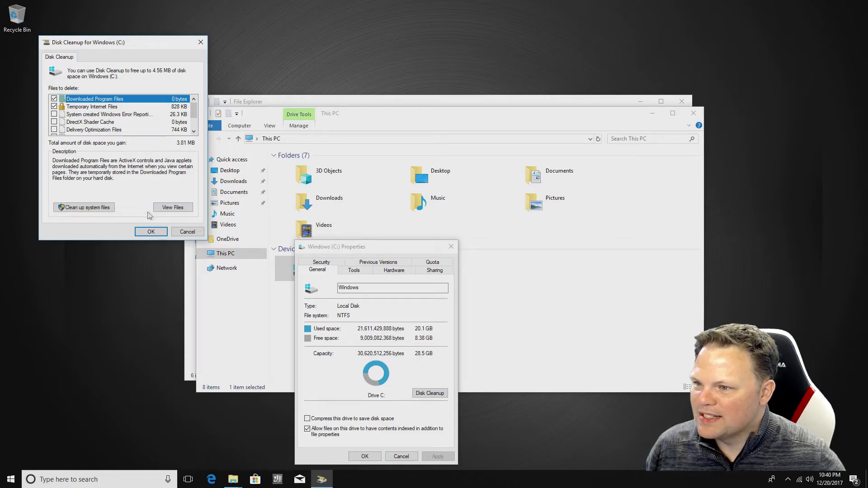
left_click(95, 208)
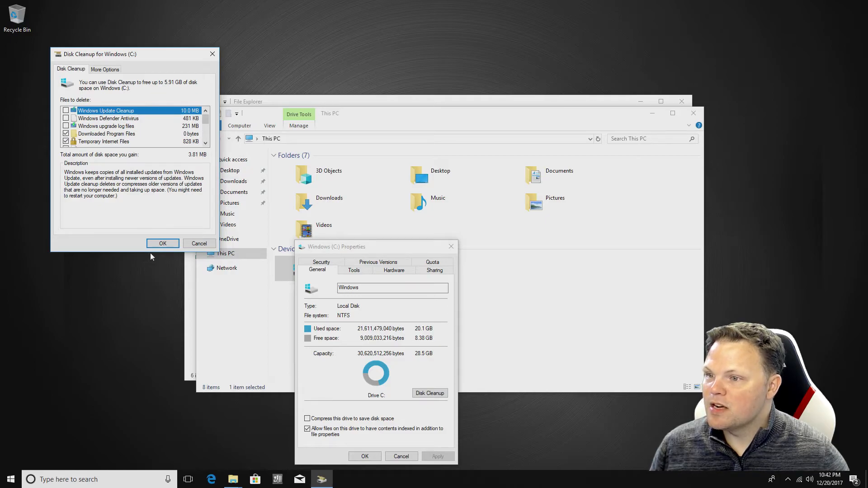
Include Previous Windows installation(s) and delete the selected files, confirming both warnings
scroll(134, 128, "down", 3)
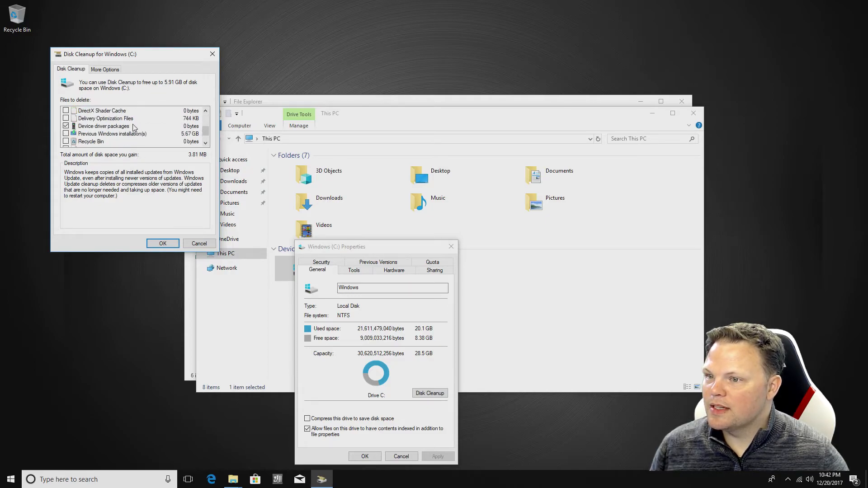
scroll(128, 133, "down", 1)
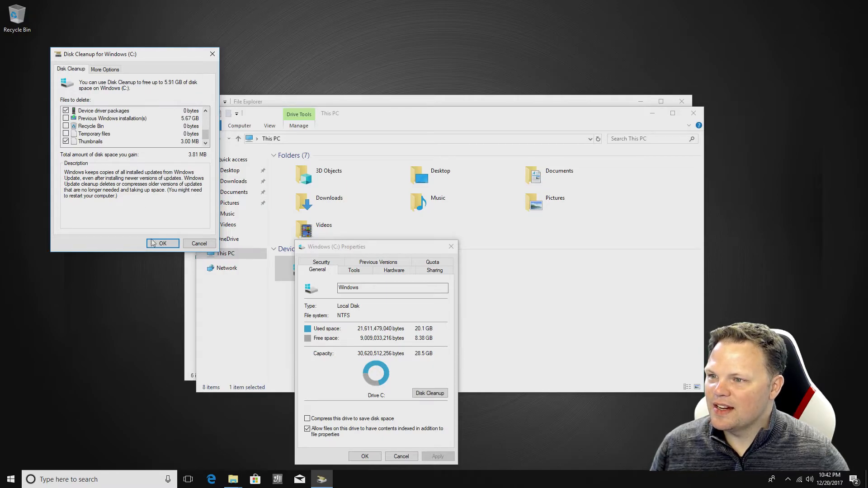
left_click(66, 118)
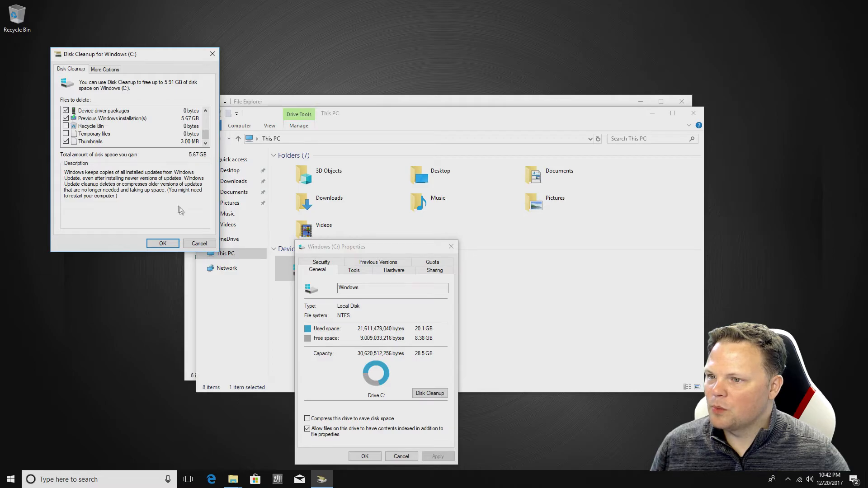
left_click(158, 245)
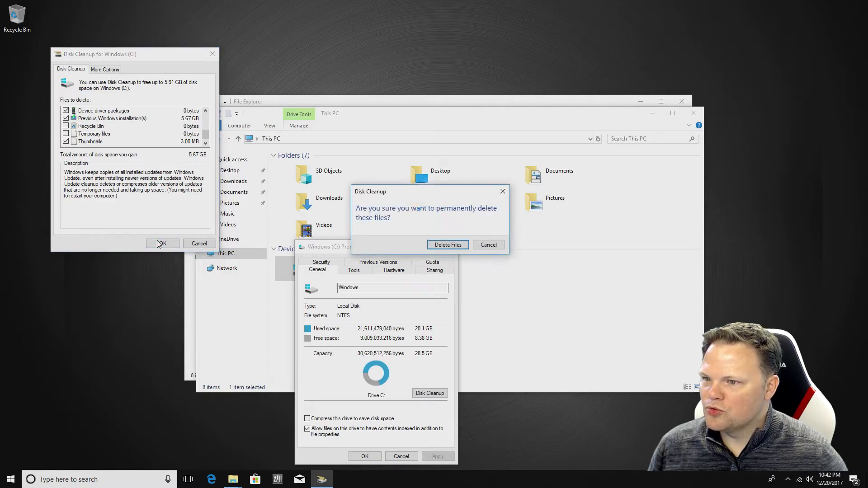
left_click(431, 246)
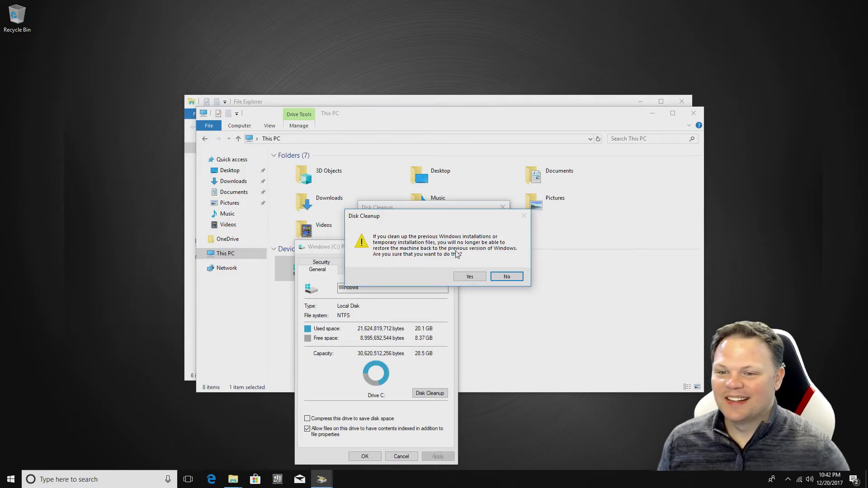
left_click(469, 277)
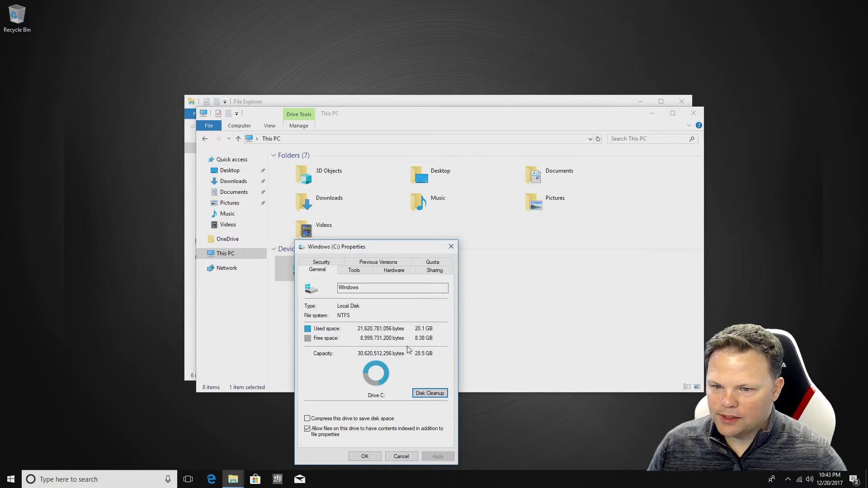
Close the Windows (C:) Properties, reopen them to check free space, then close them again
left_click(365, 457)
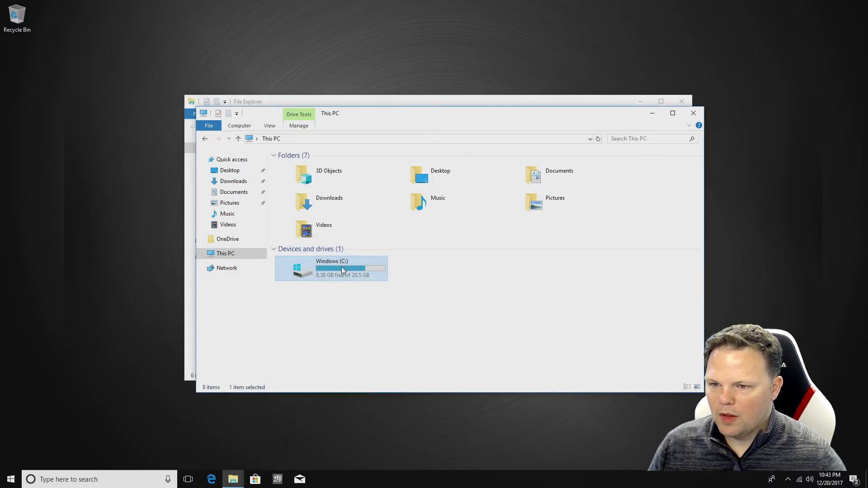
right_click(342, 270)
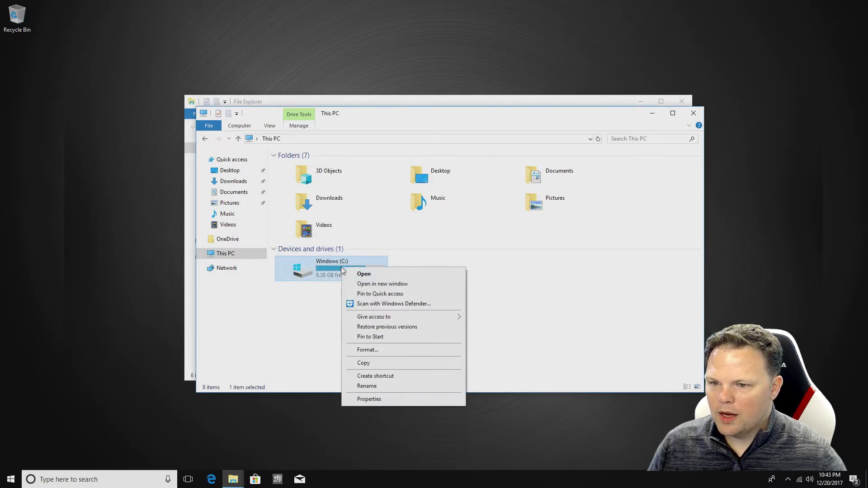
left_click(368, 399)
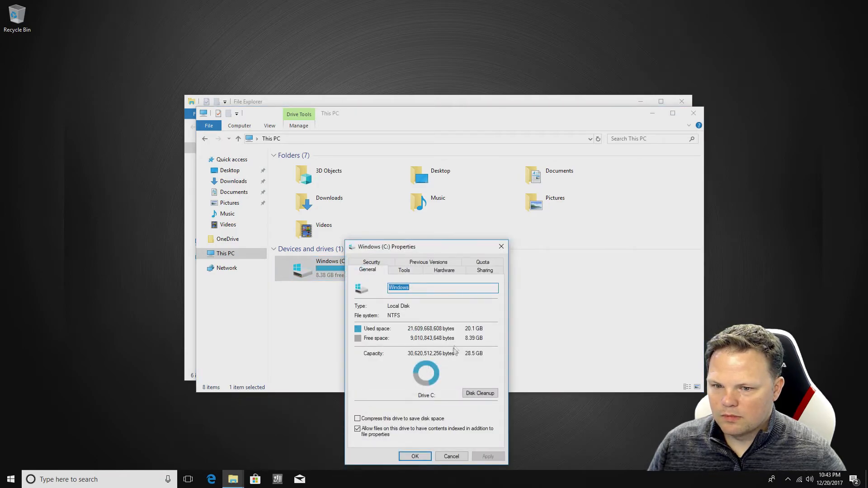
left_click(501, 246)
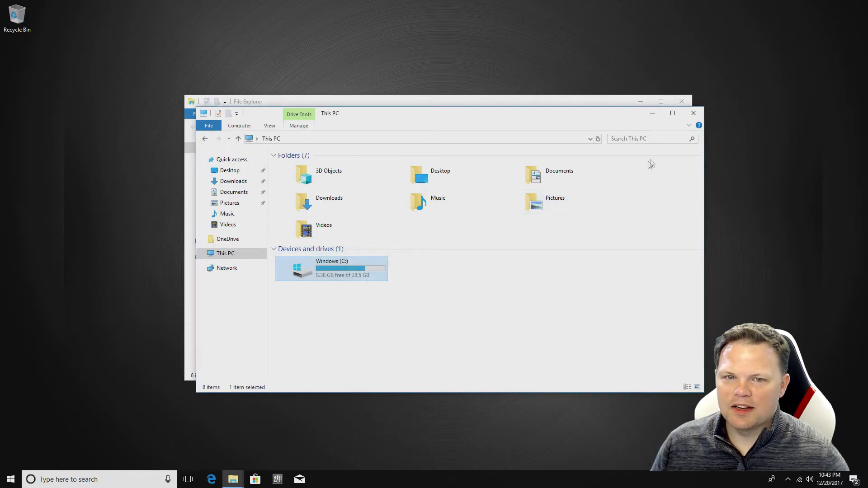
Close both File Explorer windows and start a fresh one from the taskbar
left_click(694, 113)
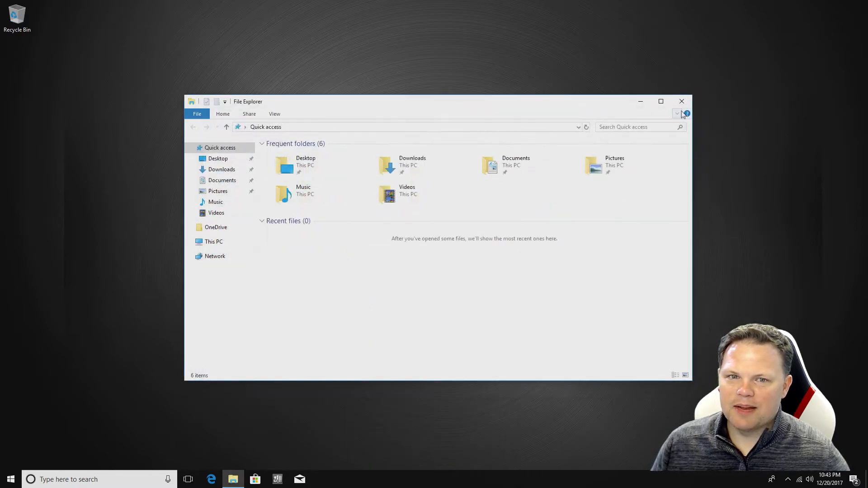
left_click(682, 101)
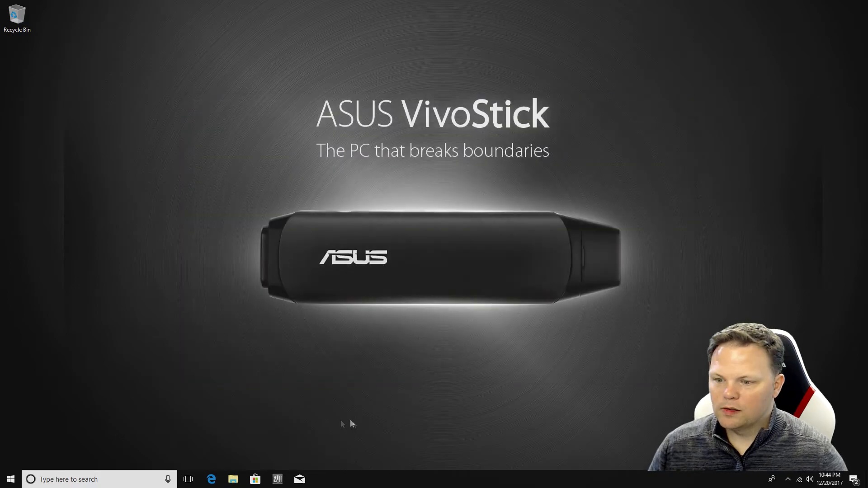
left_click(243, 483)
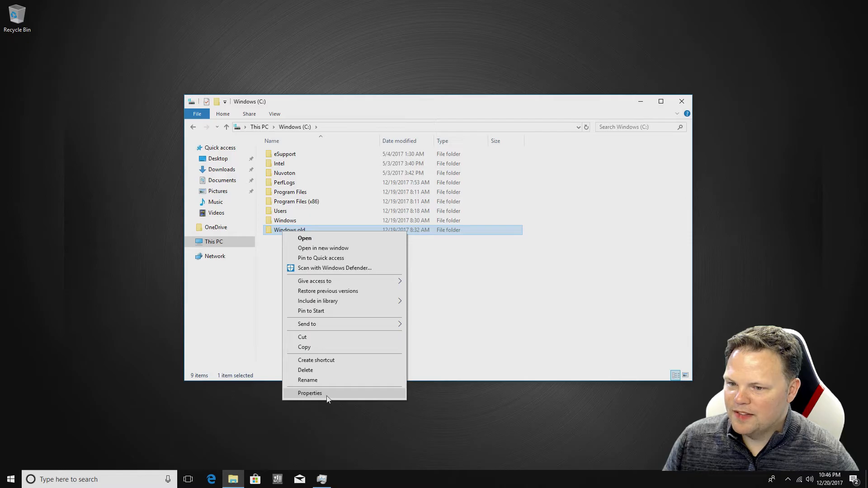
Check the Windows.old folder's properties, then bring up its context menu
left_click(326, 395)
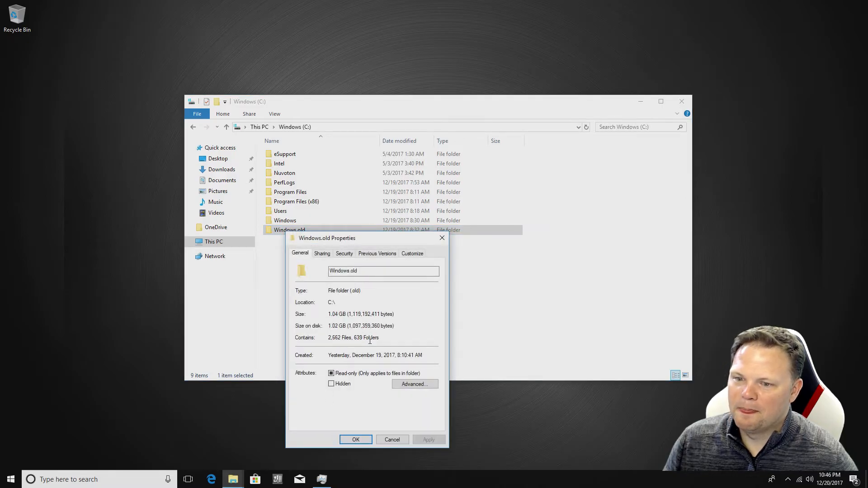
left_click(441, 239)
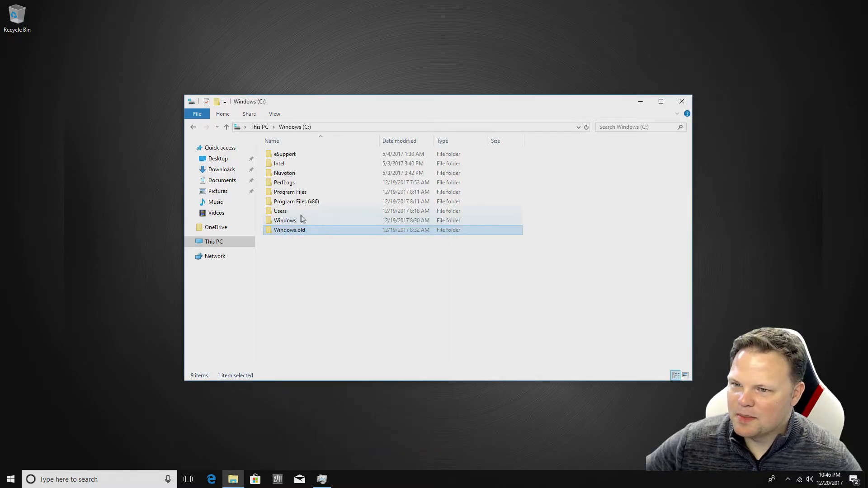
right_click(206, 243)
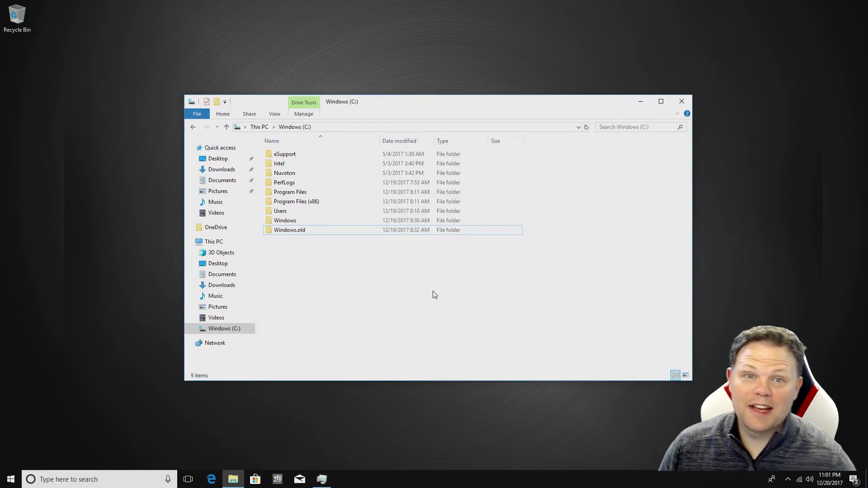
right_click(312, 225)
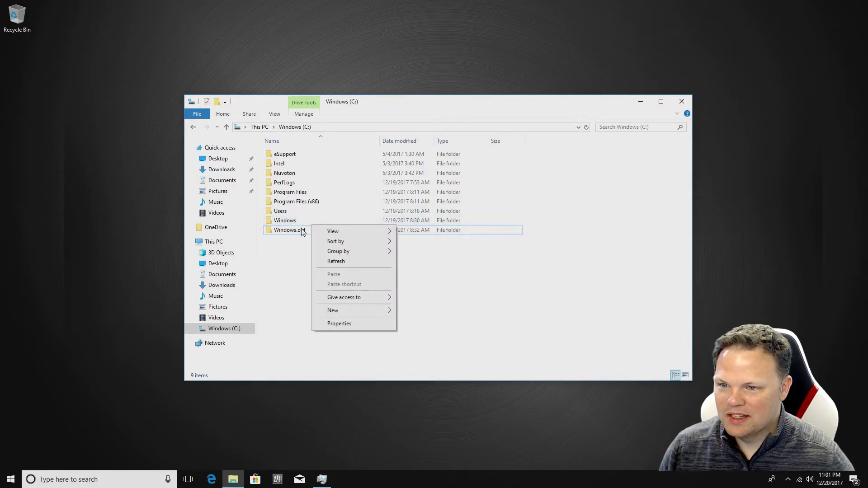
right_click(302, 230)
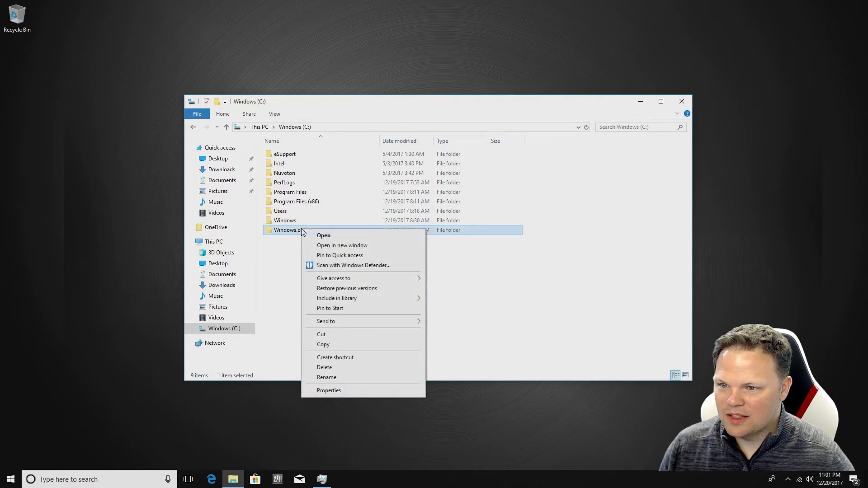
Delete the Windows.old folder, granting administrator permission
left_click(329, 367)
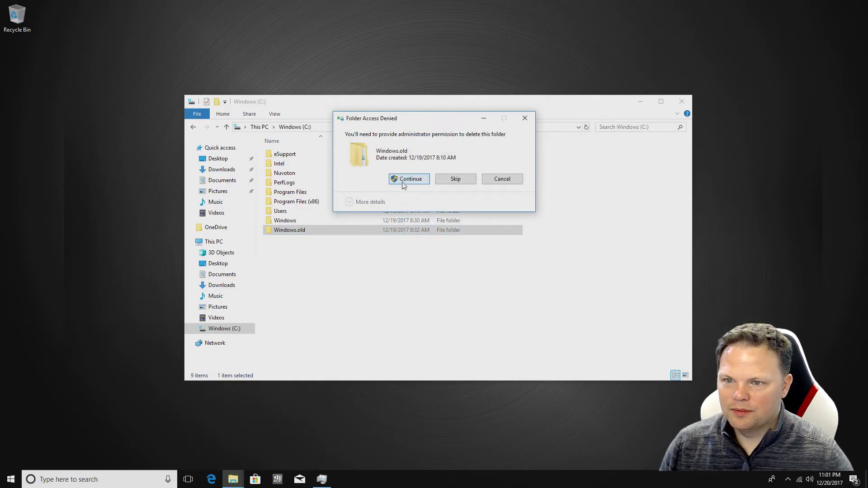
left_click(400, 181)
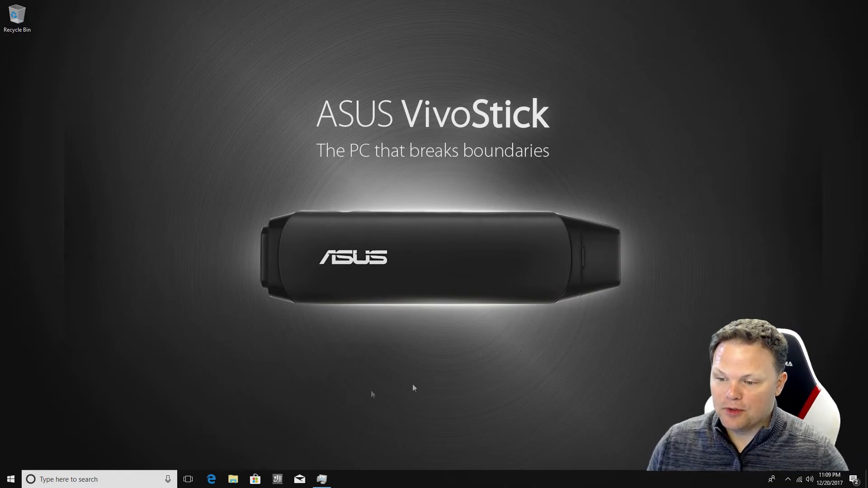
left_click(233, 479)
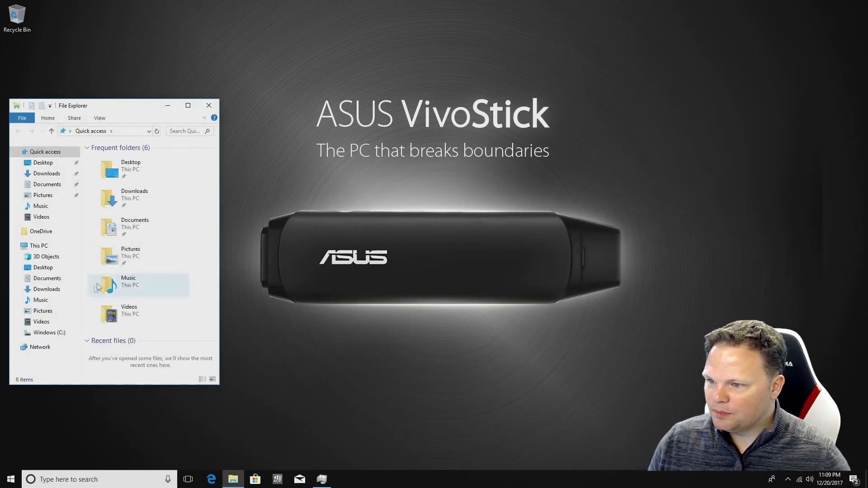
left_click(58, 333)
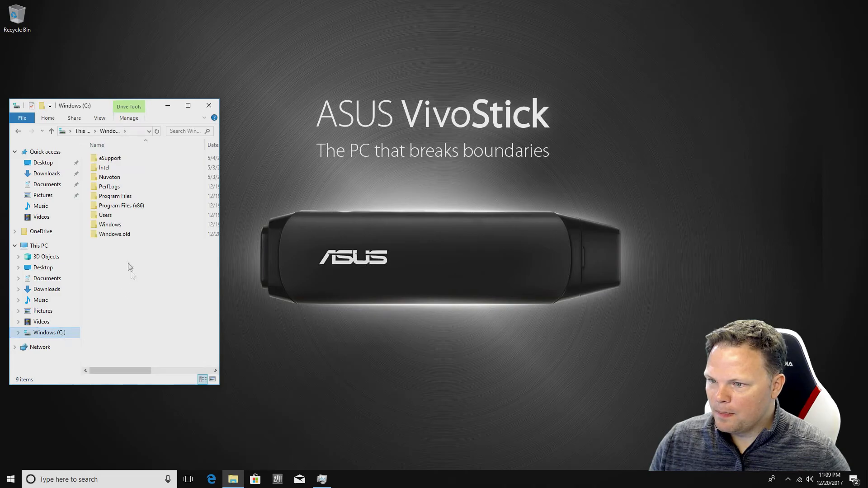
right_click(125, 235)
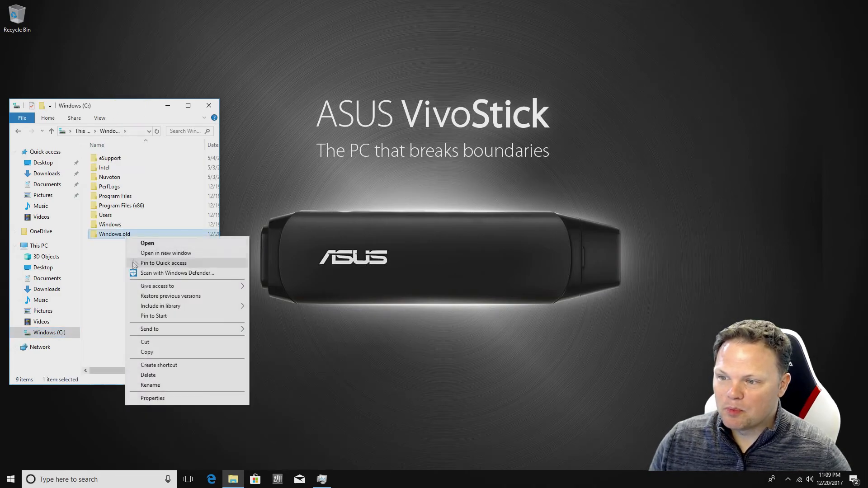
left_click(156, 399)
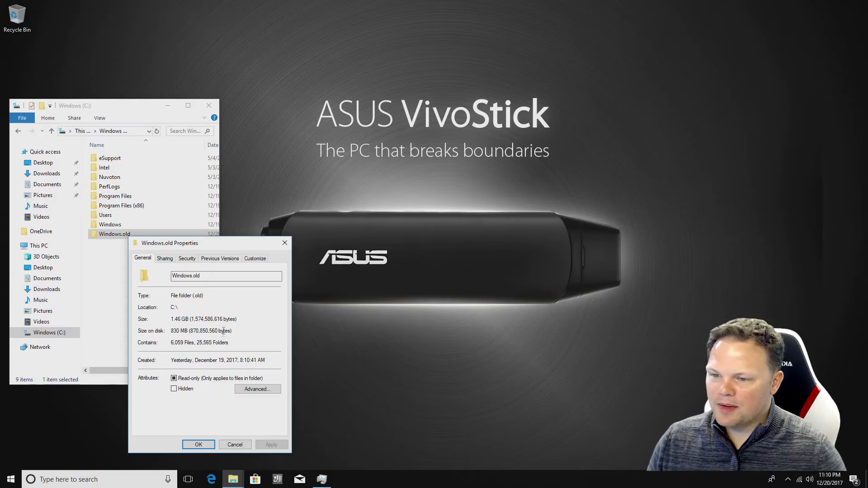
left_click(284, 244)
right_click(60, 335)
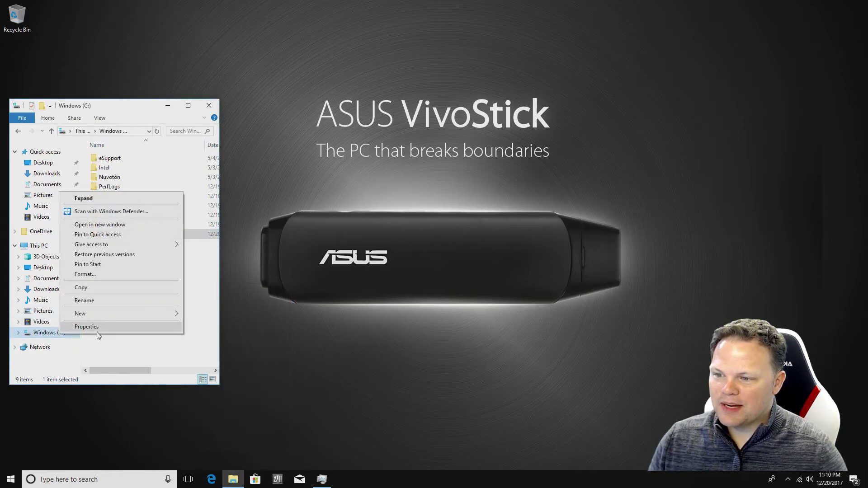
left_click(91, 327)
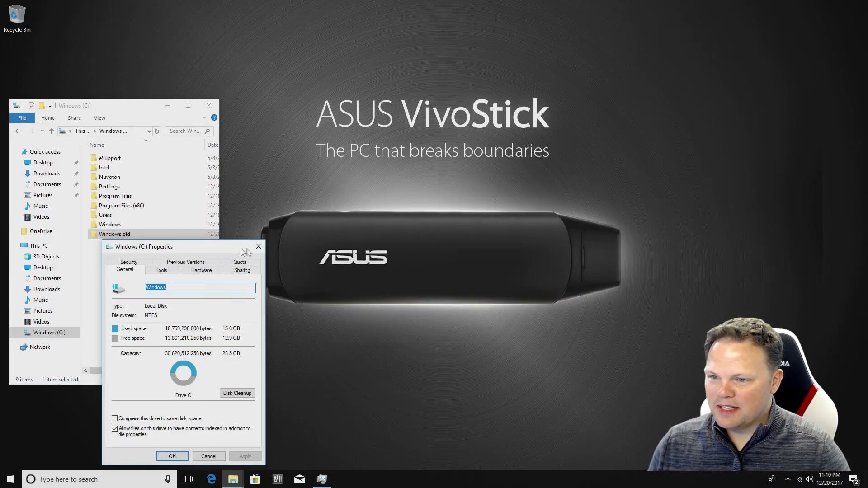
left_click(258, 247)
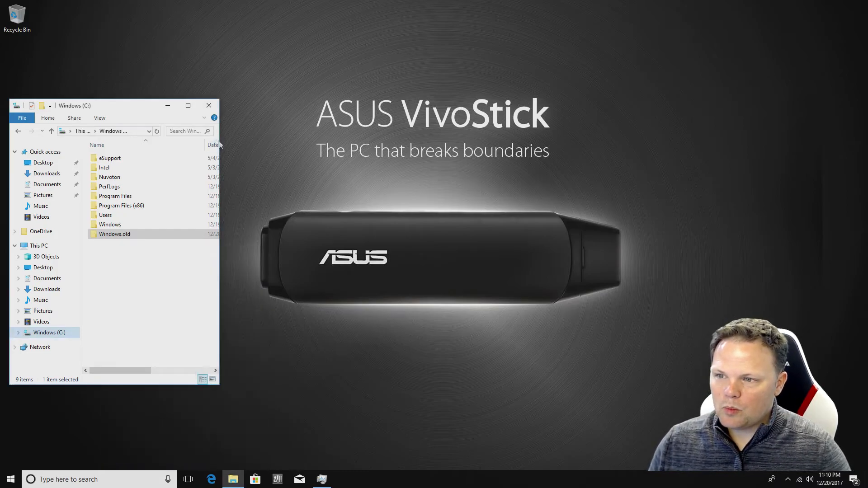
left_click(209, 106)
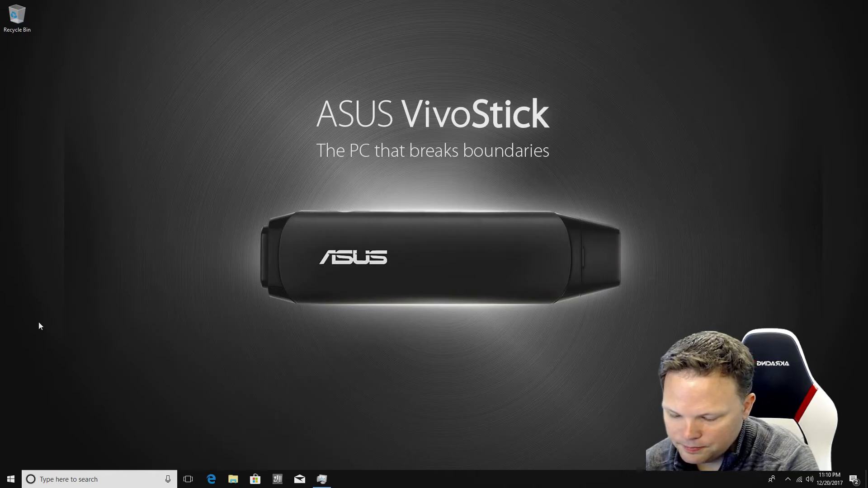
Find and open Privacy settings via a 'priva' Windows search
key("super")
type("priva")
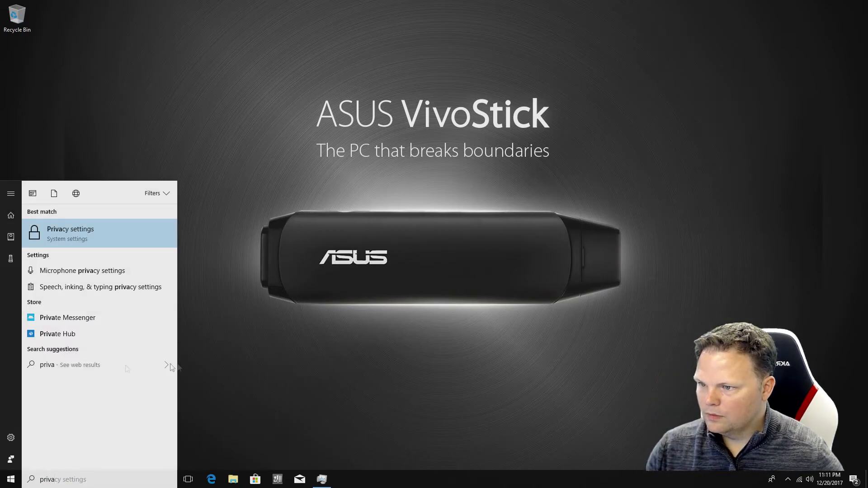
left_click(66, 224)
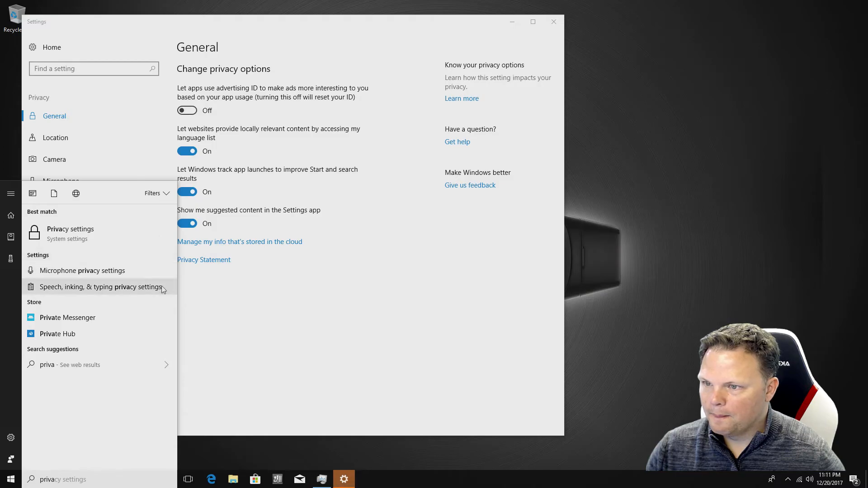
left_click(202, 295)
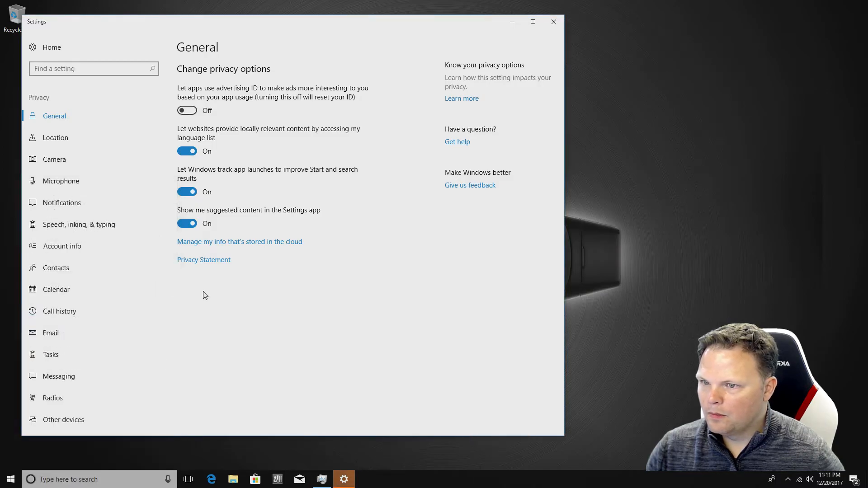
Turn off website language-list access, app-launch tracking and suggested content in Settings
left_click(185, 153)
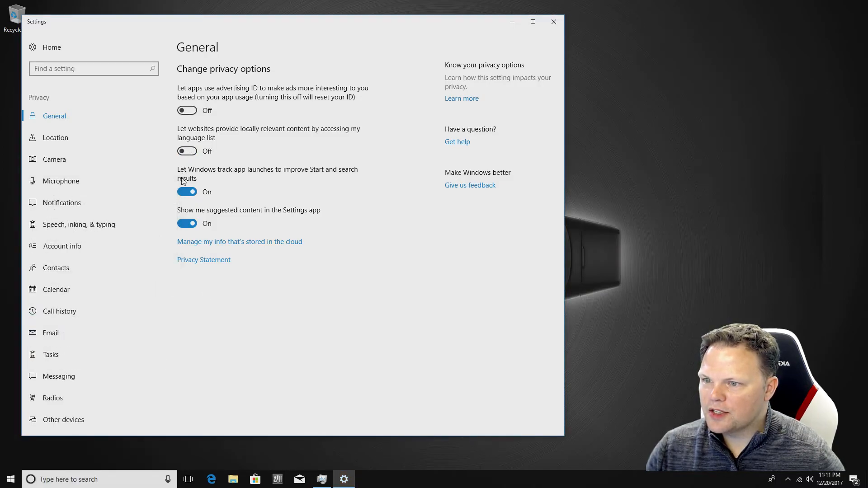
left_click(185, 191)
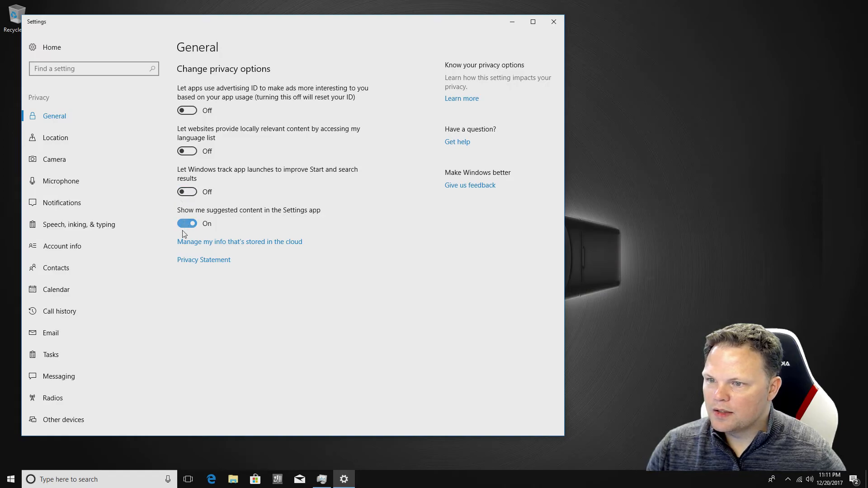
left_click(185, 226)
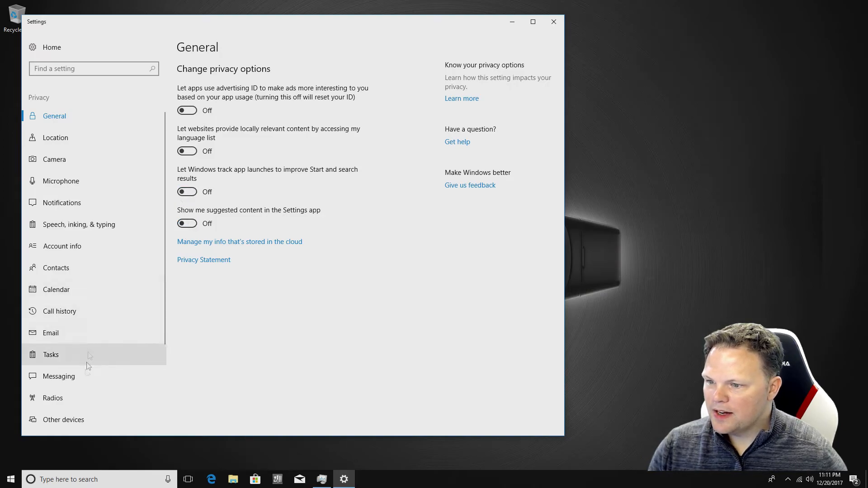
scroll(77, 345, "down", 3)
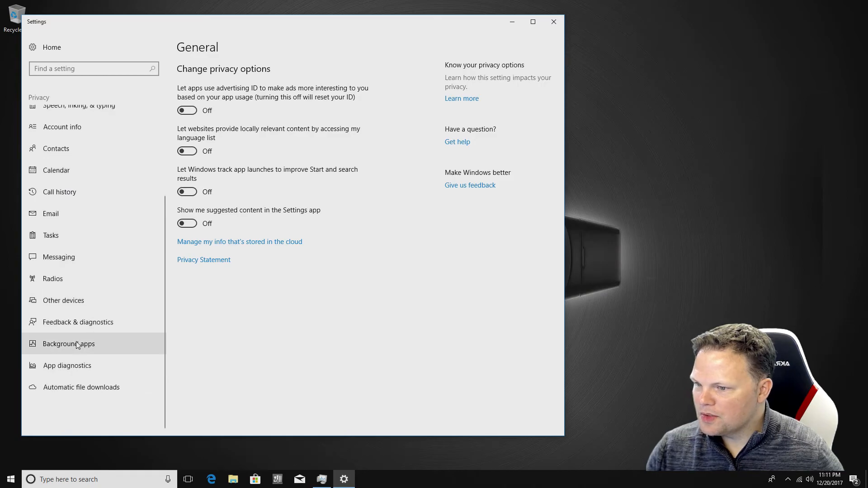
left_click(77, 345)
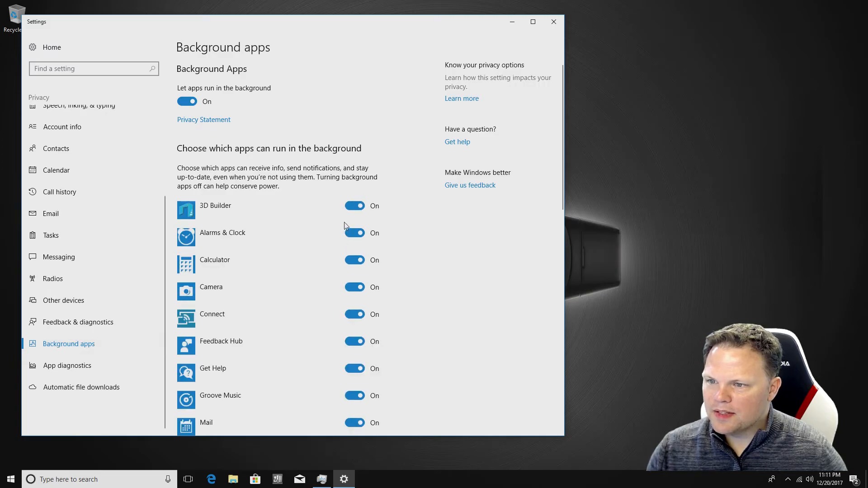
Turn off background running for 3D Builder, Alarms & Clock, Calculator, Camera, Connect, Feedback Hub, Get Help, Groove Music and Mail
left_click(351, 212)
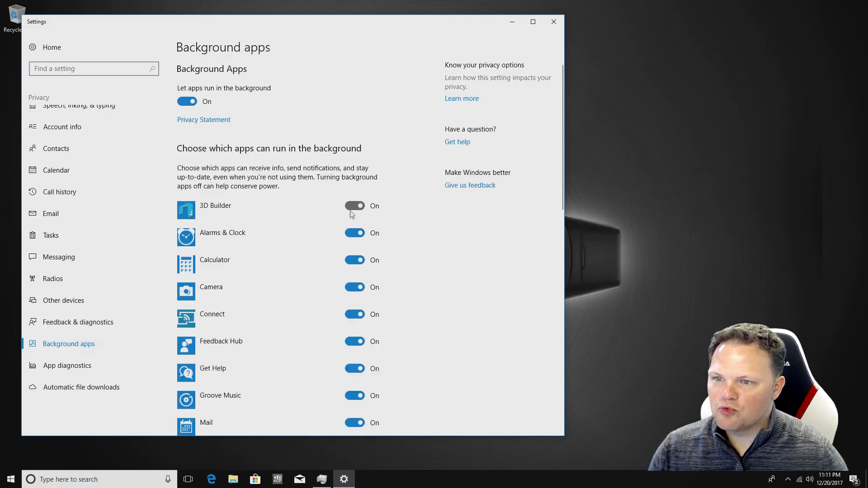
left_click(353, 260)
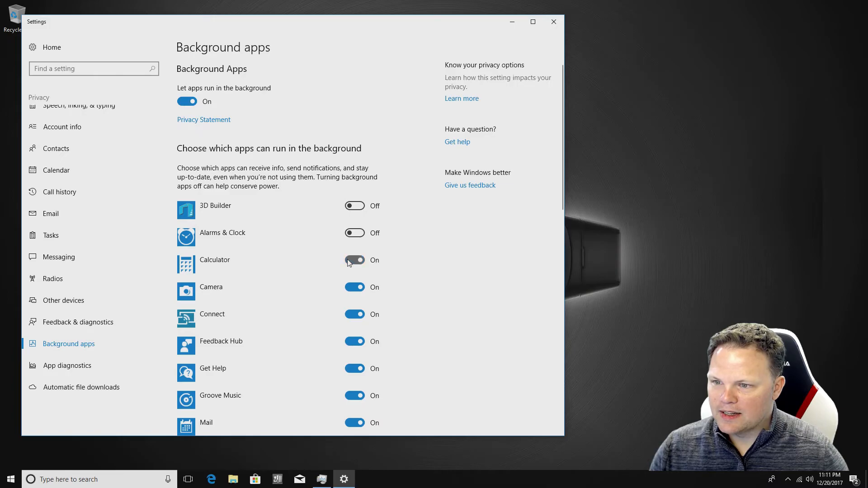
left_click(355, 291)
left_click(355, 316)
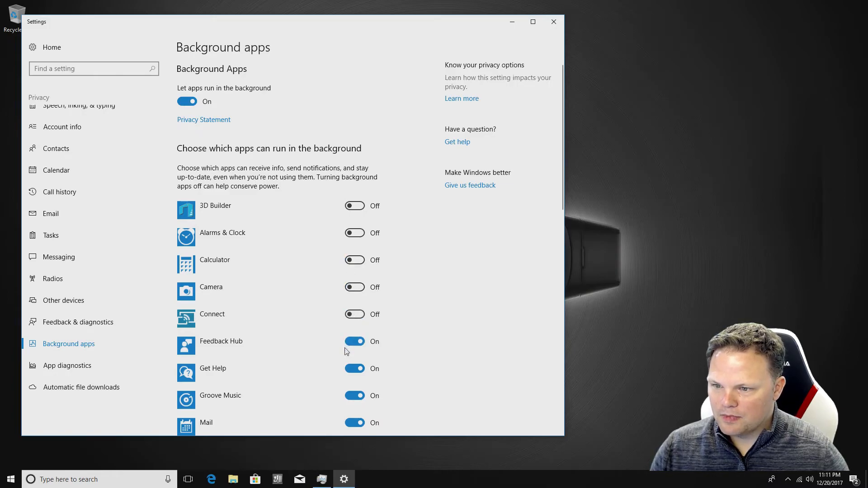
left_click(354, 342)
left_click(357, 369)
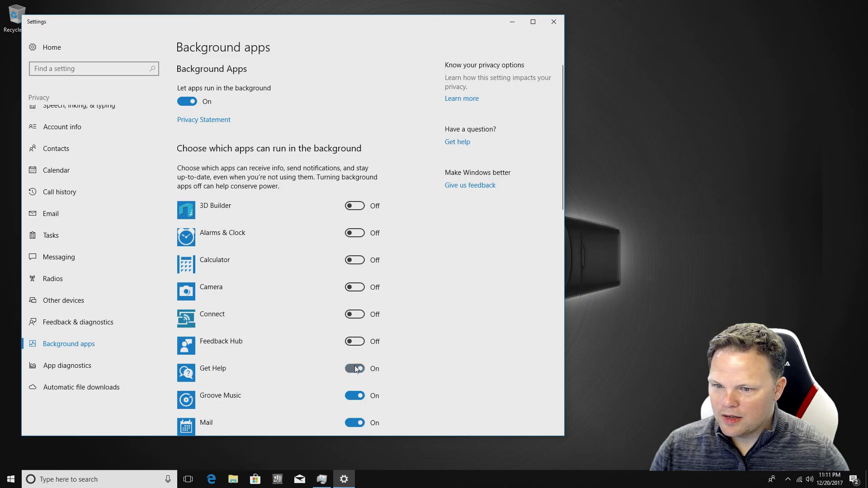
left_click(355, 397)
left_click(355, 420)
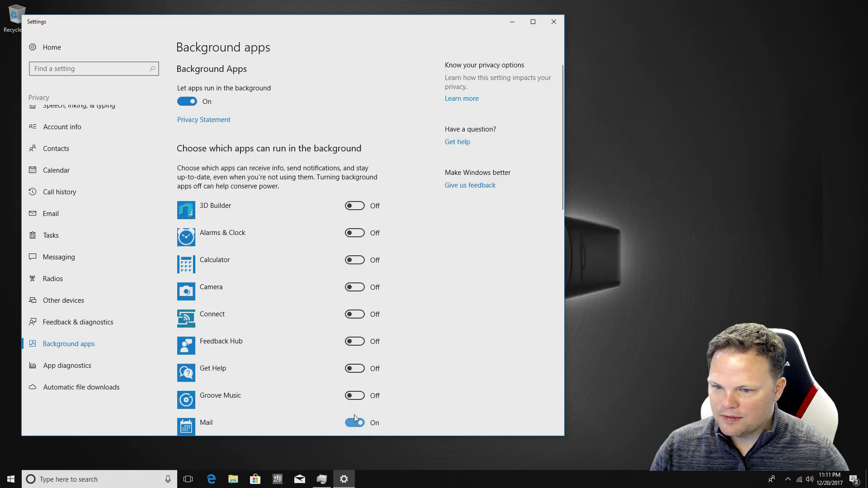
Turn off background running for Maps through Photos, including Edge, Store, OneNote and People
scroll(353, 317, "down", 5)
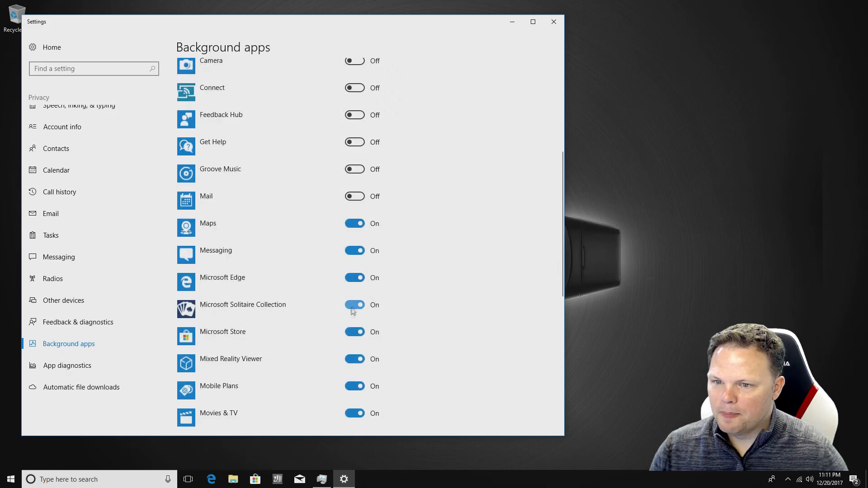
left_click(350, 224)
scroll(346, 226, "up", 4)
scroll(344, 225, "down", 5)
scroll(344, 224, "up", 5)
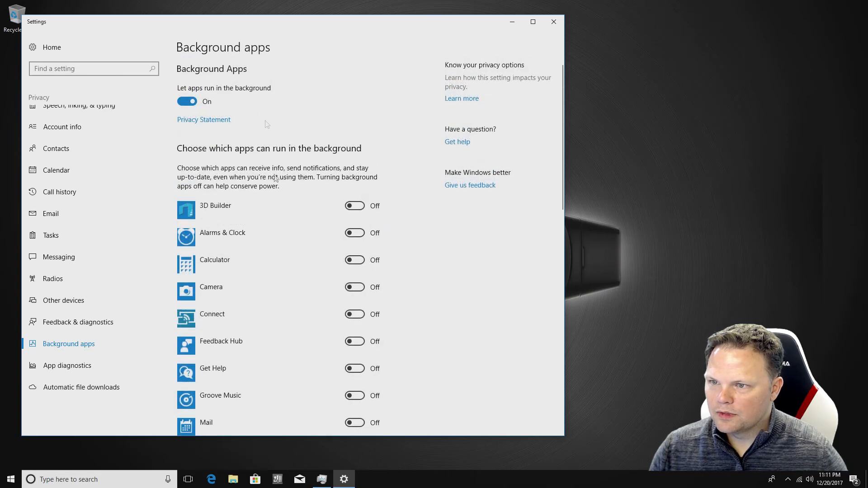
scroll(285, 267, "down", 6)
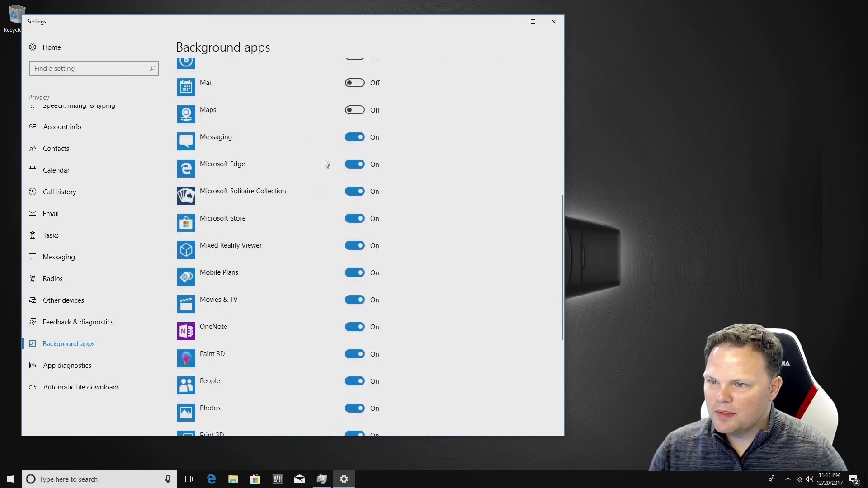
left_click(354, 137)
left_click(352, 167)
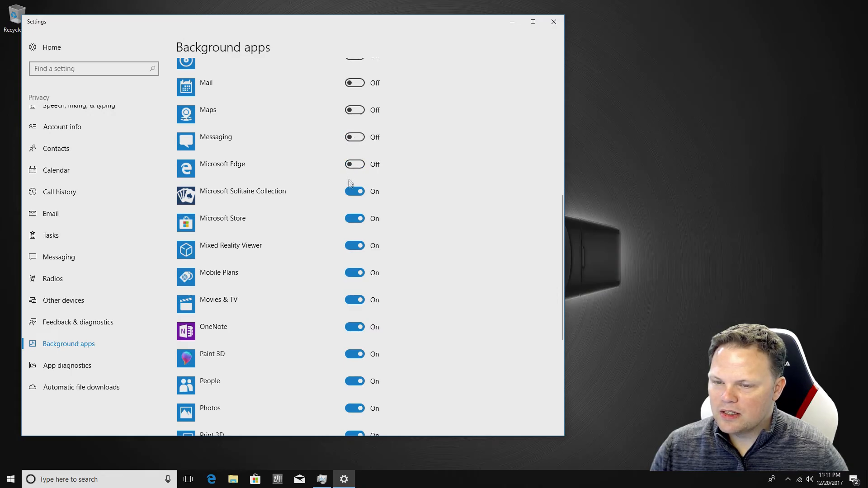
left_click(352, 193)
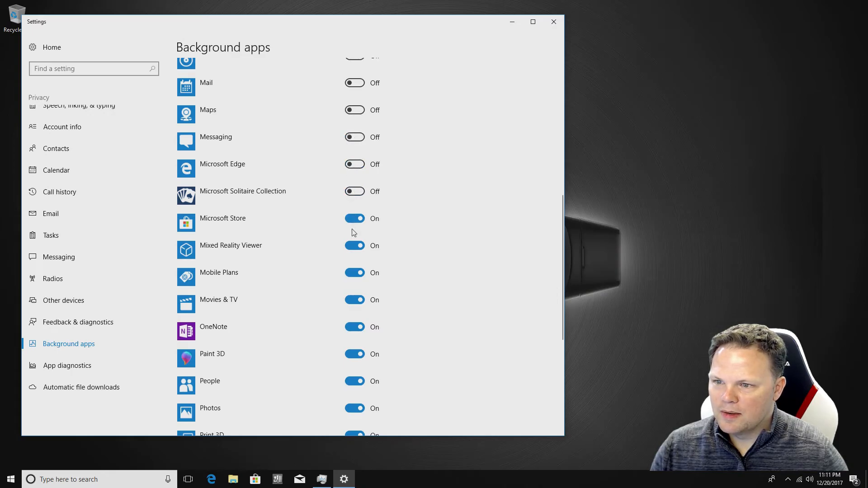
left_click(354, 219)
left_click(353, 248)
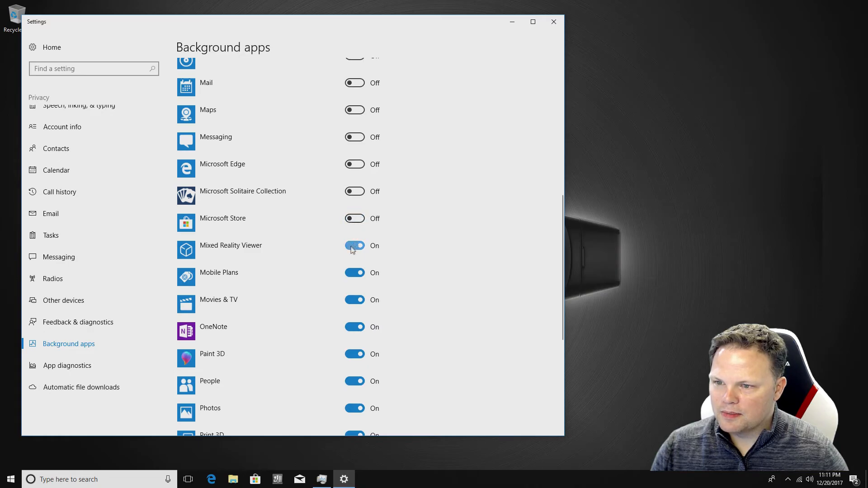
left_click(352, 274)
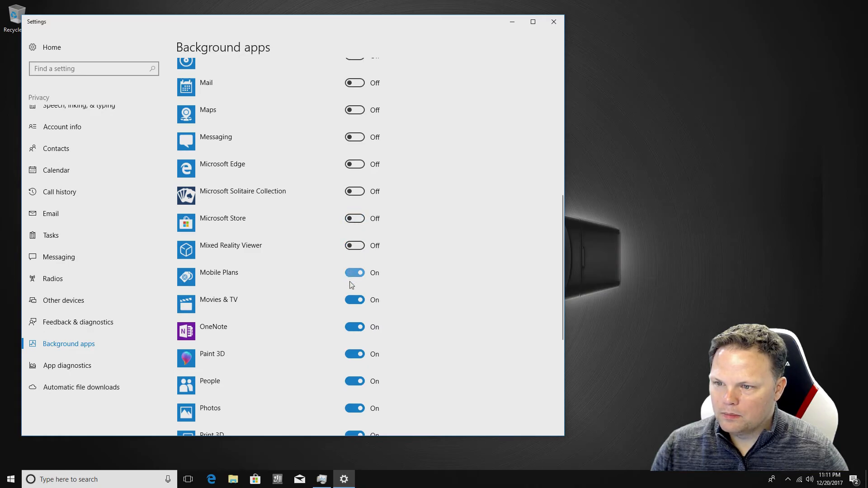
left_click(353, 301)
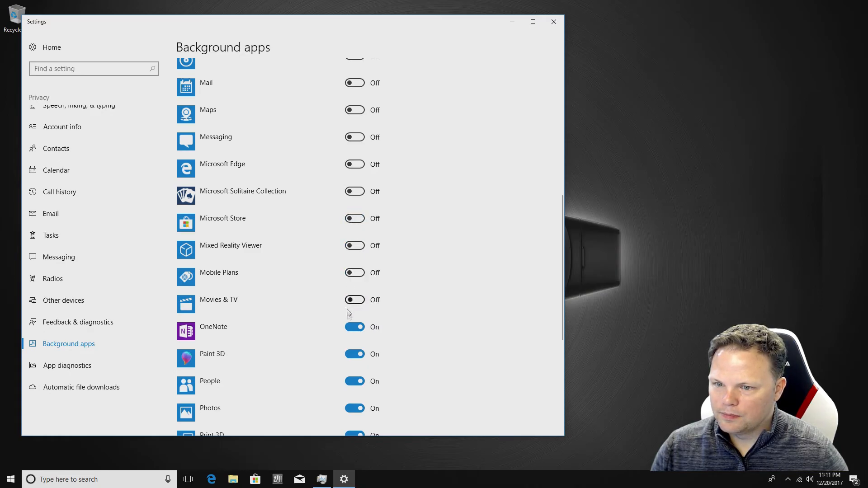
left_click(350, 325)
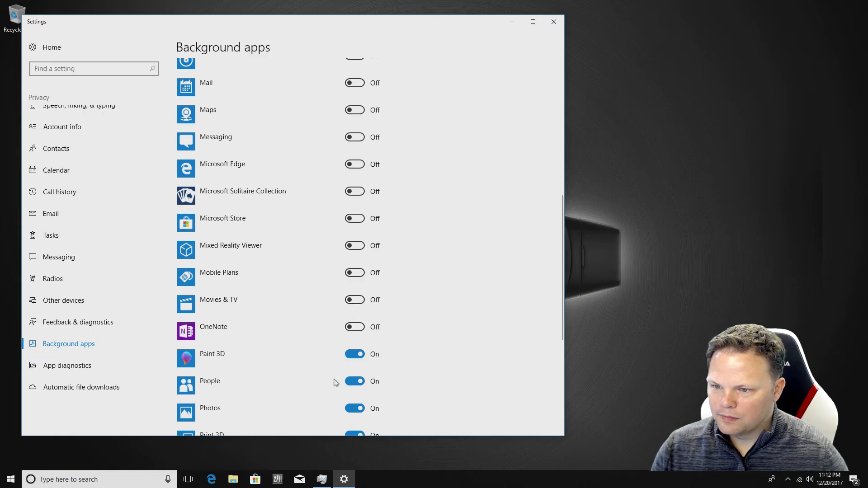
left_click(349, 355)
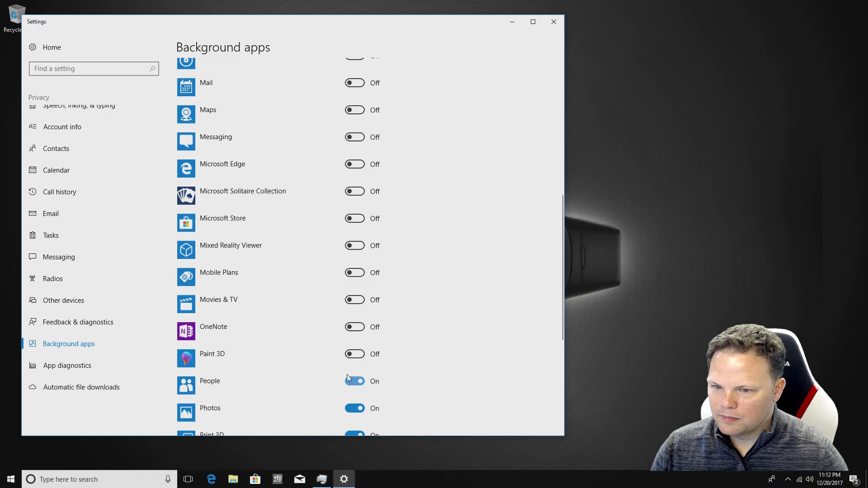
left_click(351, 382)
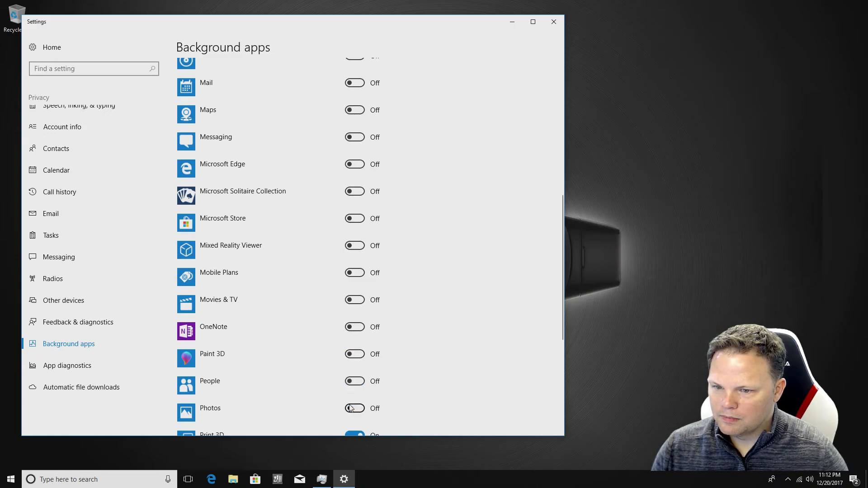
left_click(351, 409)
Turn off background running for Print 3D, Sticky Notes, Tips, Voice Recorder, Weather, Defender Security Center and Xbox
scroll(349, 404, "down", 5)
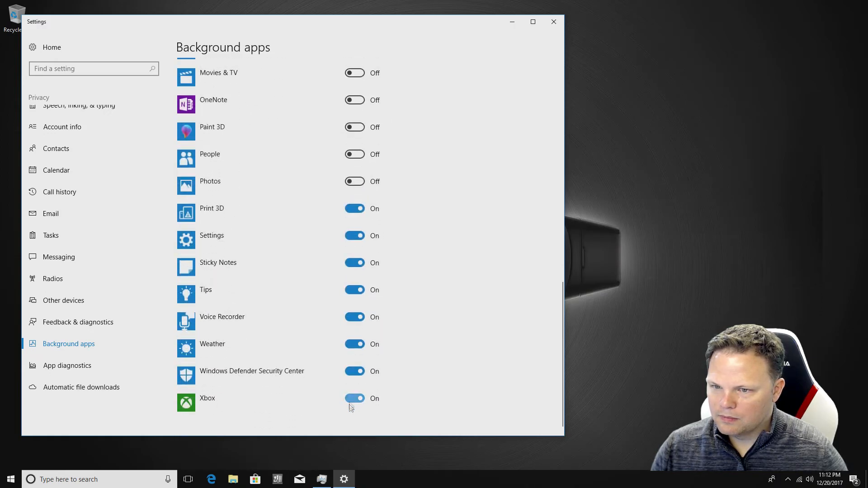
left_click(352, 210)
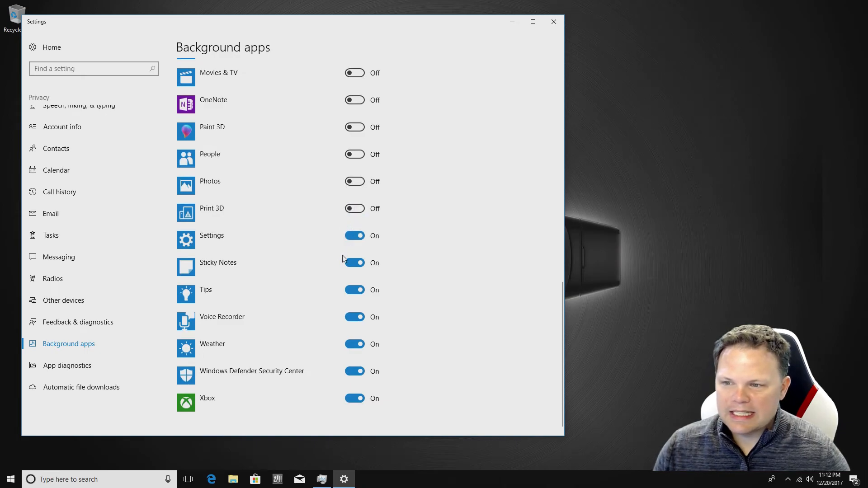
left_click(352, 264)
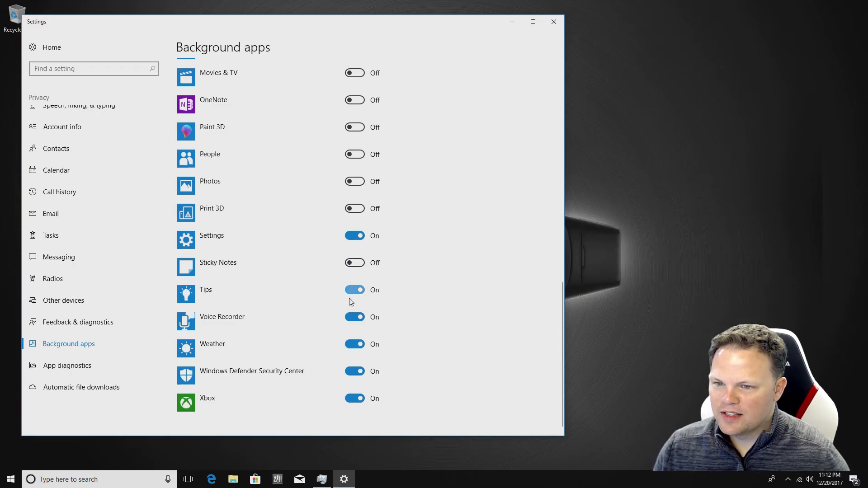
left_click(352, 293)
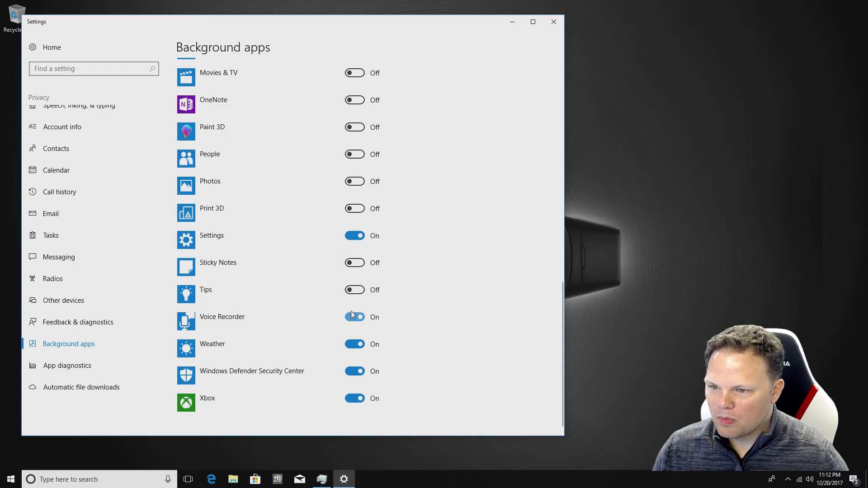
left_click(354, 316)
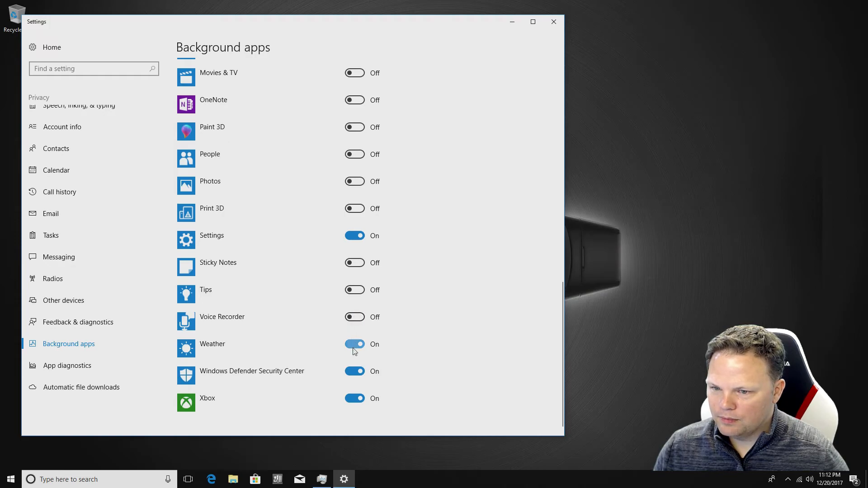
left_click(354, 347)
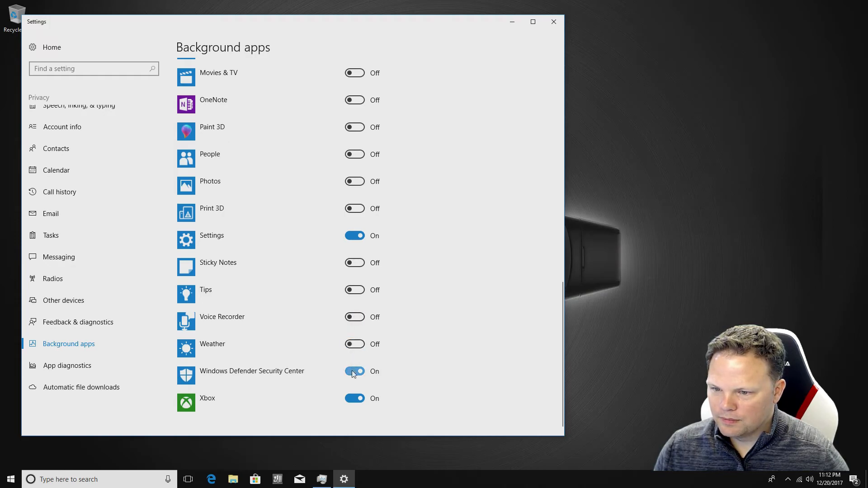
left_click(354, 375)
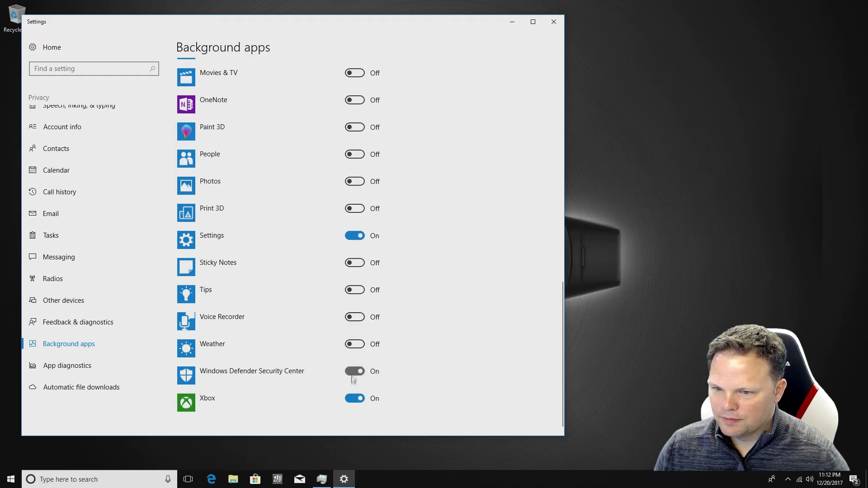
left_click(354, 399)
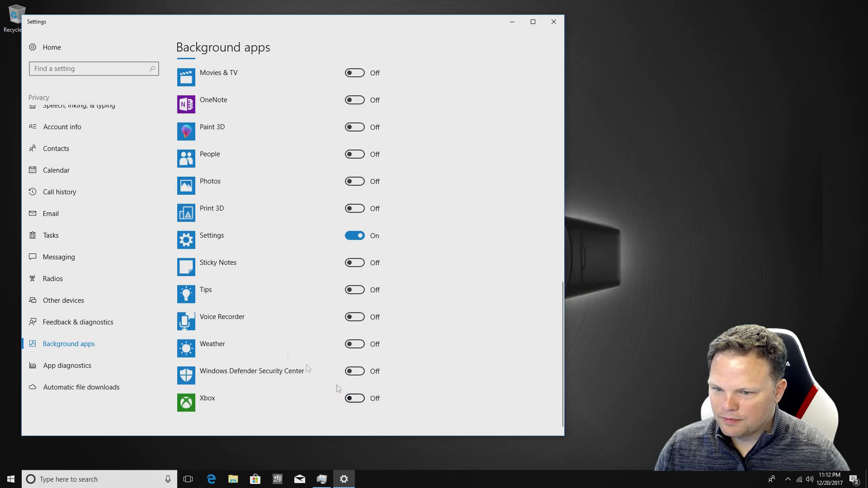
scroll(287, 354, "up", 4)
scroll(288, 353, "up", 5)
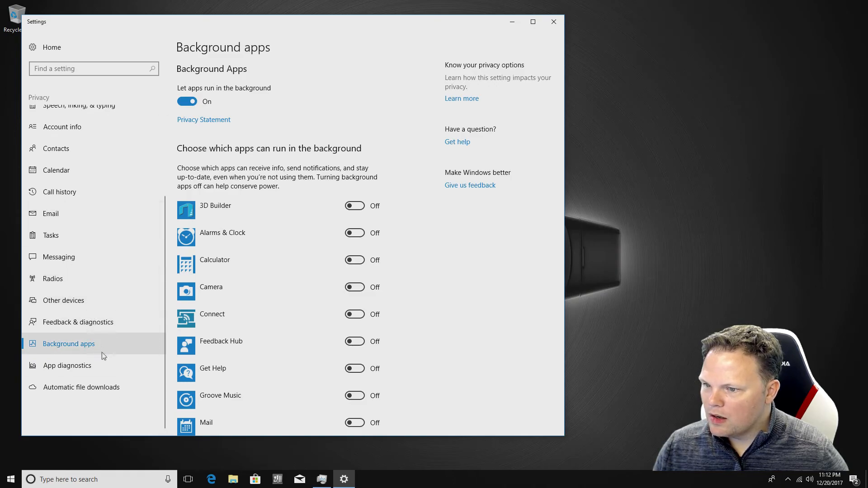
left_click(120, 386)
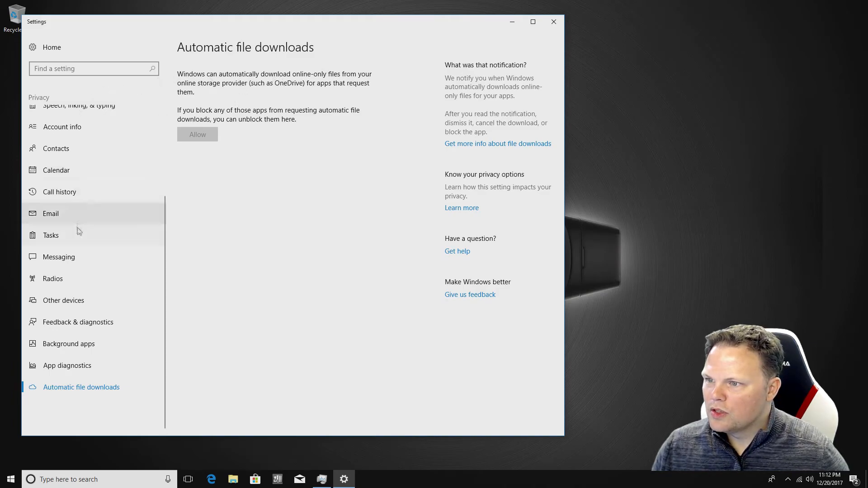
Turn off 'Let apps access my notifications' and close Settings
scroll(64, 197, "up", 3)
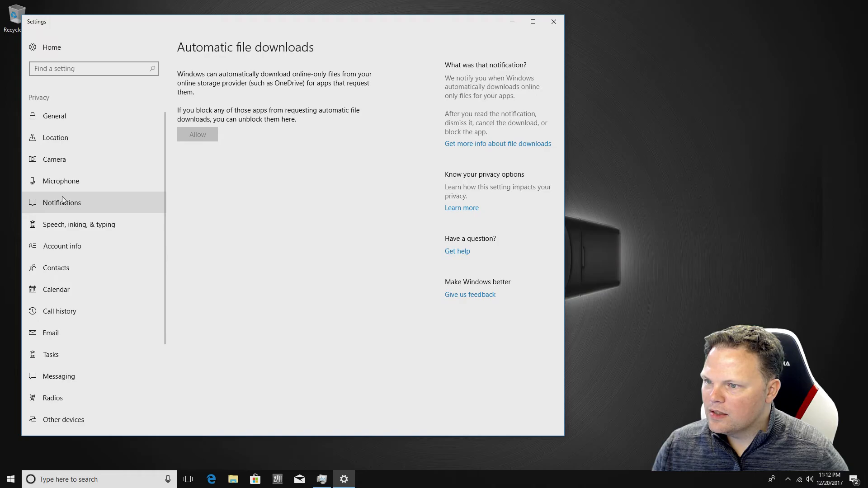
left_click(58, 205)
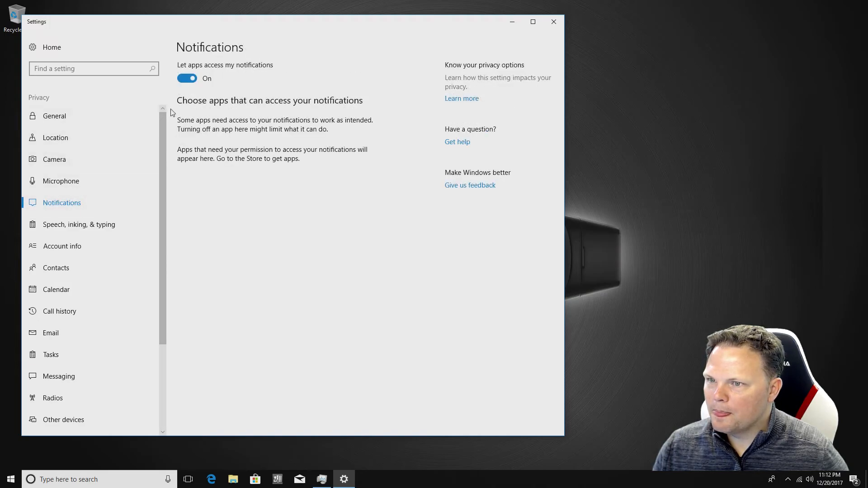
left_click(182, 82)
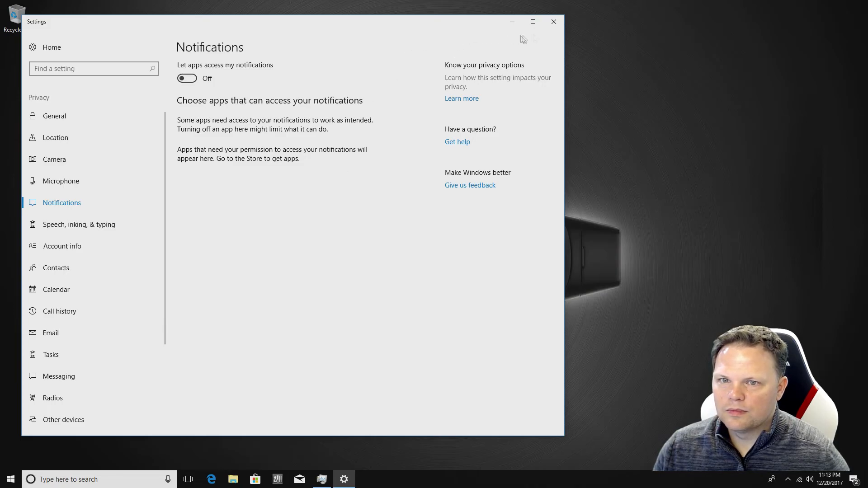
left_click(553, 22)
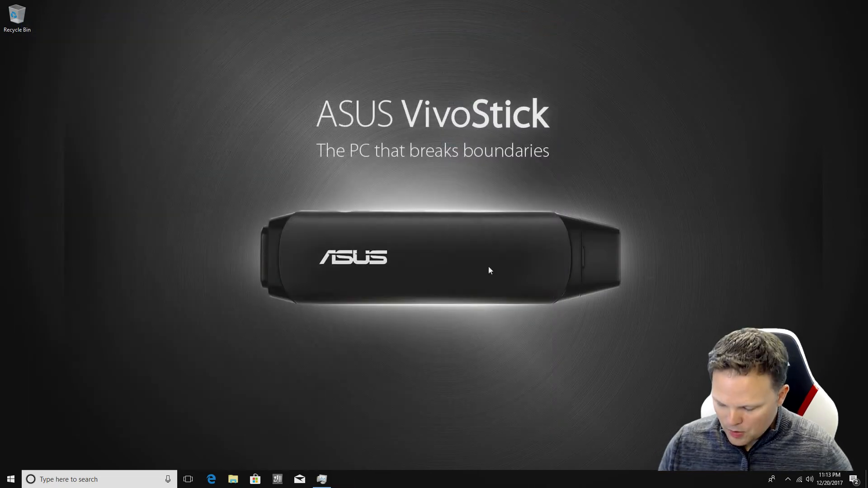
Open Task Manager in detailed view on the Startup tab
key("ctrl+alt+Delete")
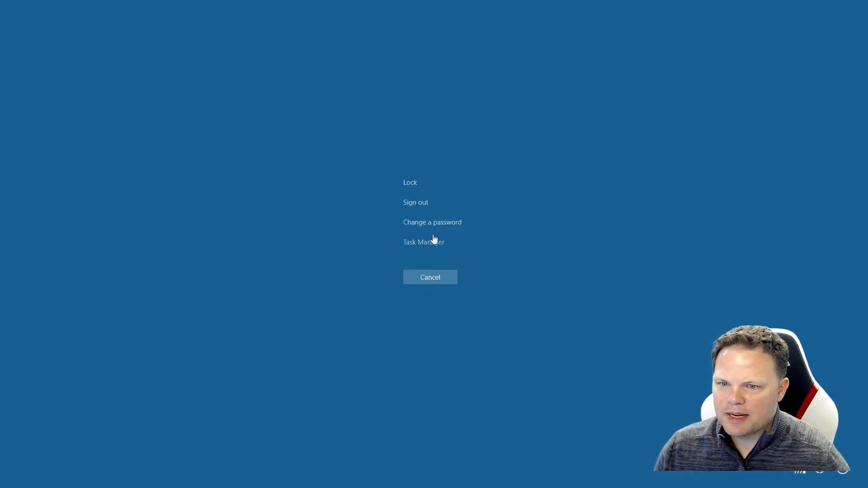
left_click(433, 243)
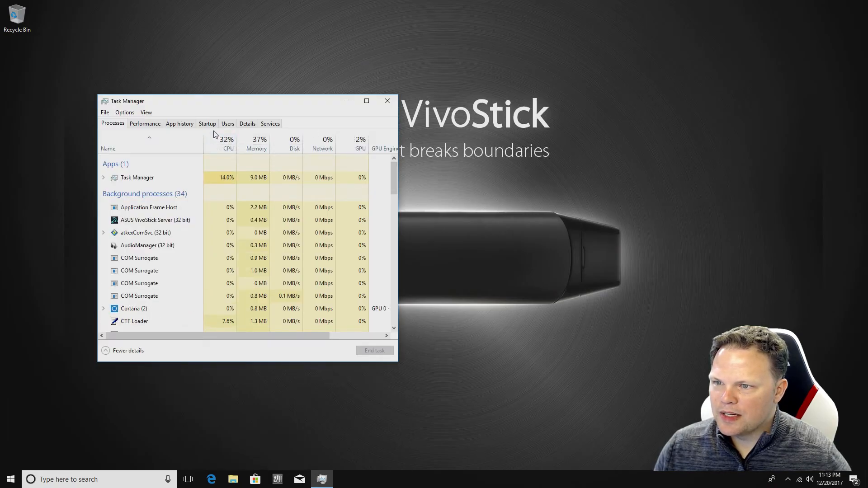
left_click(134, 352)
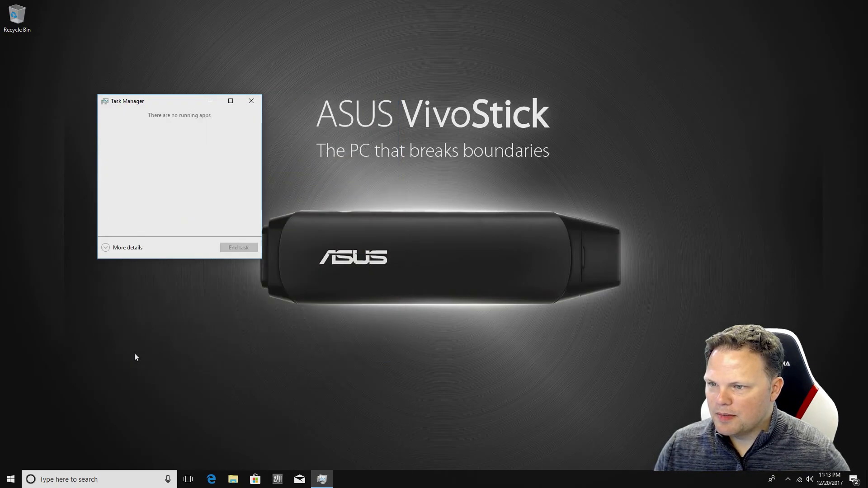
left_click(128, 248)
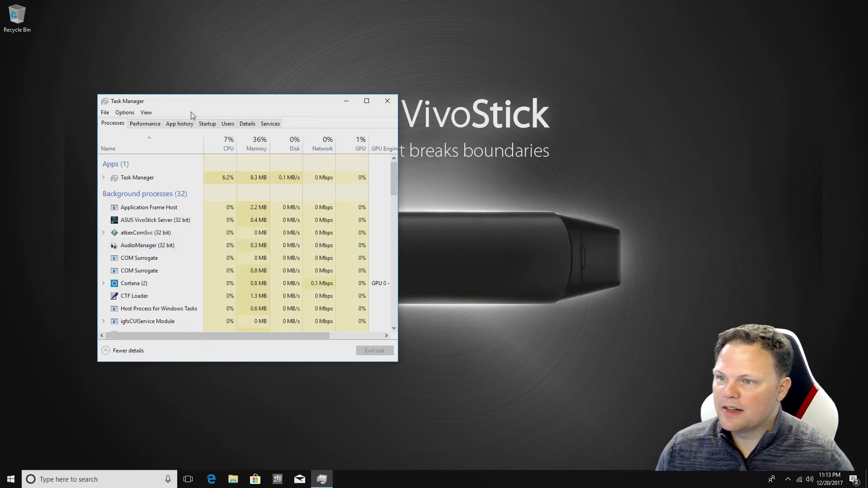
left_click(204, 124)
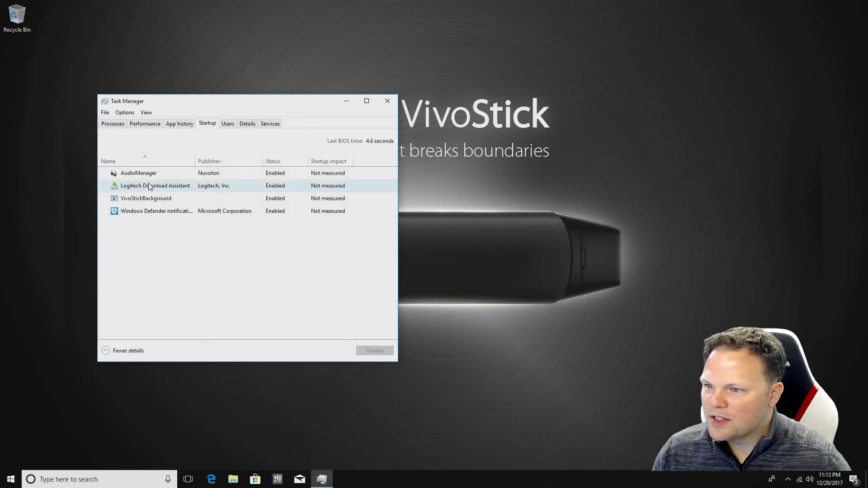
Disable VivoStickBackground, Windows Defender notification and Logitech Download Assistant at startup, then close Task Manager
left_click(145, 200)
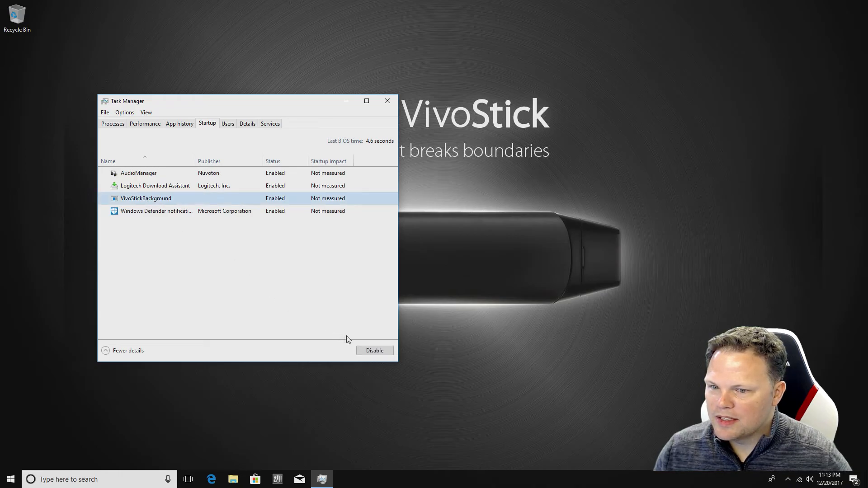
left_click(371, 356)
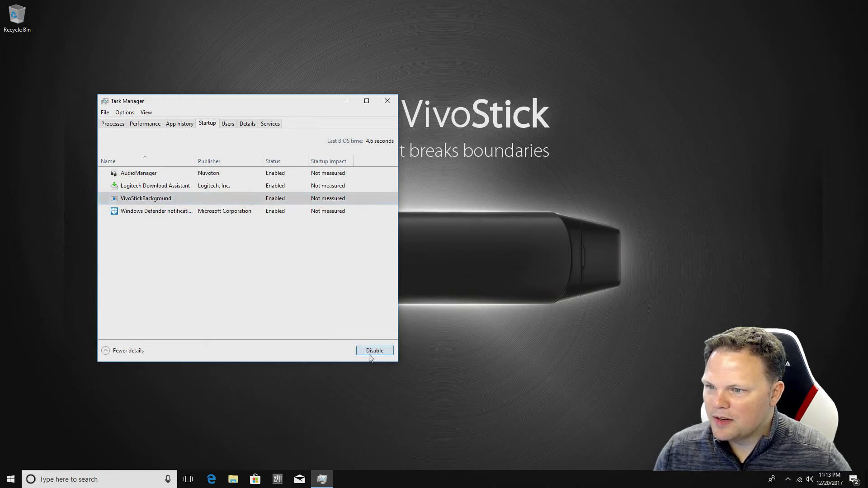
left_click(169, 216)
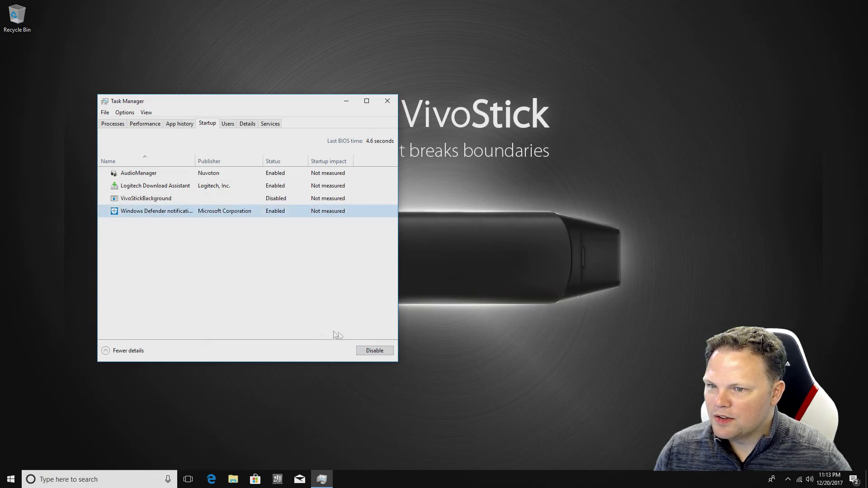
left_click(363, 352)
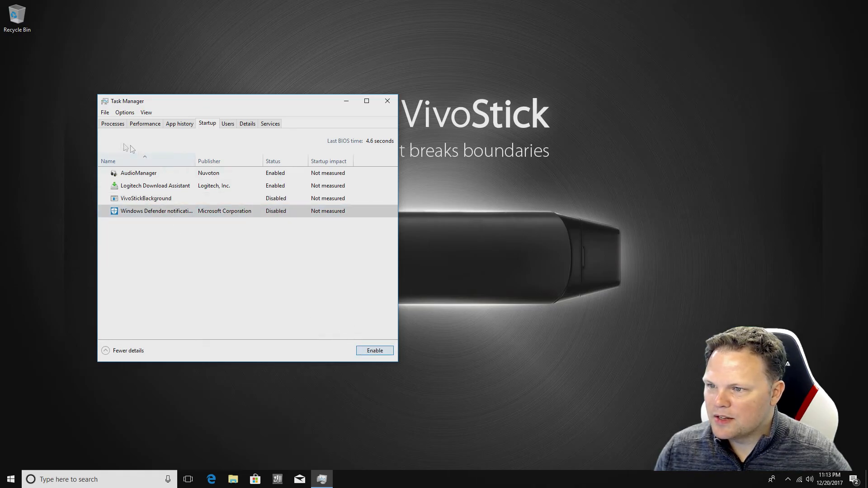
left_click(159, 191)
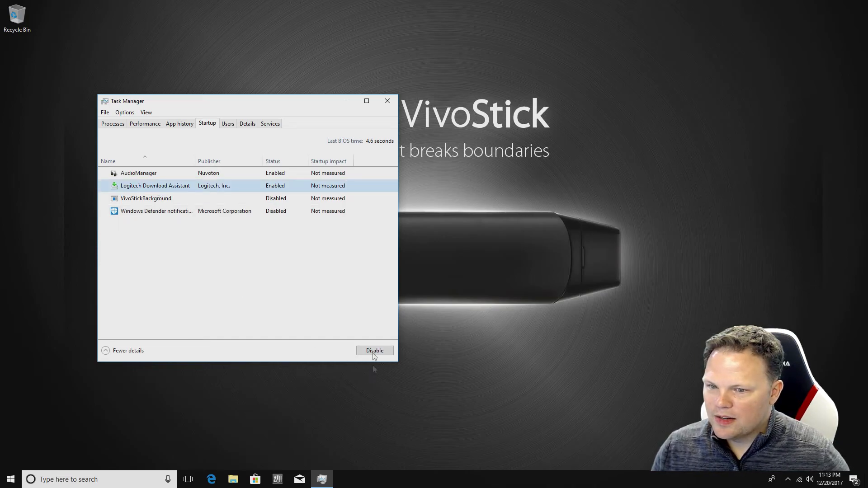
left_click(373, 352)
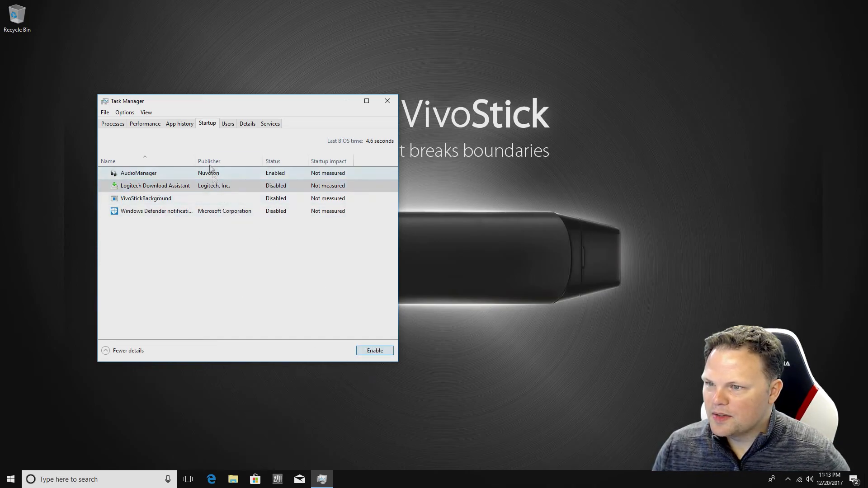
left_click(121, 127)
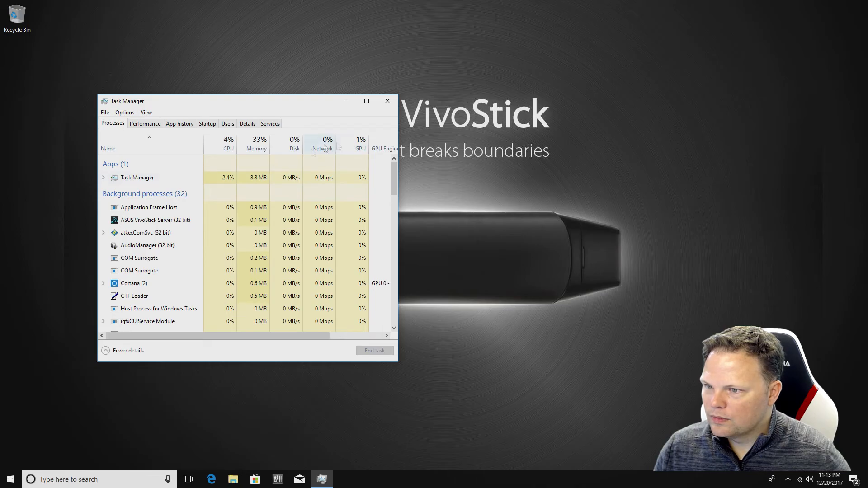
left_click(388, 101)
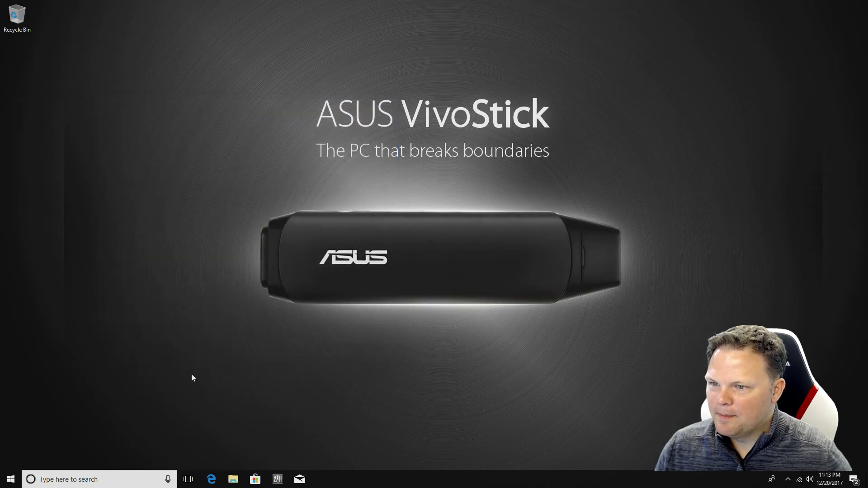
Restart the PC from the Start menu's power options
left_click(11, 478)
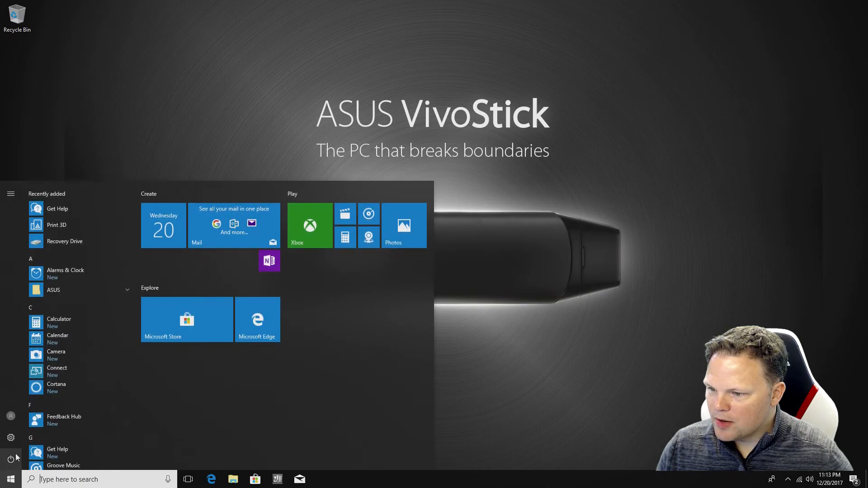
left_click(11, 459)
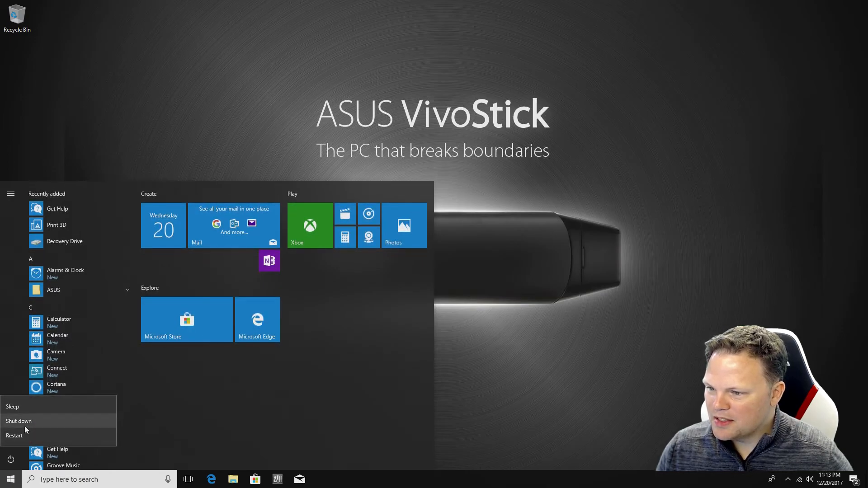
left_click(14, 435)
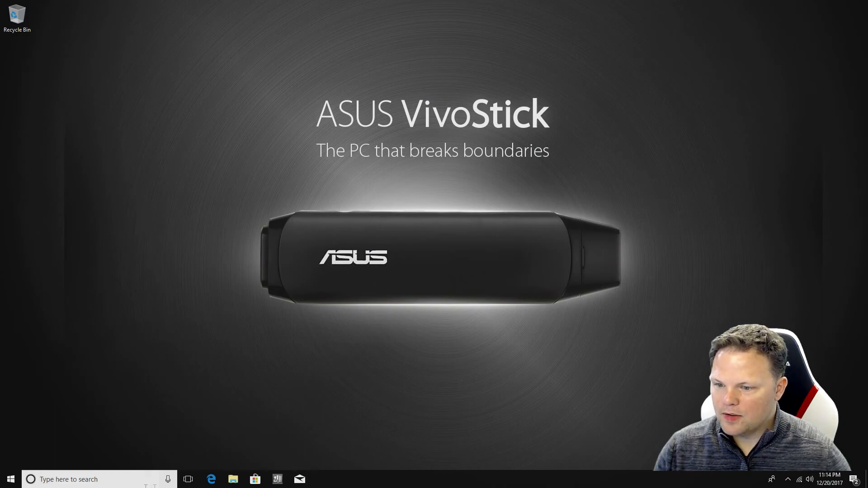
Check the Windows (C:) drive properties in File Explorer: 15.5 GB used, 12.9 GB free
left_click(231, 480)
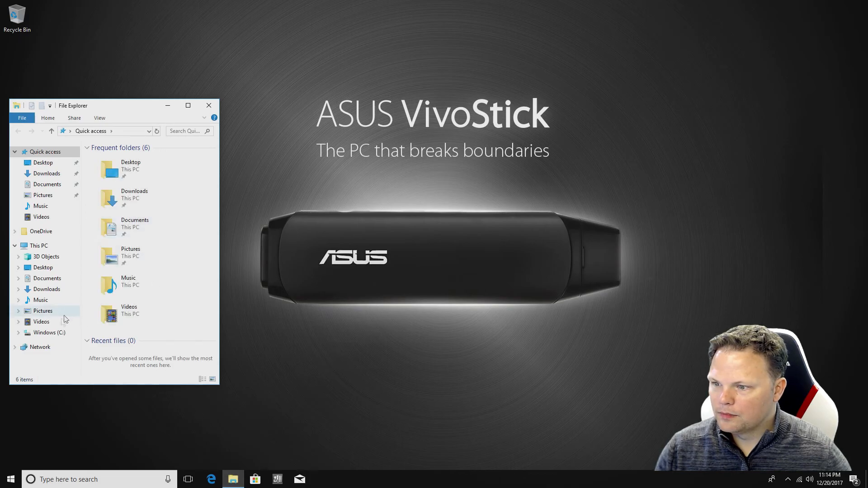
left_click(60, 334)
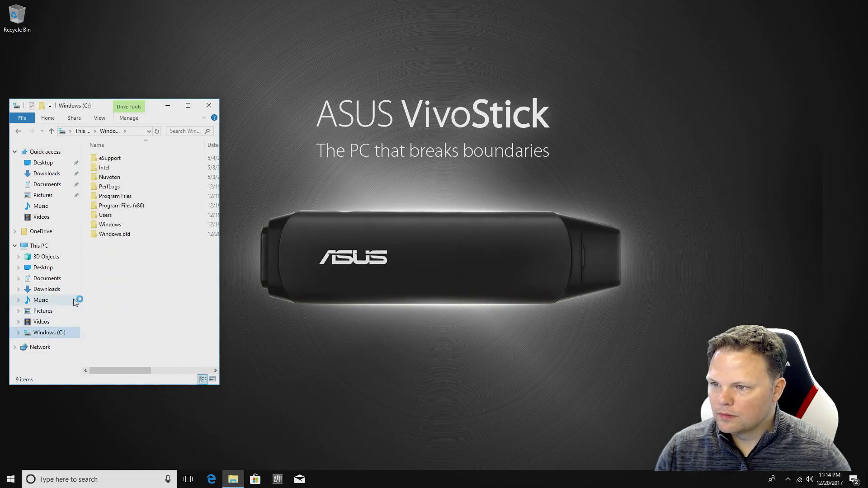
right_click(59, 337)
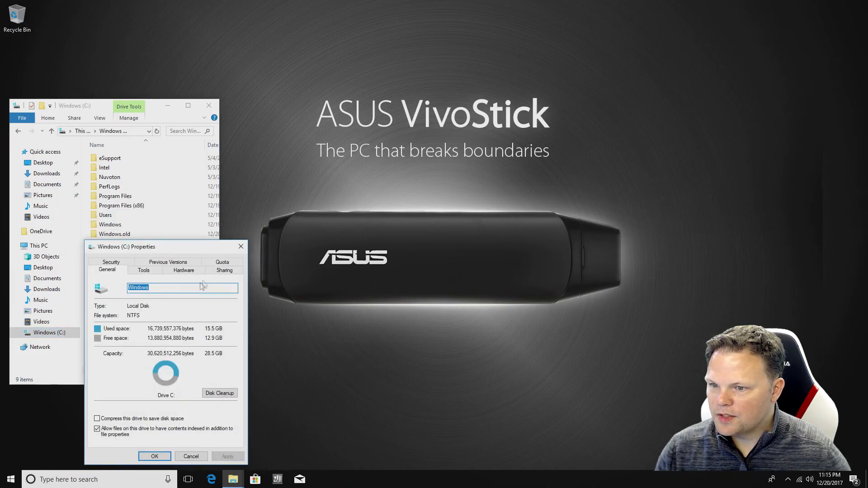
left_click(239, 247)
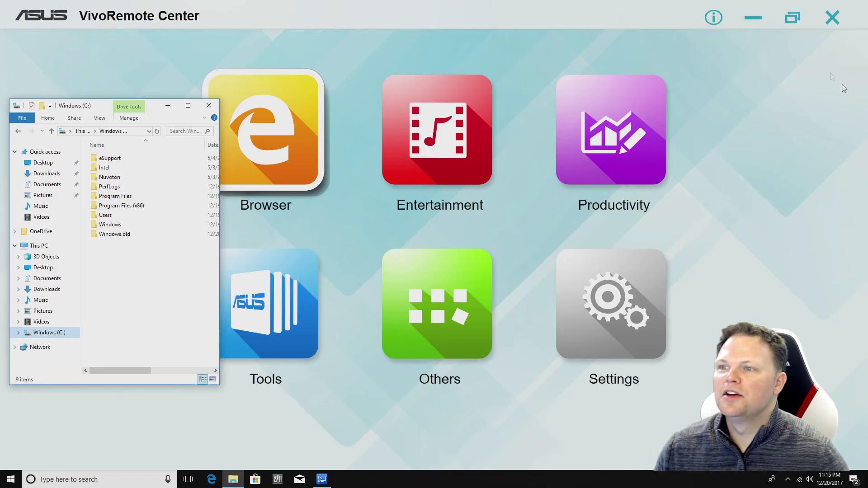
Untick 'Automatically launch VivoRemote Center at Windows start-up' under Settings > About, then exit VivoRemote Center
left_click(616, 341)
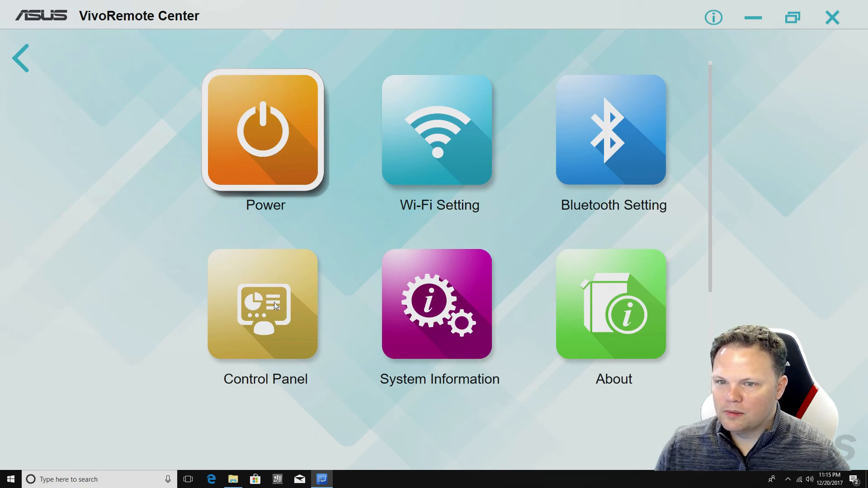
left_click(417, 318)
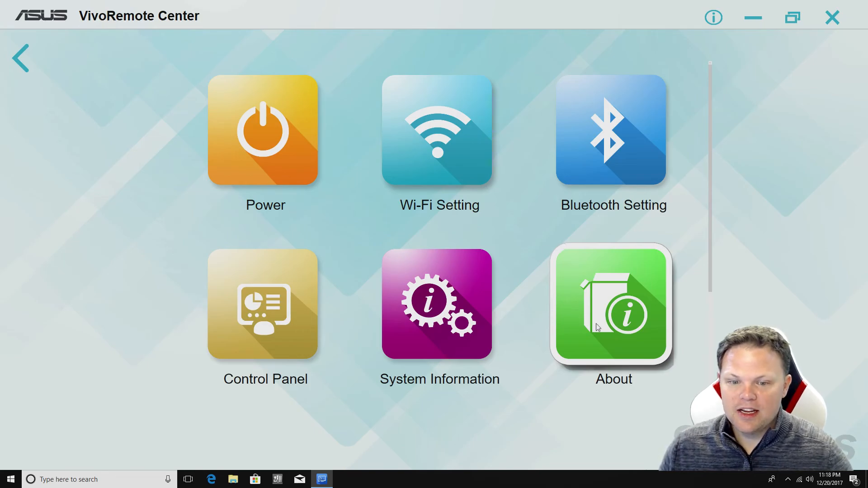
left_click(631, 347)
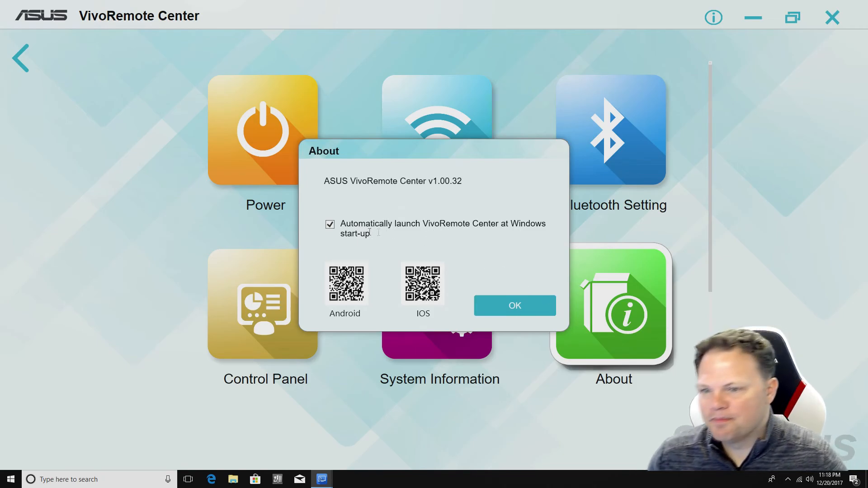
left_click(330, 225)
left_click(521, 302)
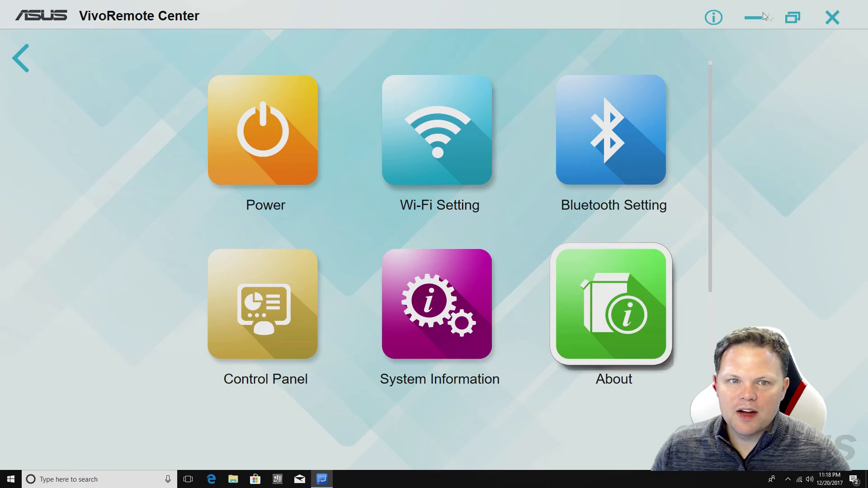
left_click(829, 21)
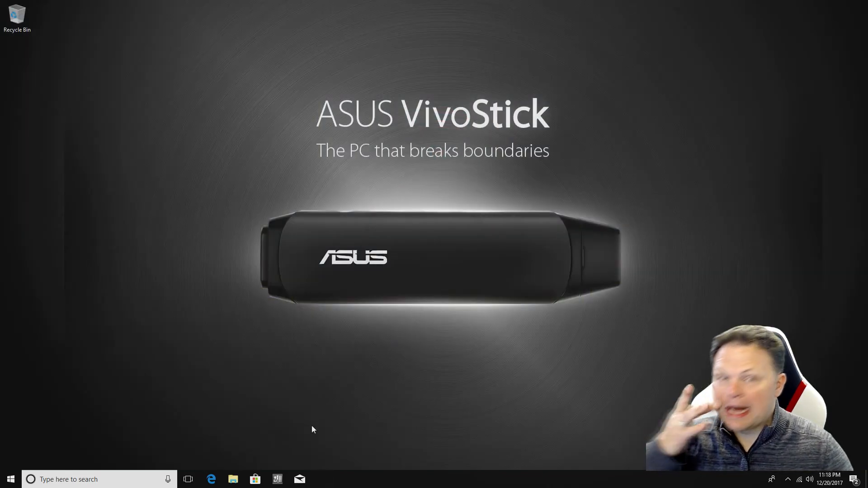
Unpin Mail, ASUS Software, Store and Edge from the taskbar, keeping File Explorer pinned
right_click(305, 485)
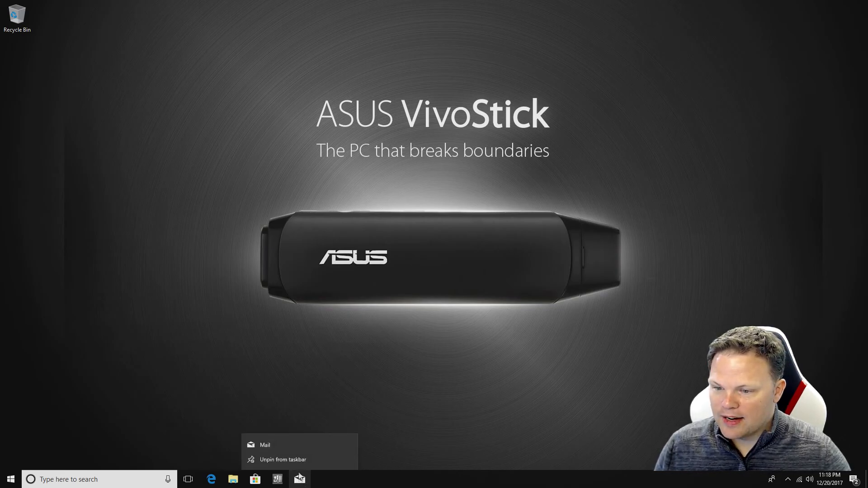
left_click(293, 465)
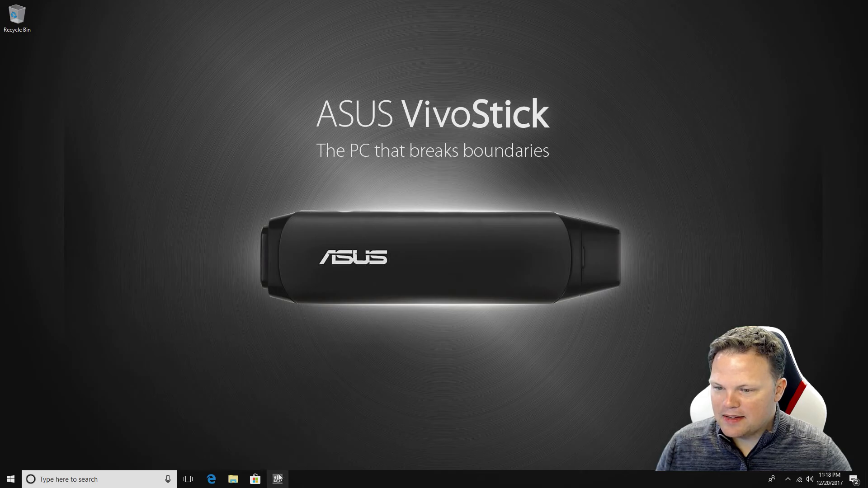
right_click(277, 481)
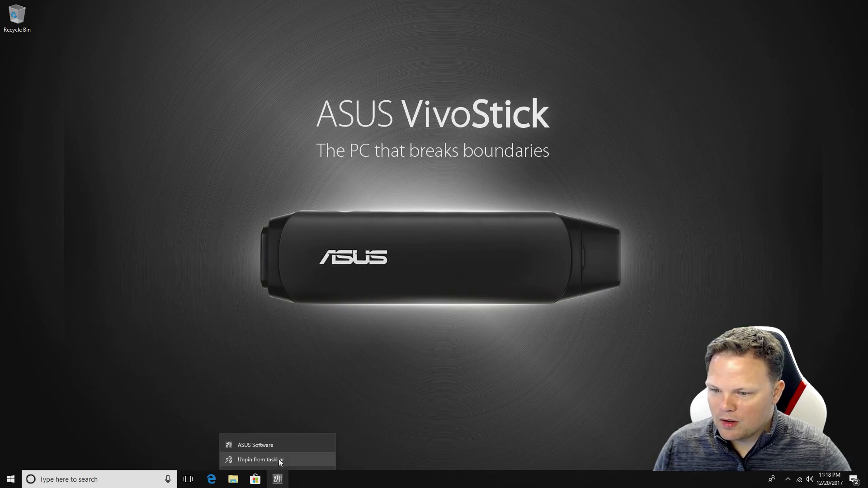
left_click(278, 459)
right_click(255, 479)
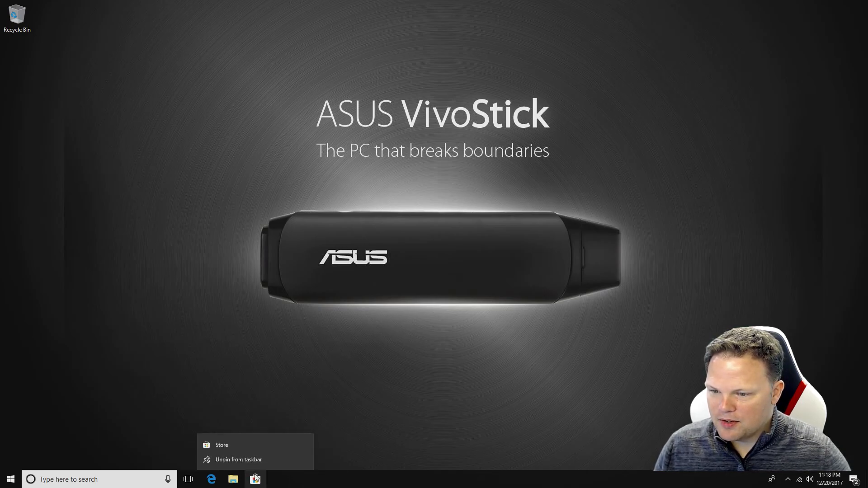
left_click(258, 460)
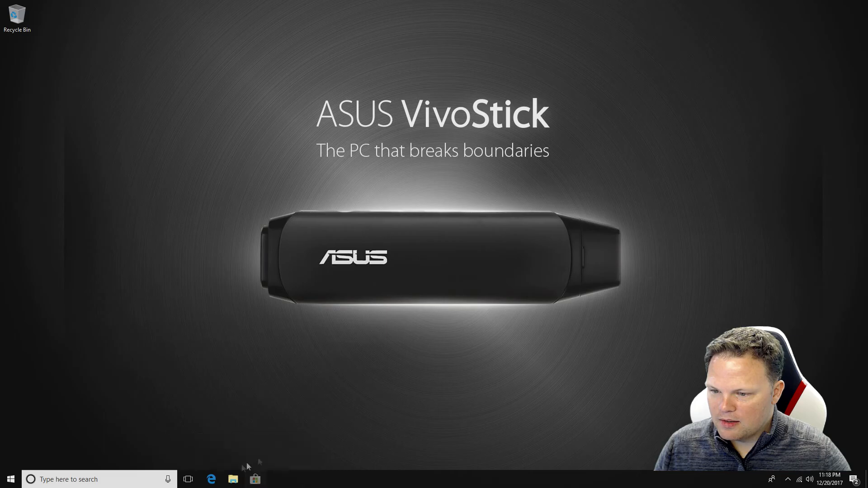
right_click(211, 479)
left_click(209, 465)
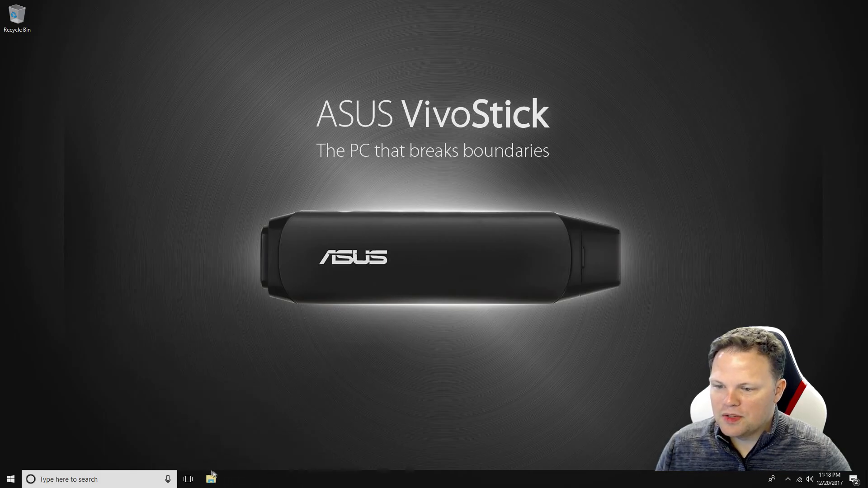
right_click(212, 479)
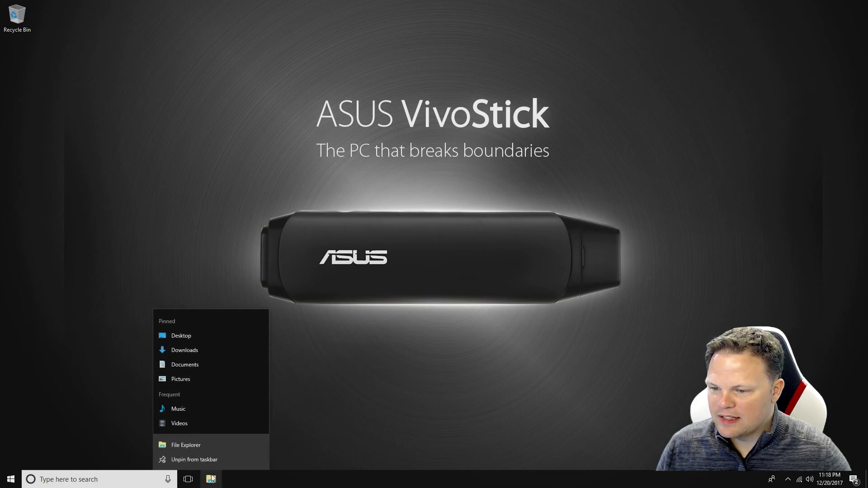
left_click(234, 482)
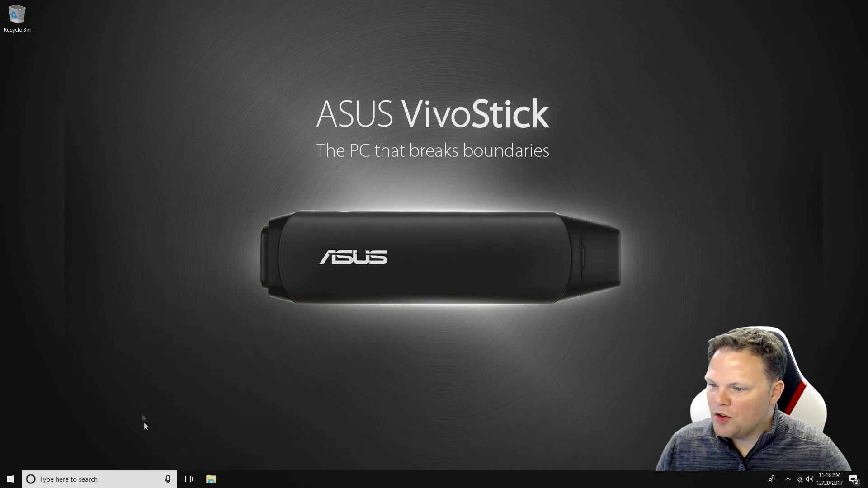
right_click(110, 474)
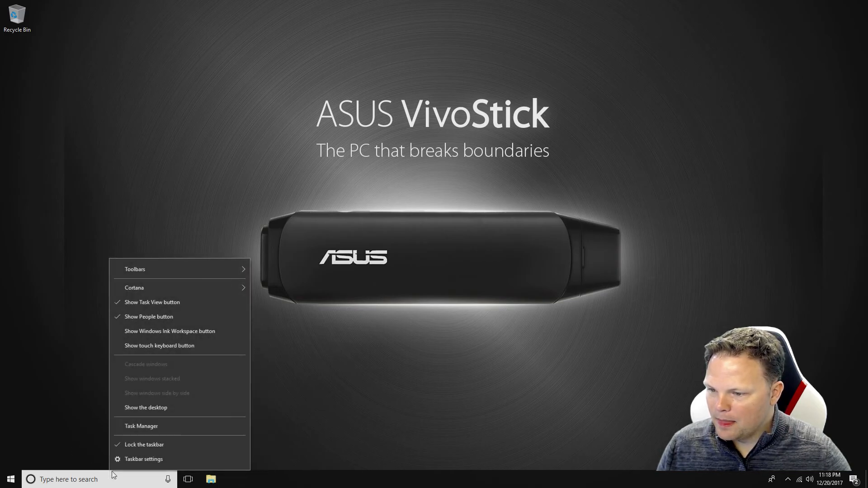